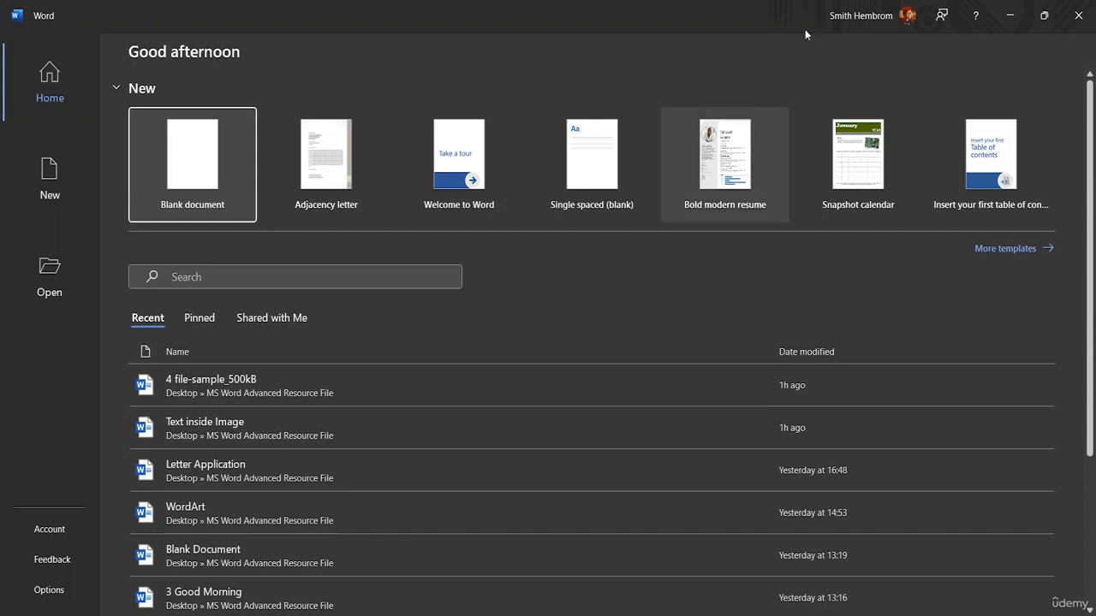
Create a new blank document, Document1, and return to the File overview page.
click(196, 170)
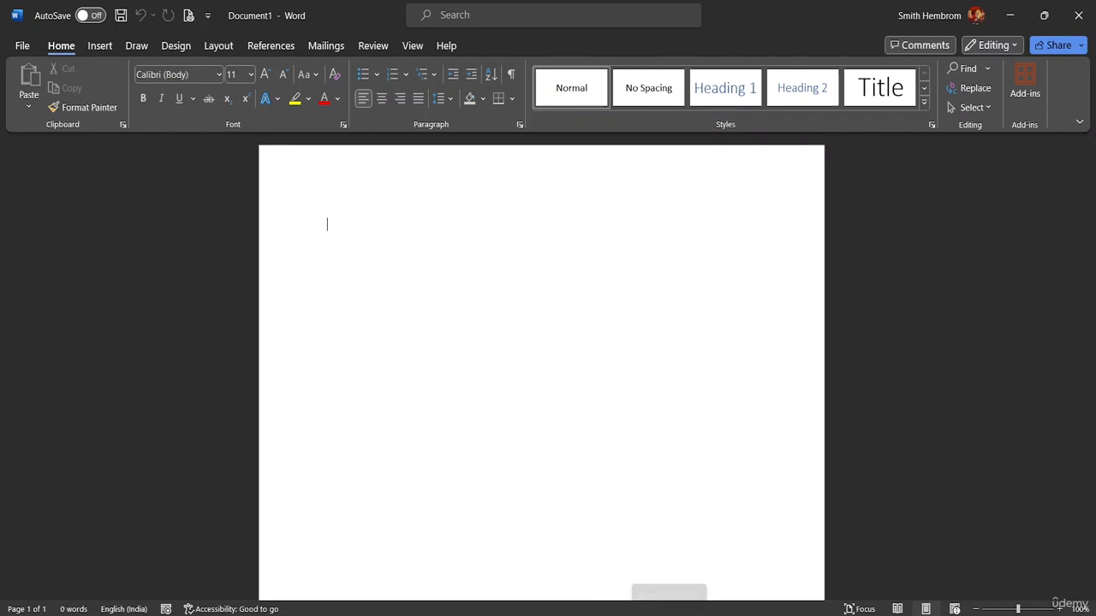
click(23, 45)
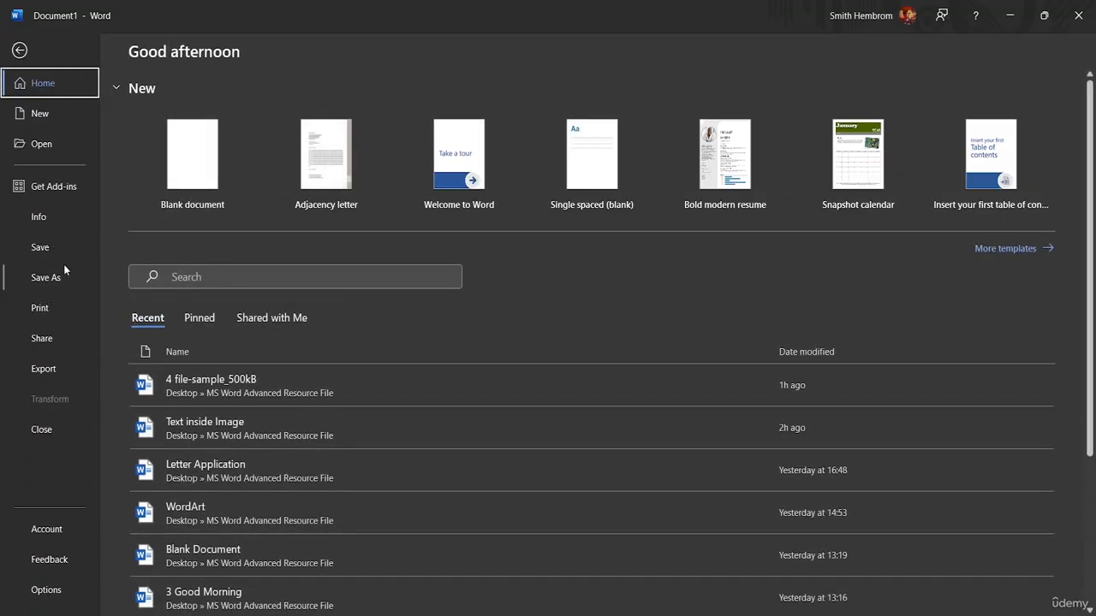
Open the Letter Application letter and copy its entire text.
click(70, 145)
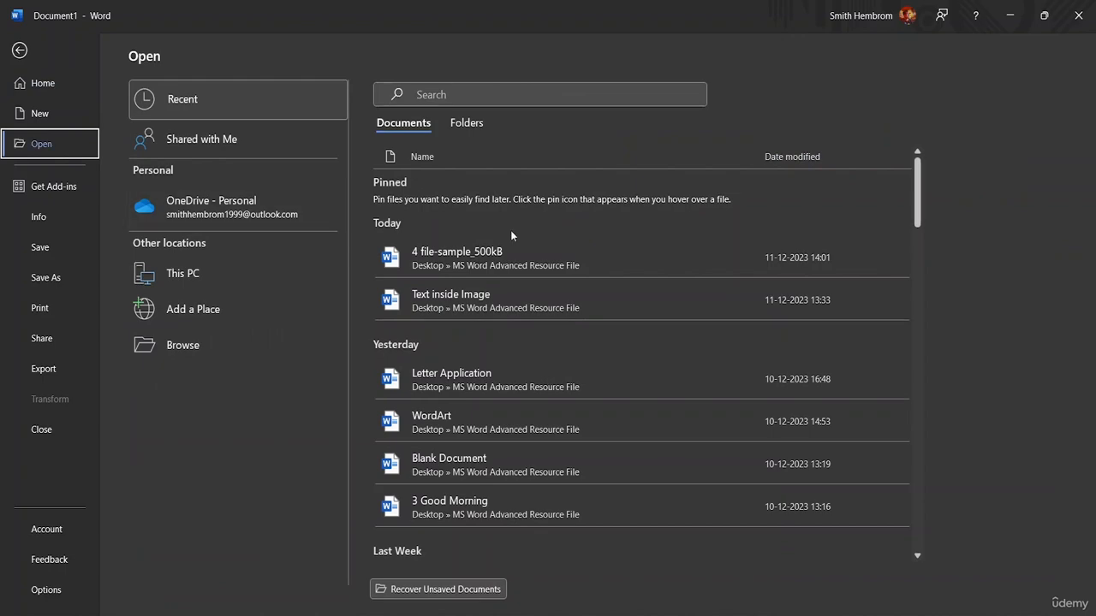
click(478, 374)
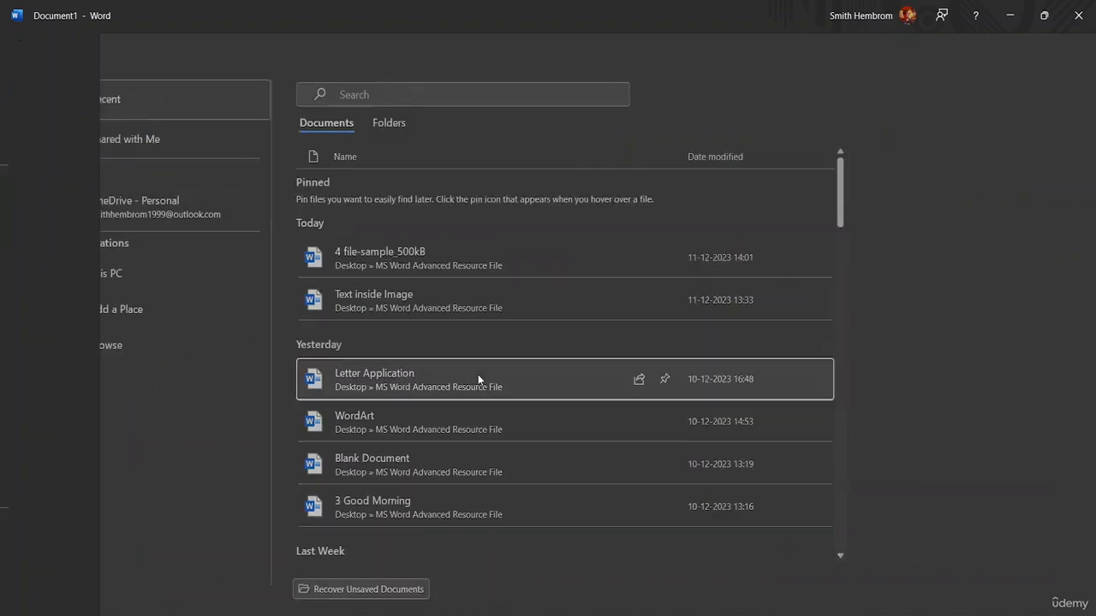
scroll(472, 335, down, 5)
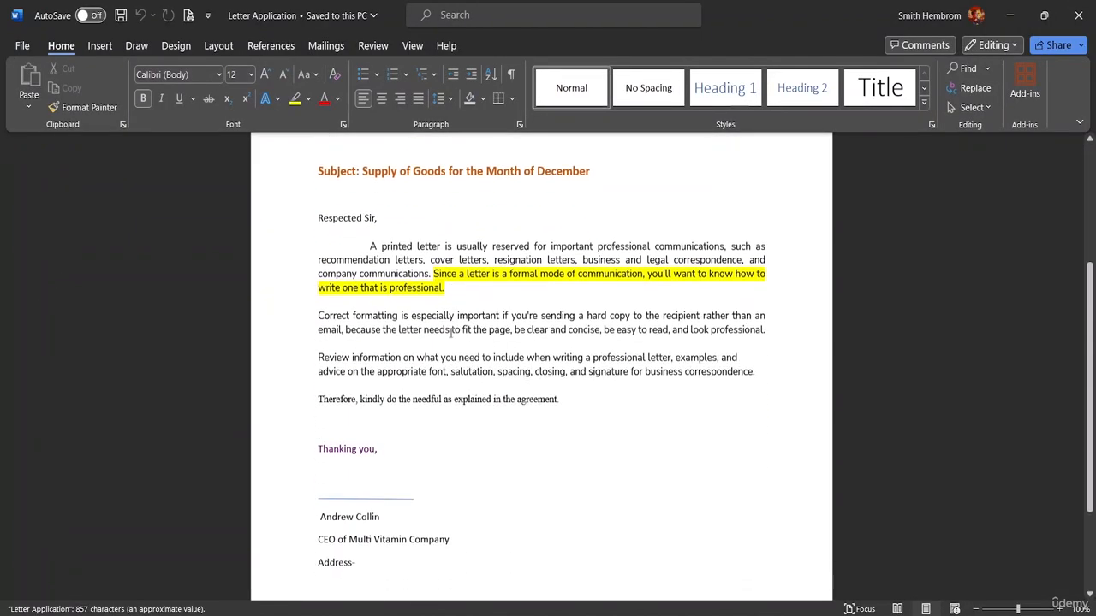
scroll(454, 318, up, 5)
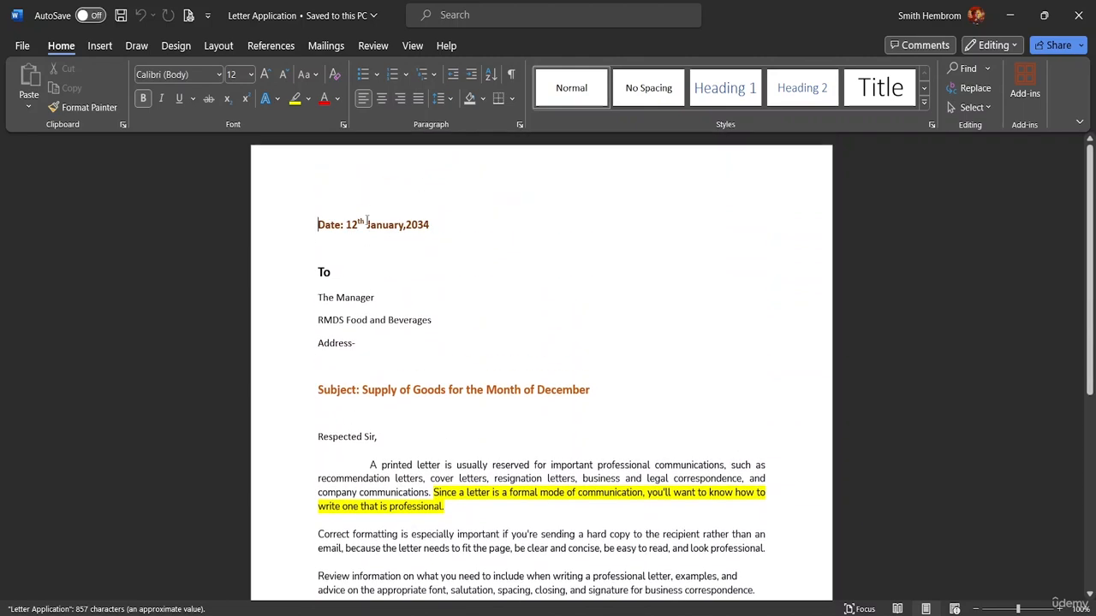
scroll(403, 301, down, 3)
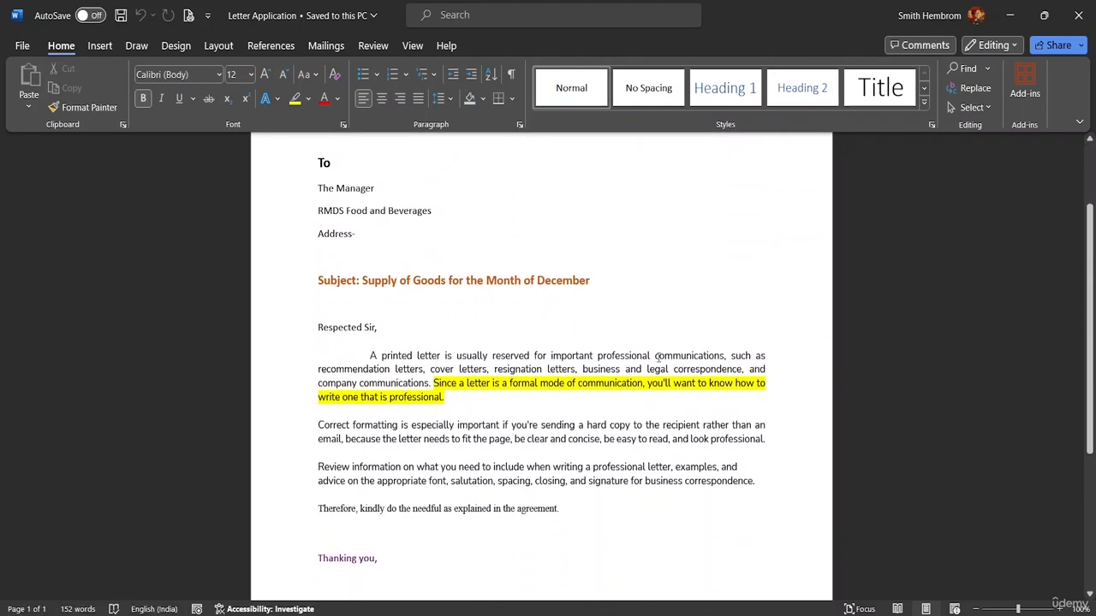
scroll(496, 534, down, 5)
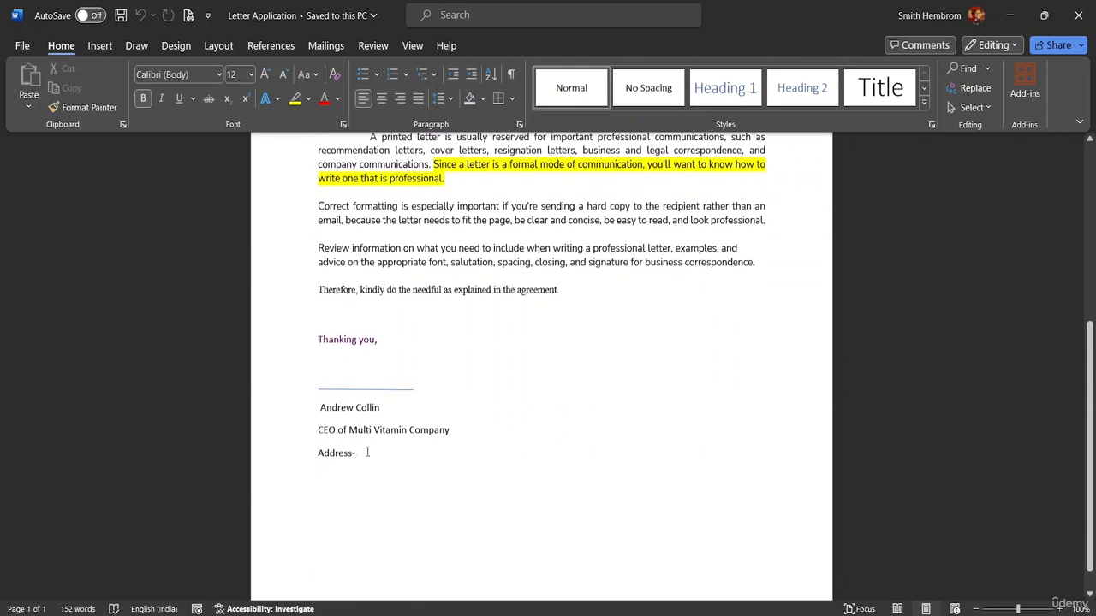
mouse_move(384, 453)
mouse_down()
mouse_move(318, 453)
mouse_move(303, 114)
mouse_up()
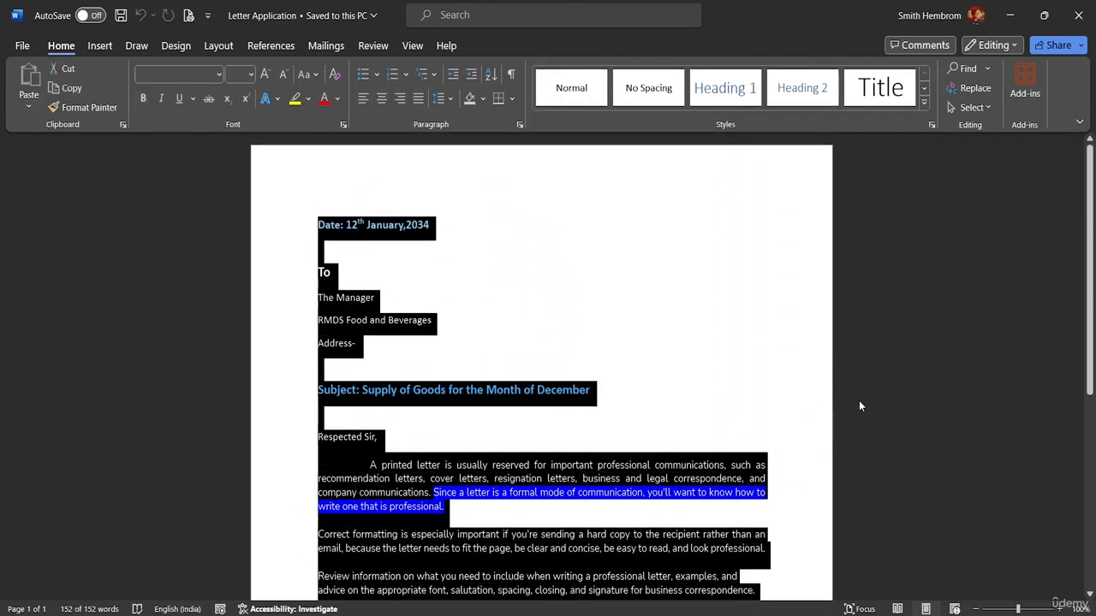
key(ctrl+c)
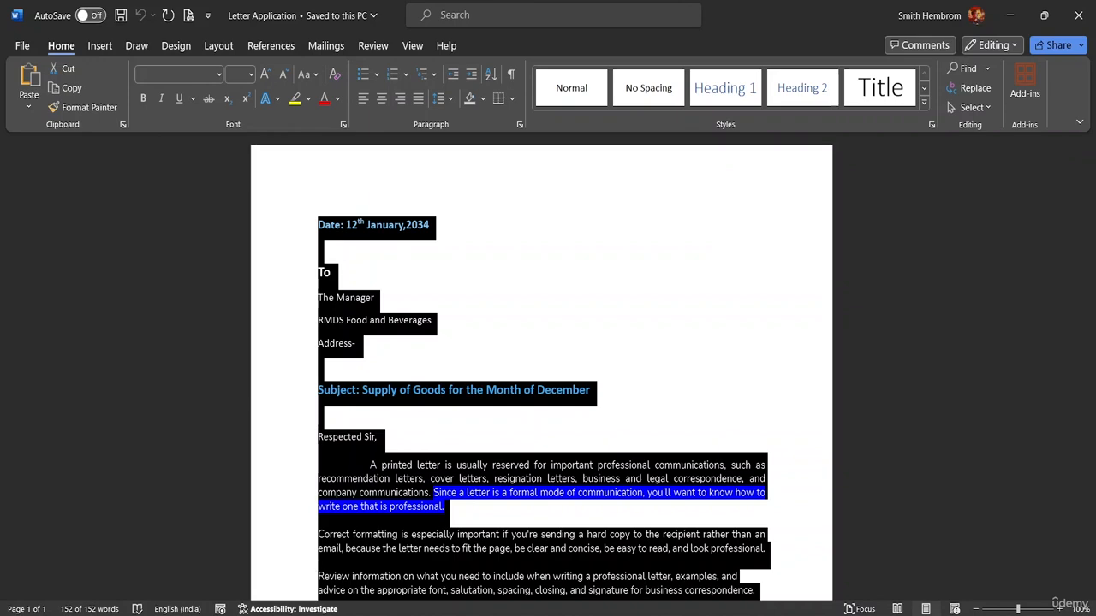
click(22, 45)
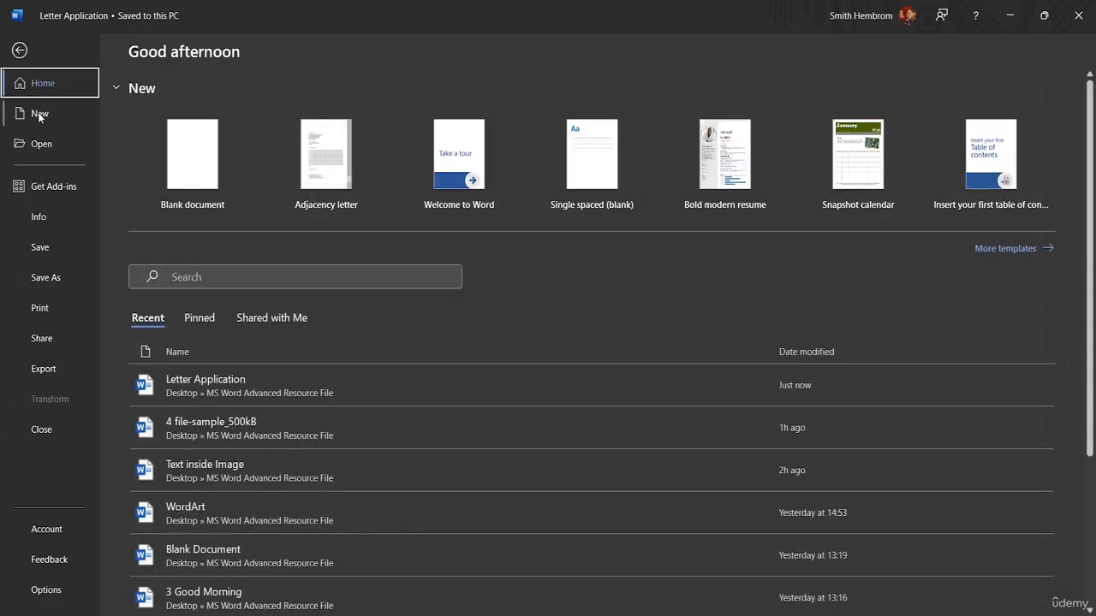
Paste the copied letter into a new blank document, Document2.
click(183, 165)
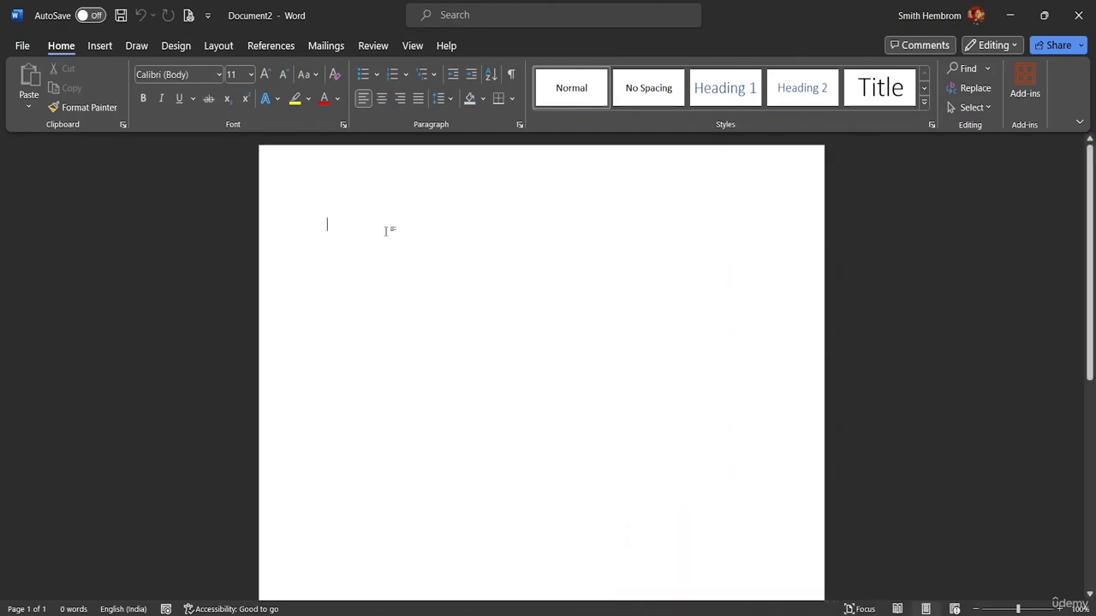
key(ctrl+v)
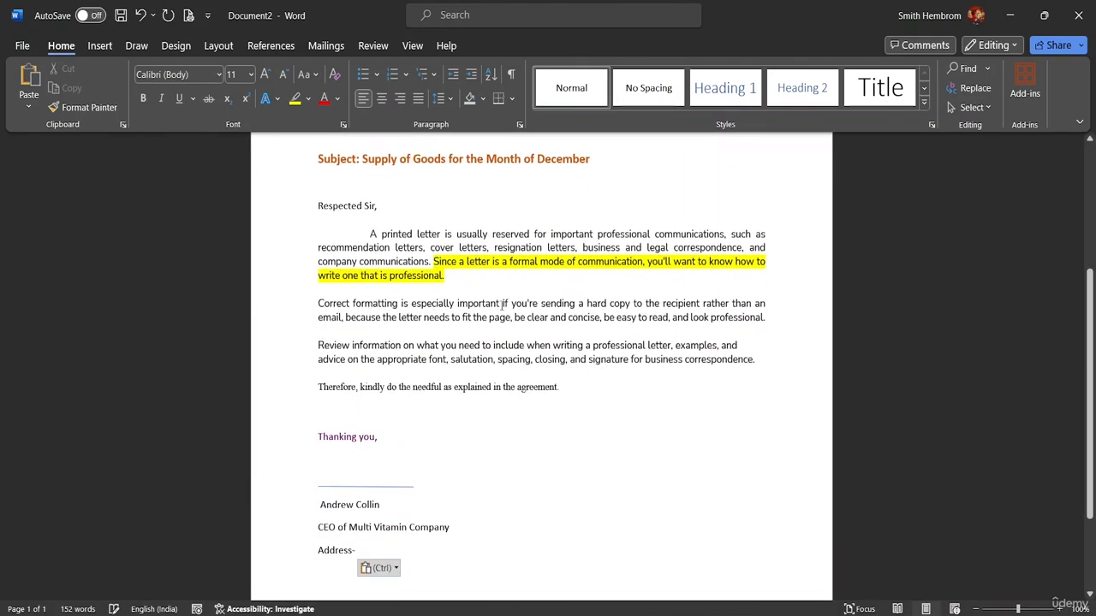
scroll(514, 354, up, 4)
scroll(520, 345, up, 1)
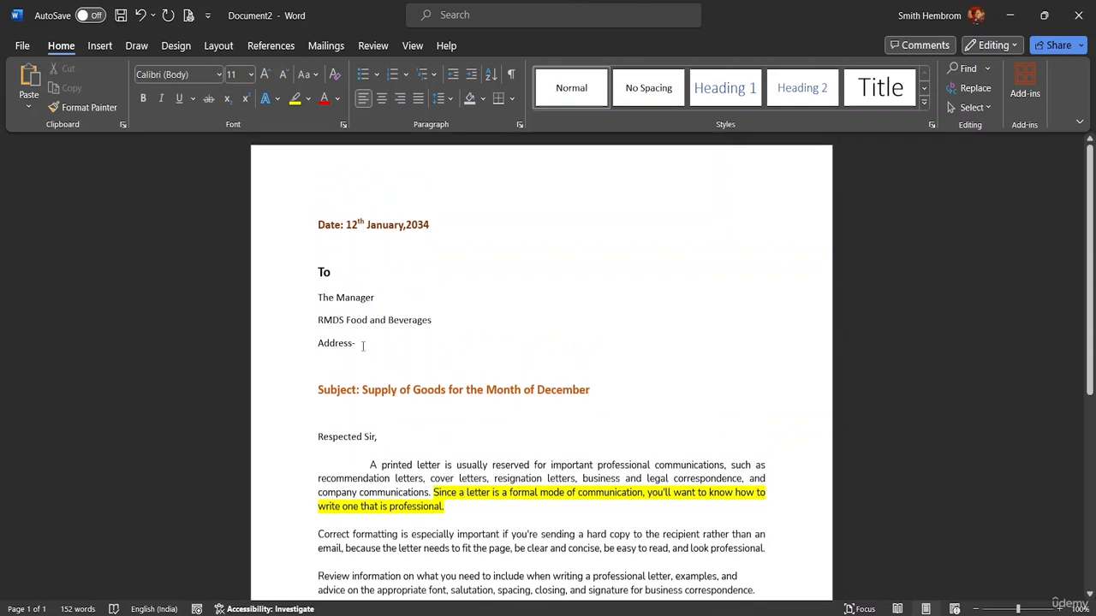
Delete the recipient address lines after the Address- line, leaving one blank line under To.
click(405, 345)
key(BackSpace)
key(BackSpace)
key(BackSpace)
key(BackSpace)
key(BackSpace)
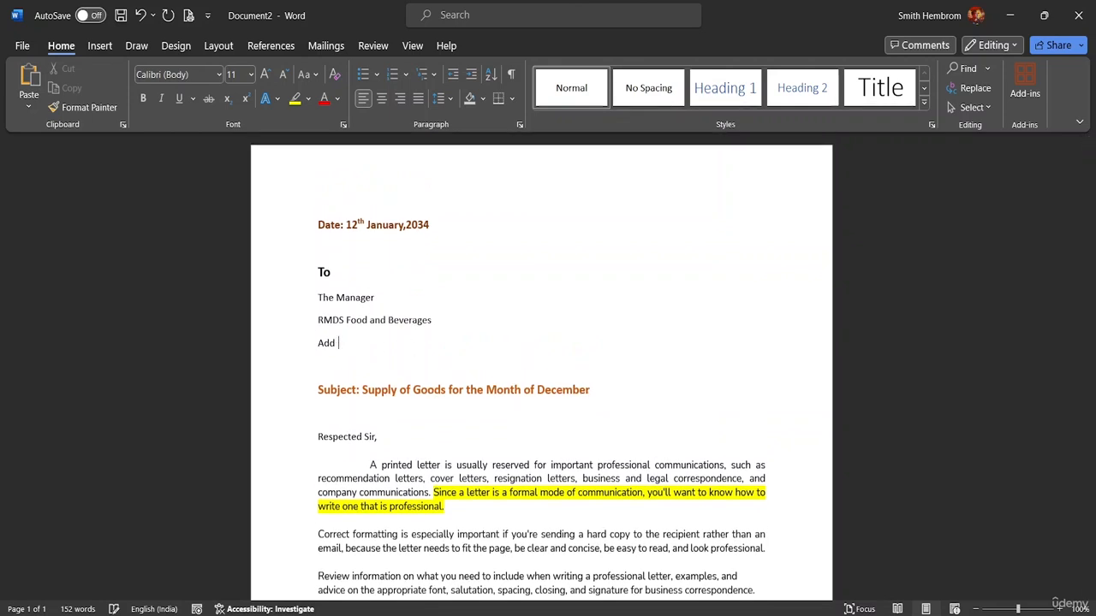
key(BackSpace)
key(BackSpace)
key(BackSpace)
key(BackSpace)
key(BackSpace)
key(BackSpace)
key(BackSpace)
key(BackSpace)
key(BackSpace)
key(BackSpace)
key(BackSpace)
key(BackSpace)
key(BackSpace)
key(BackSpace)
key(BackSpace)
key(BackSpace)
key(BackSpace)
key(BackSpace)
key(BackSpace)
key(BackSpace)
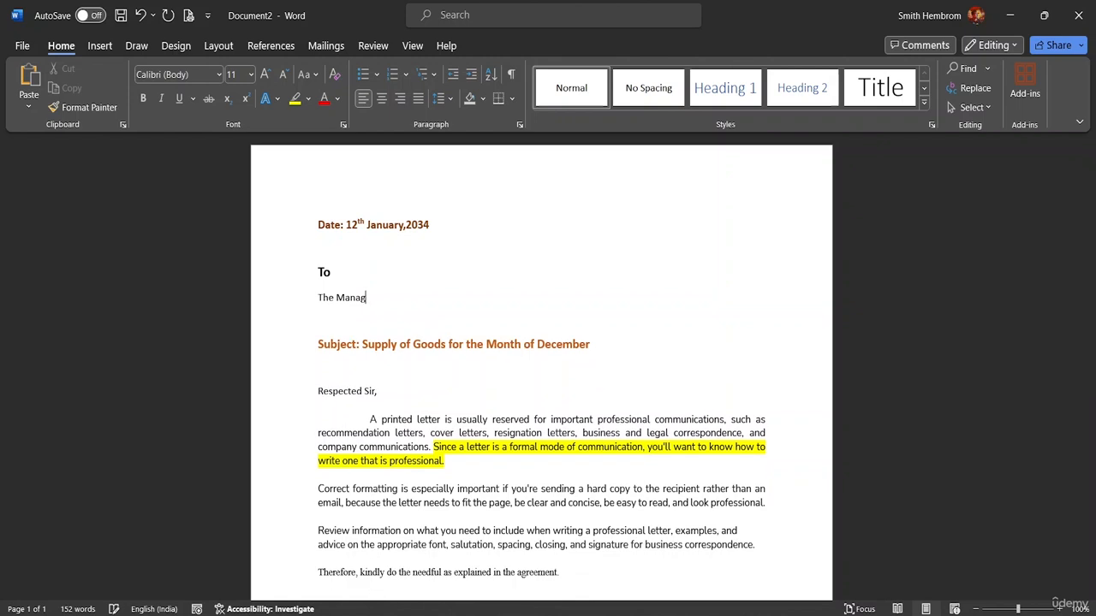
key(BackSpace)
key(BackSpace)
key(BackSpace)
key(BackSpace)
key(BackSpace)
key(BackSpace)
key(BackSpace)
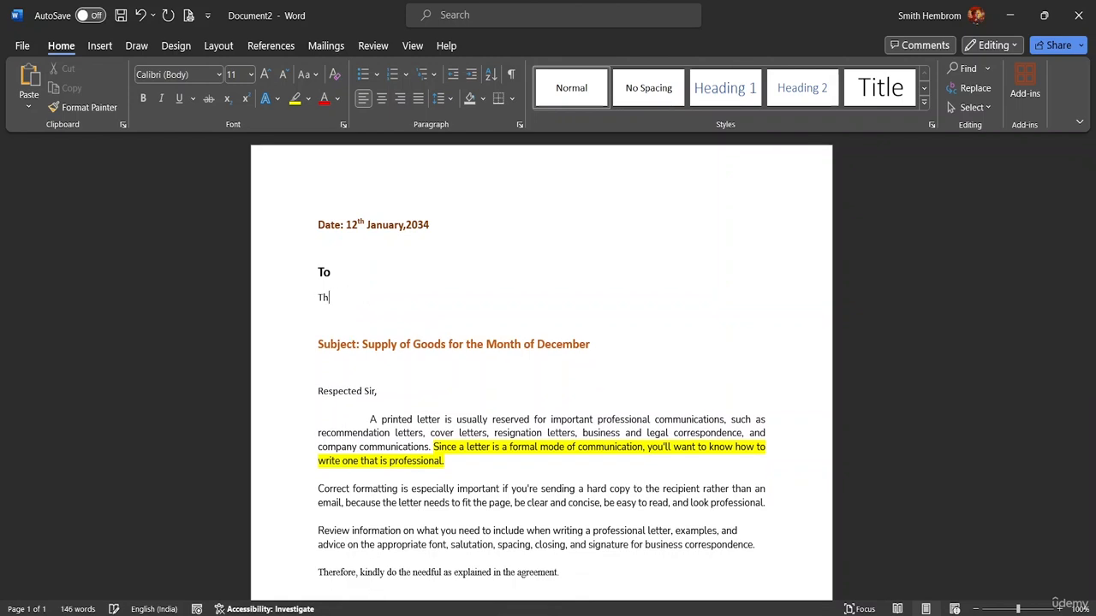
key(BackSpace)
key(BackSpace)
key(BackSpace)
key(Return)
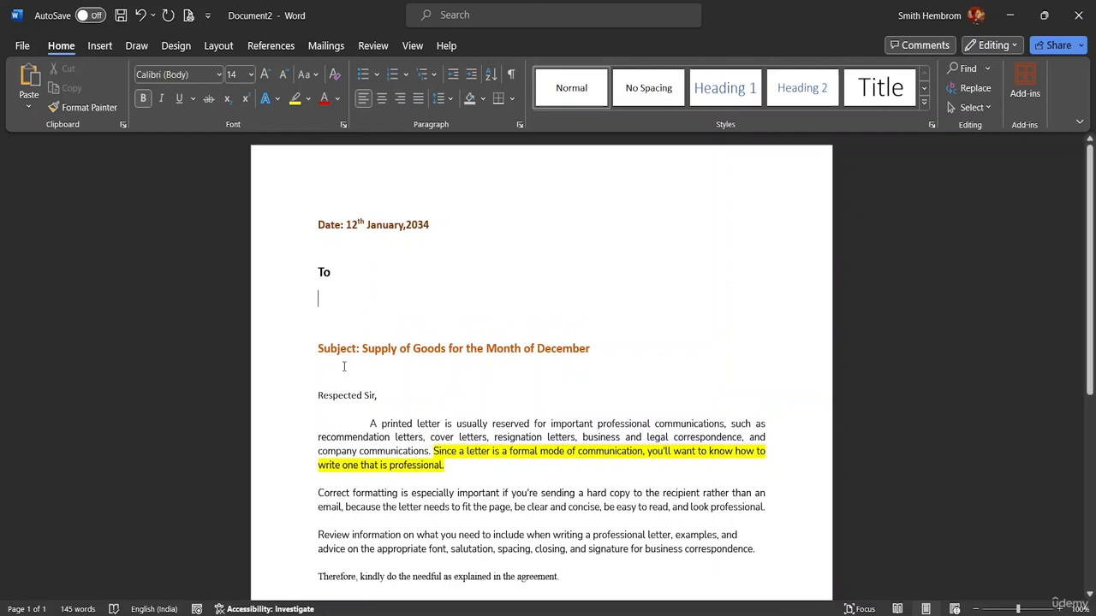
scroll(479, 361, down, 5)
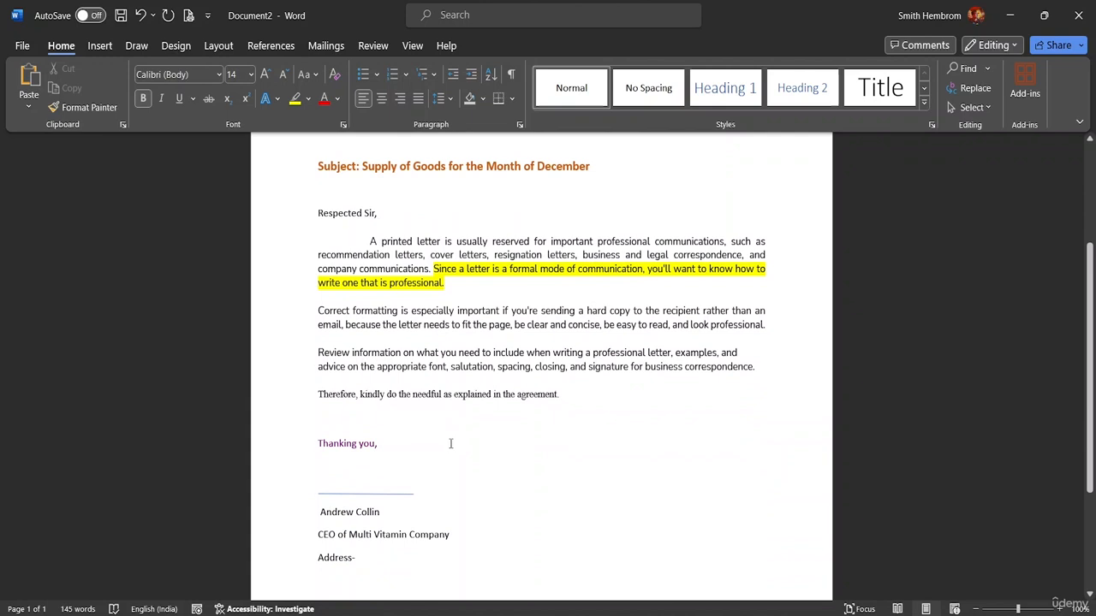
scroll(450, 444, up, 5)
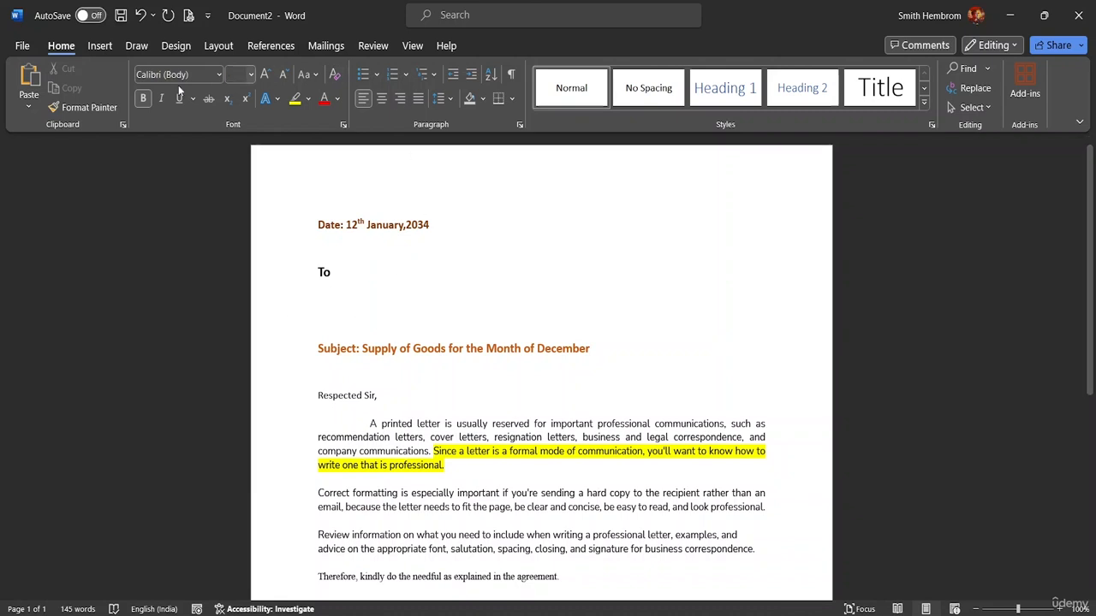
Browse the ribbon to Mailings and list the Start Mail Merge document types, including Letters.
click(98, 46)
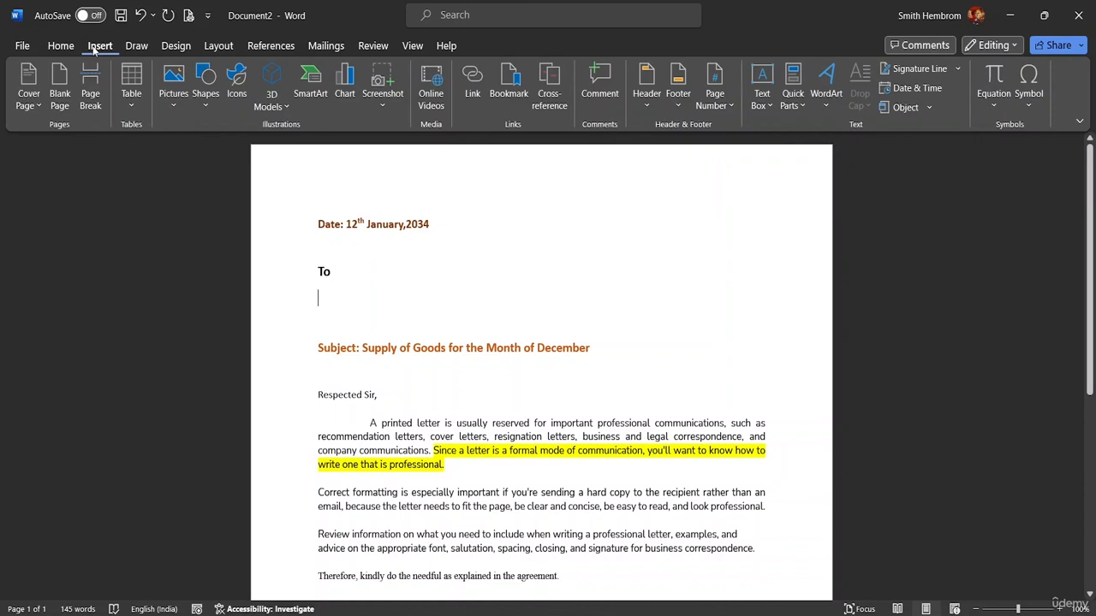
click(176, 47)
click(228, 48)
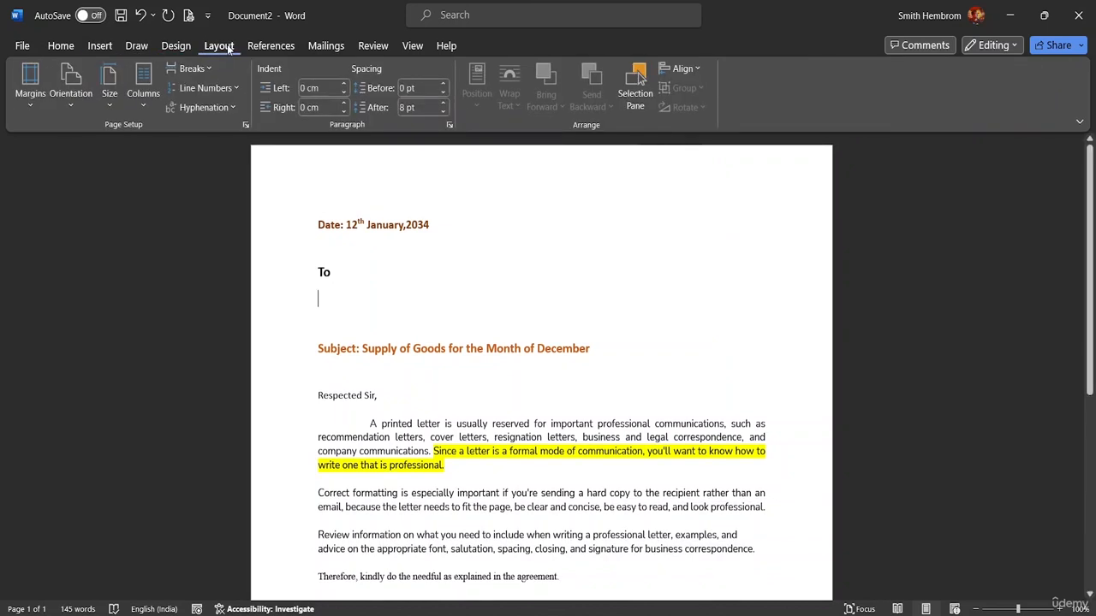
click(280, 48)
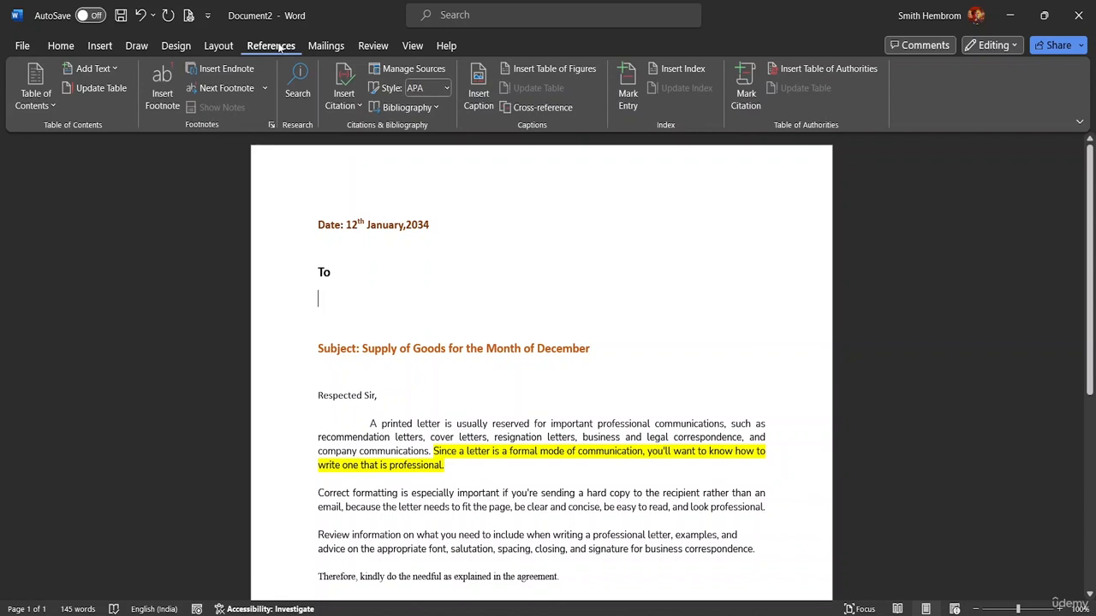
click(293, 48)
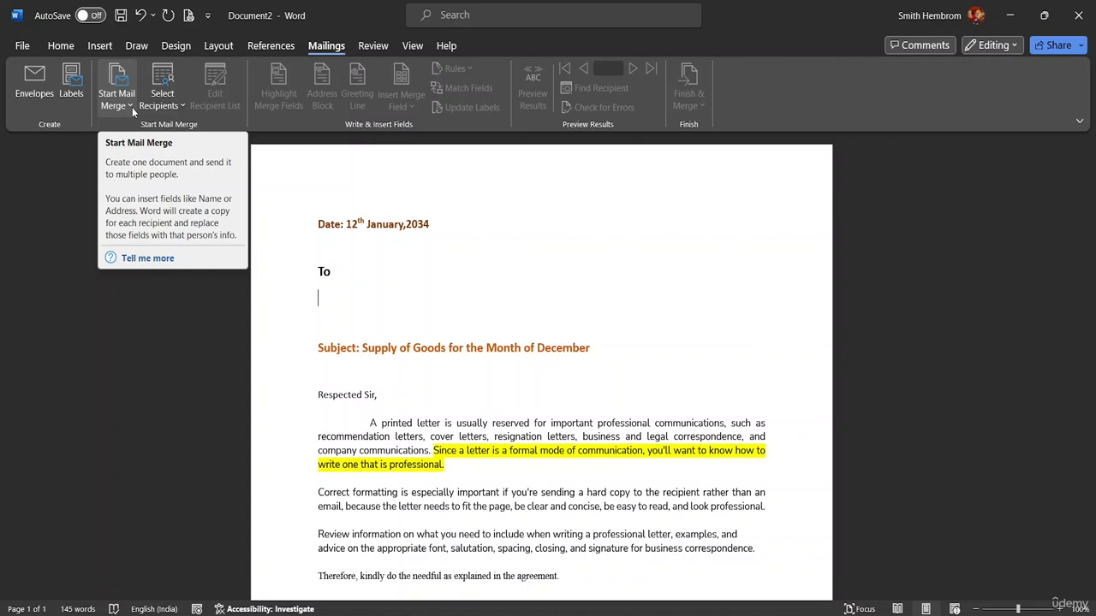
click(180, 107)
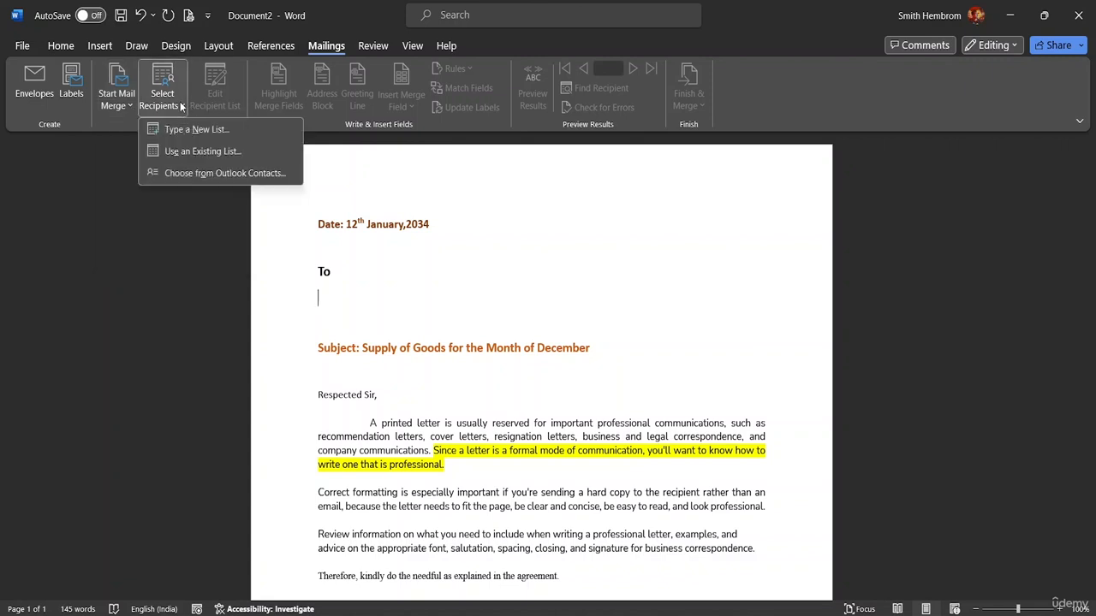
click(127, 106)
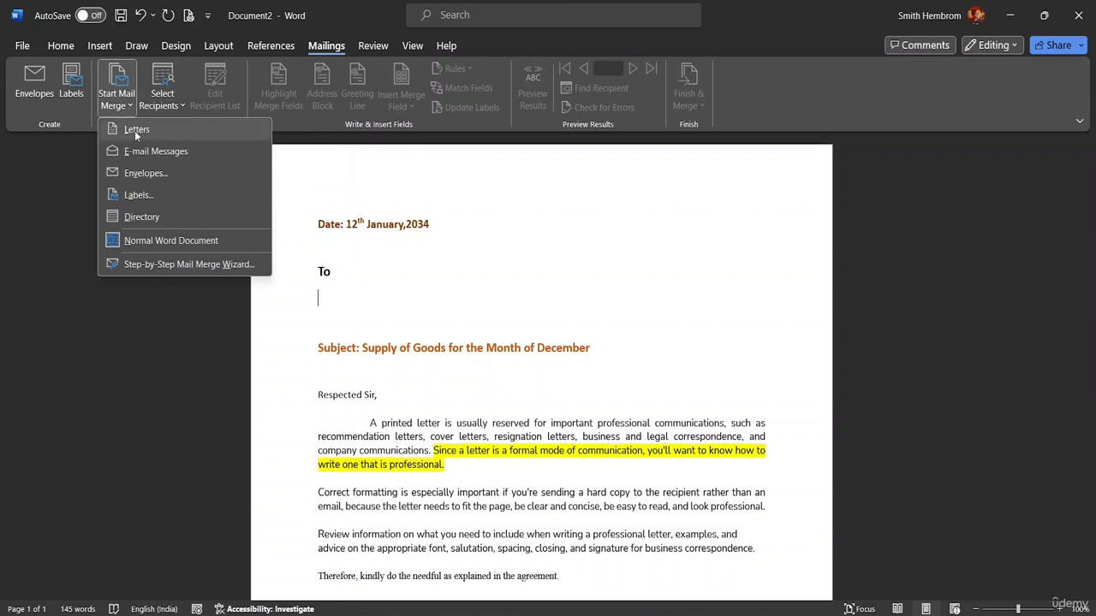
click(135, 130)
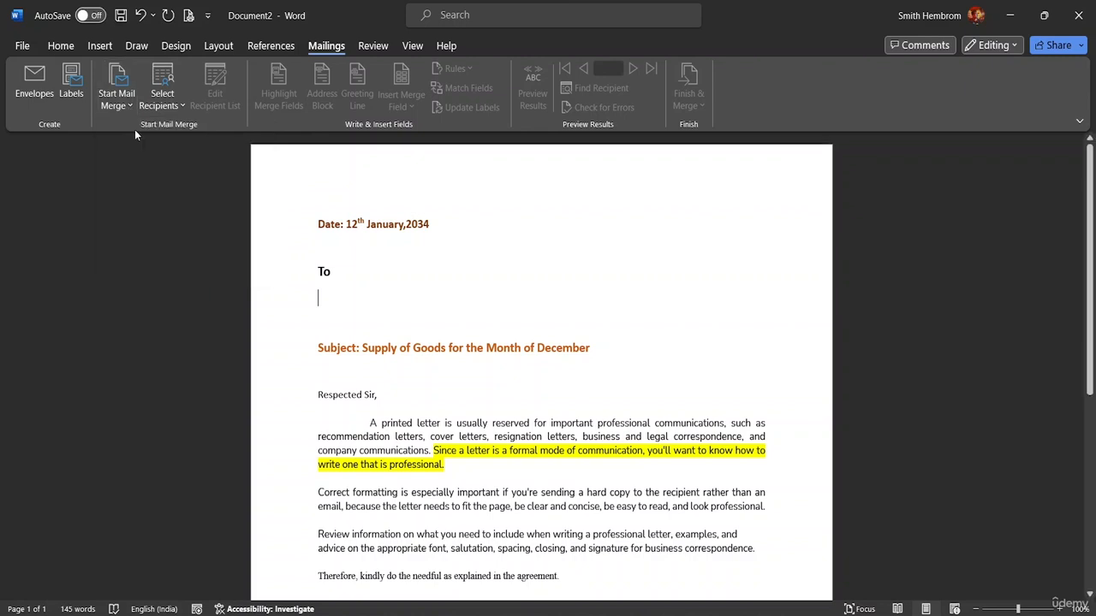
click(122, 104)
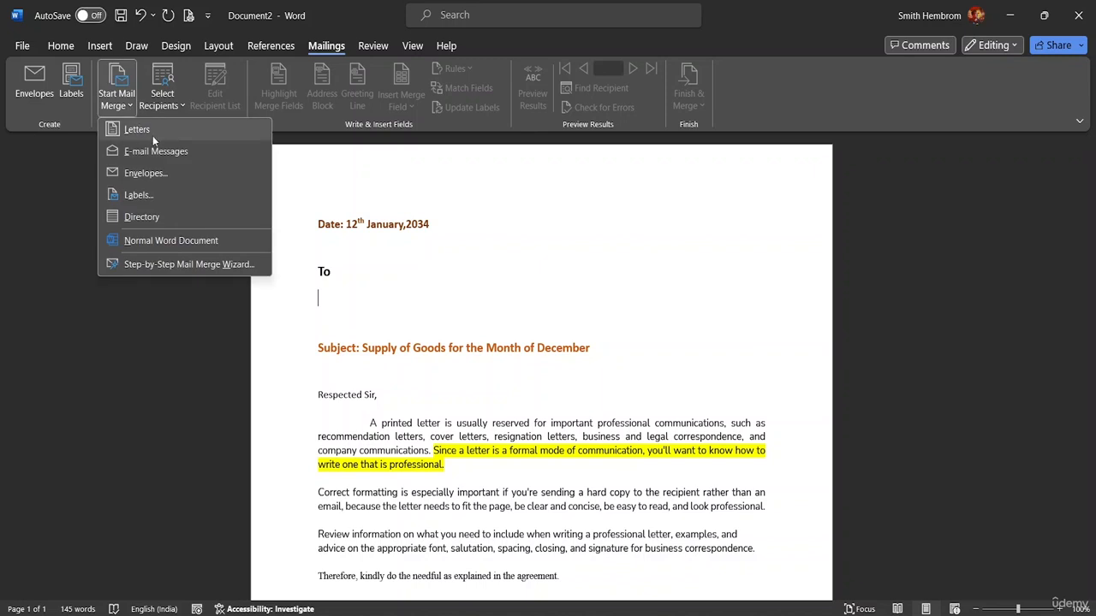
click(155, 151)
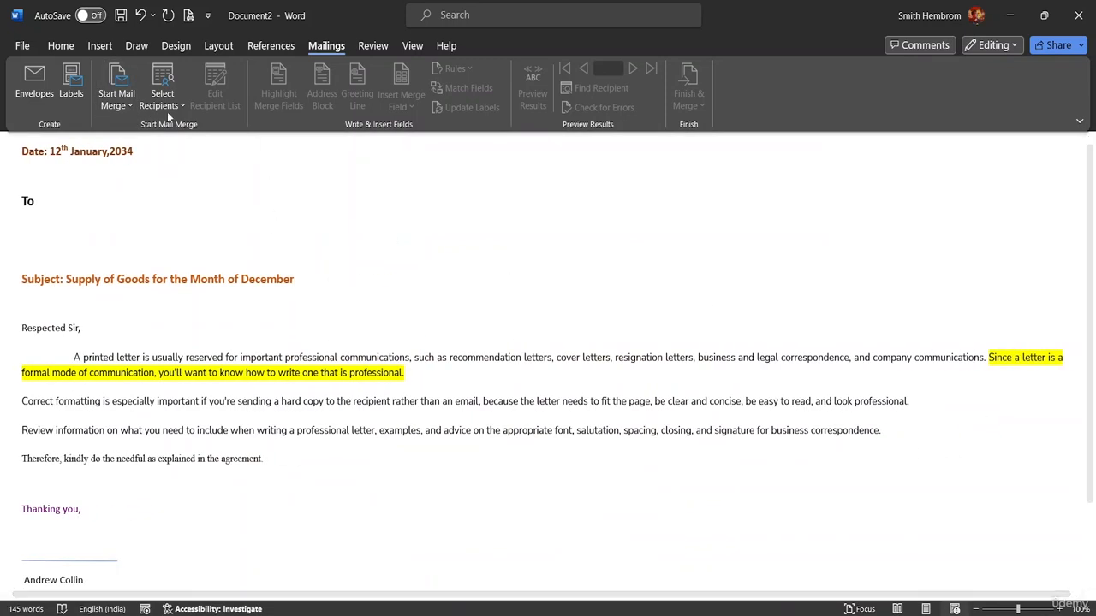
click(128, 106)
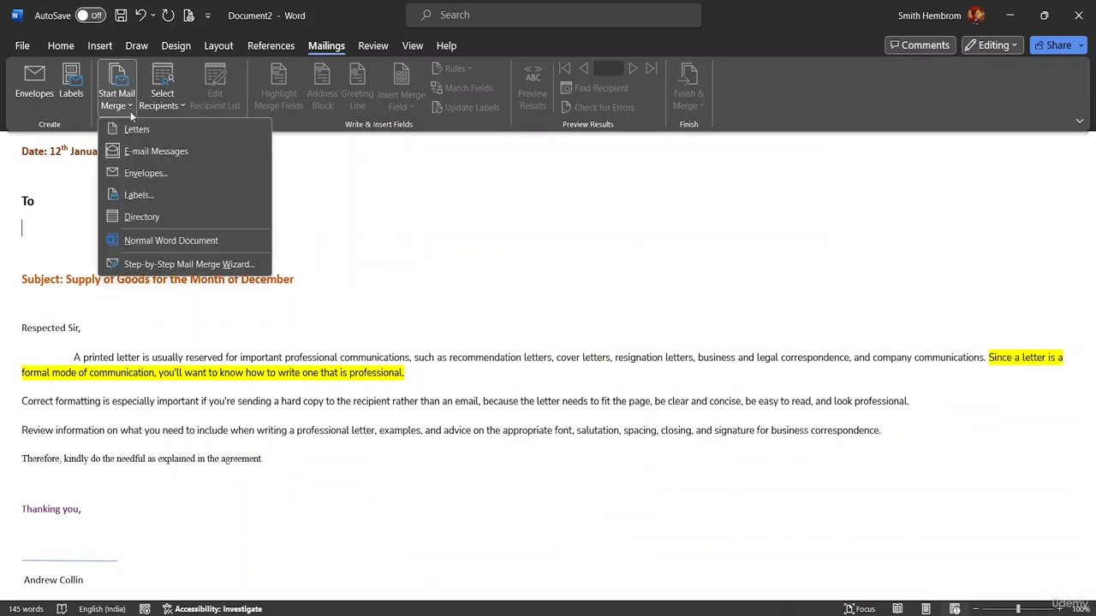
click(147, 174)
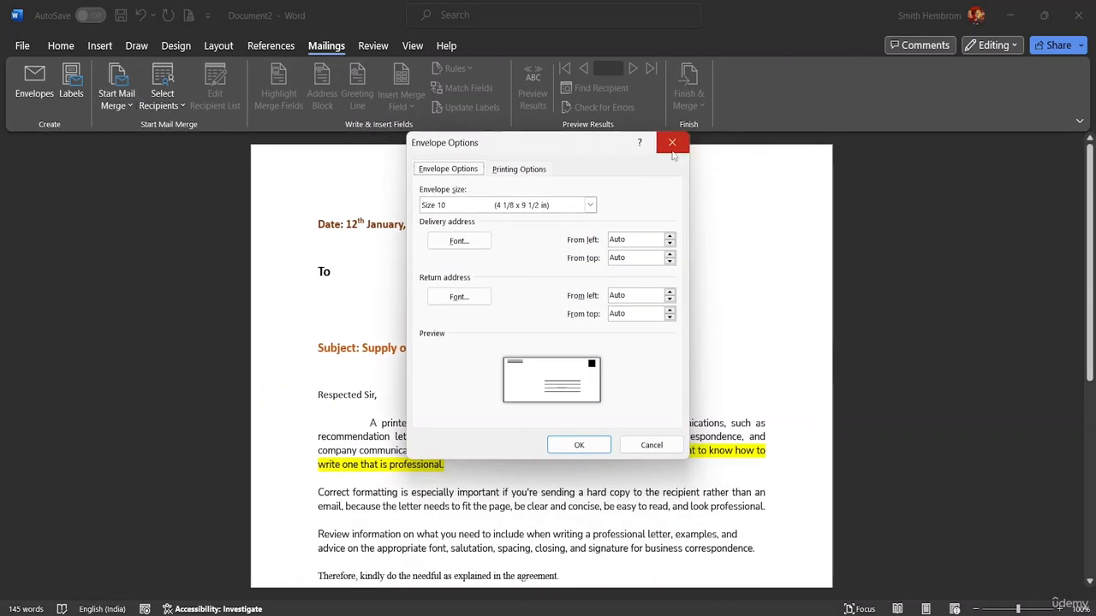
click(672, 142)
click(130, 107)
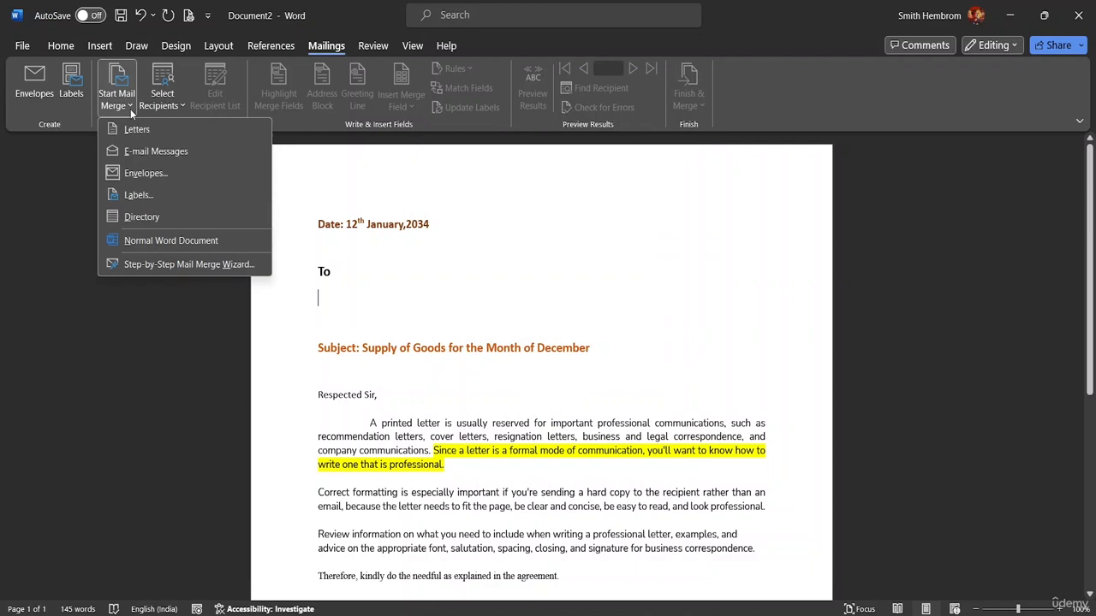
click(144, 197)
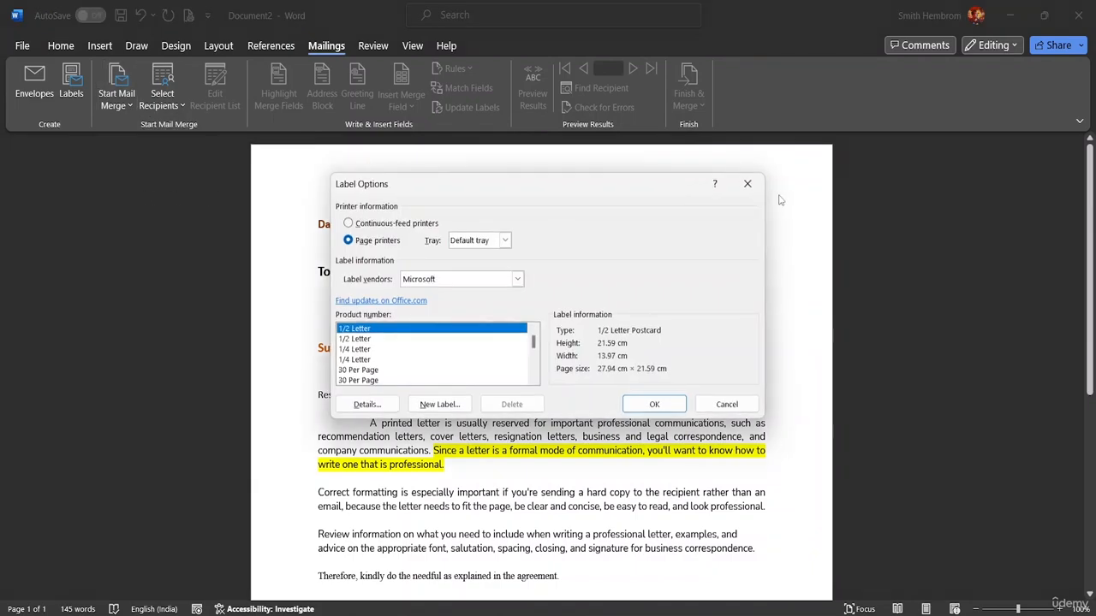
click(747, 185)
click(130, 106)
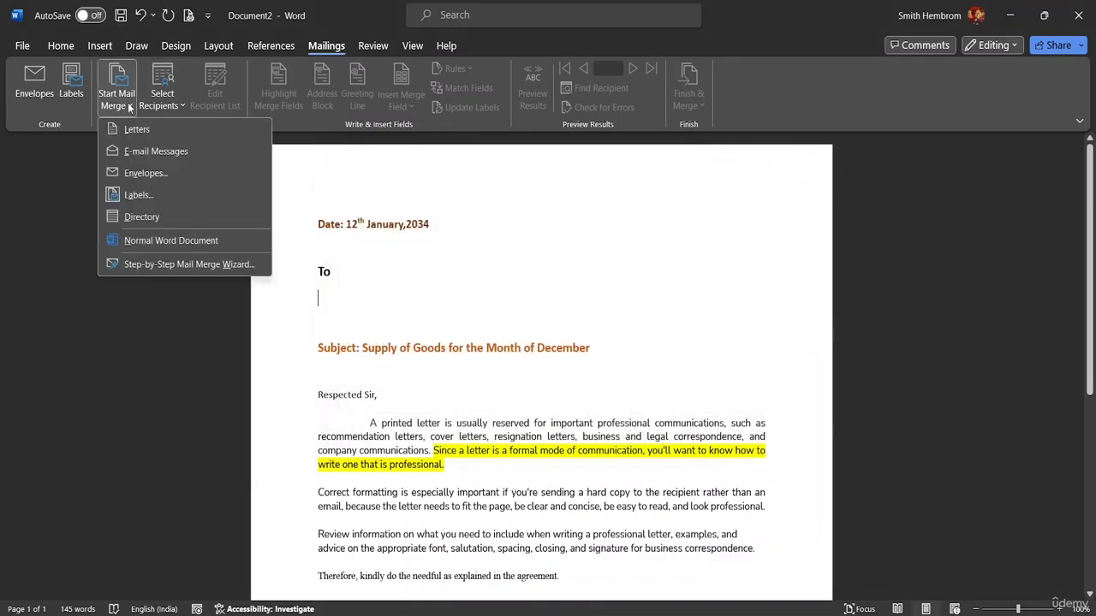
click(164, 225)
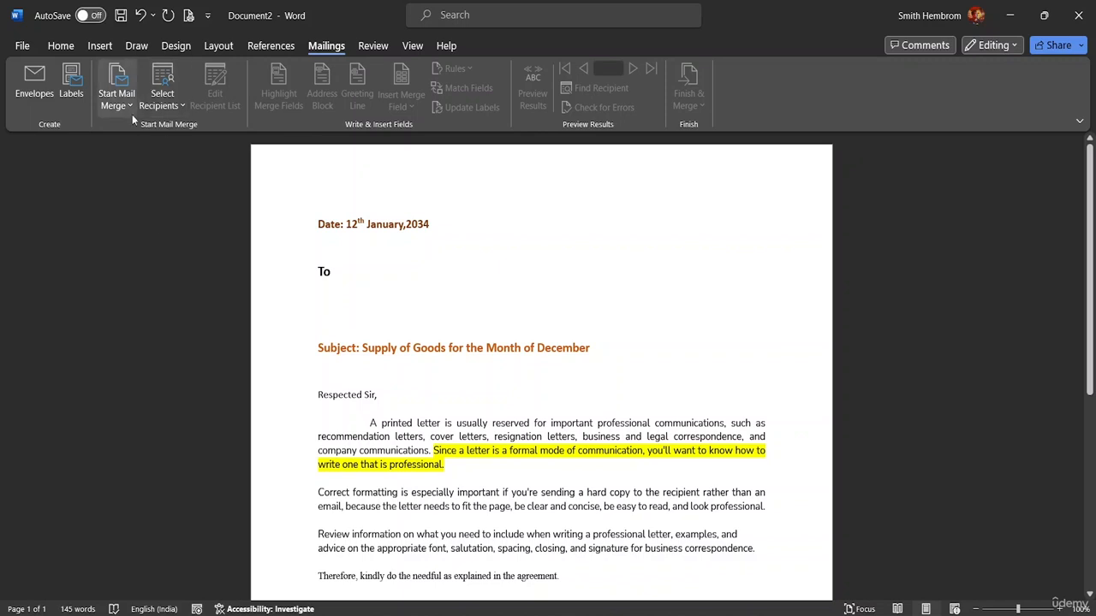
click(125, 107)
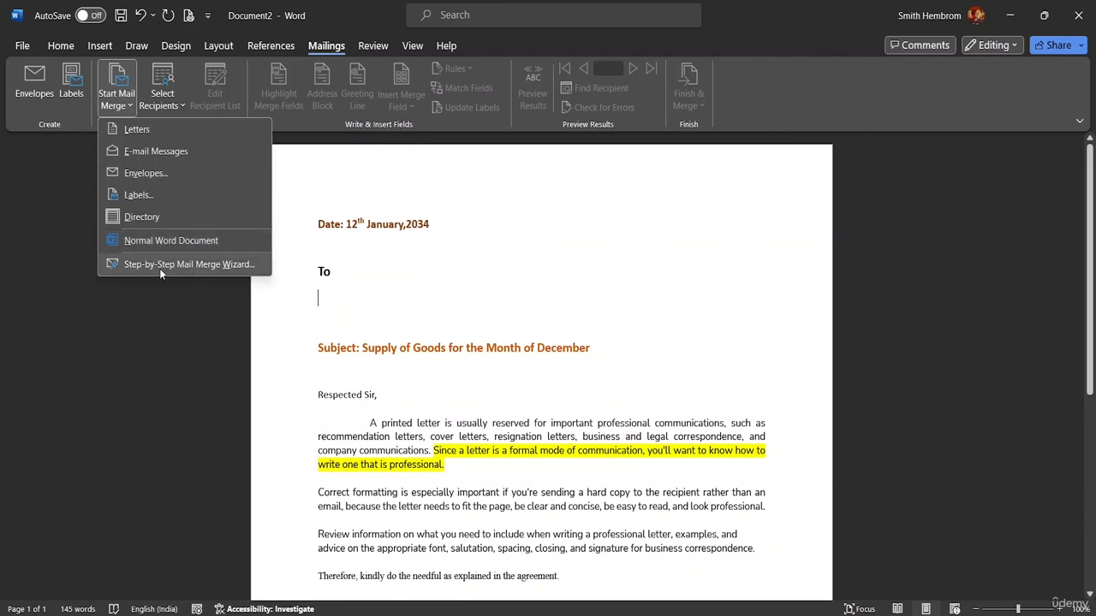
Run the Step-by-Step Mail Merge Wizard for Letters through to step 3, using an existing recipient list.
click(177, 129)
click(117, 96)
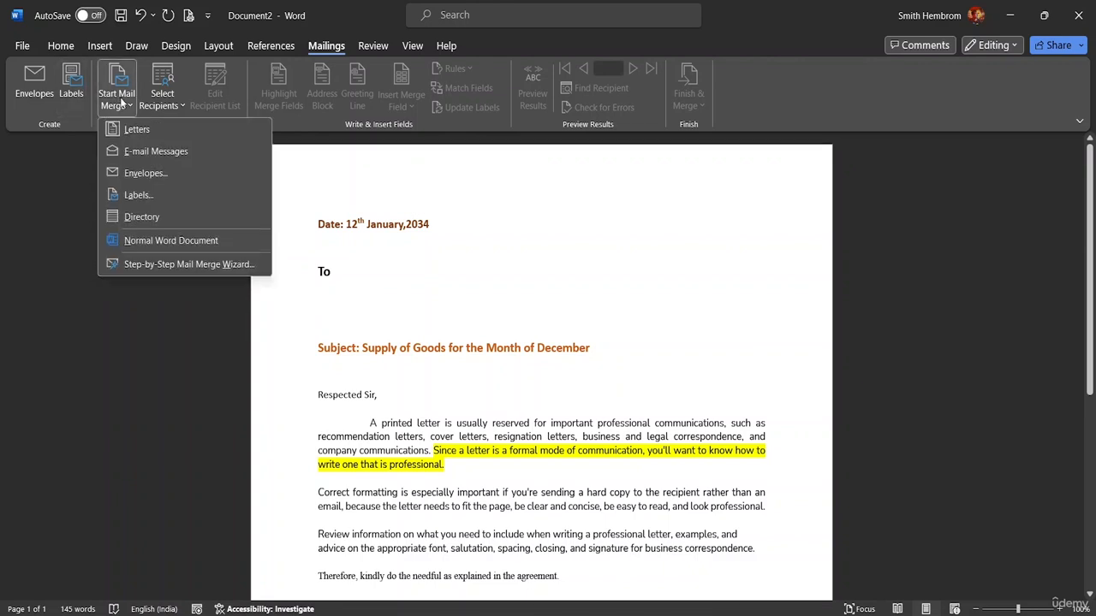
click(182, 265)
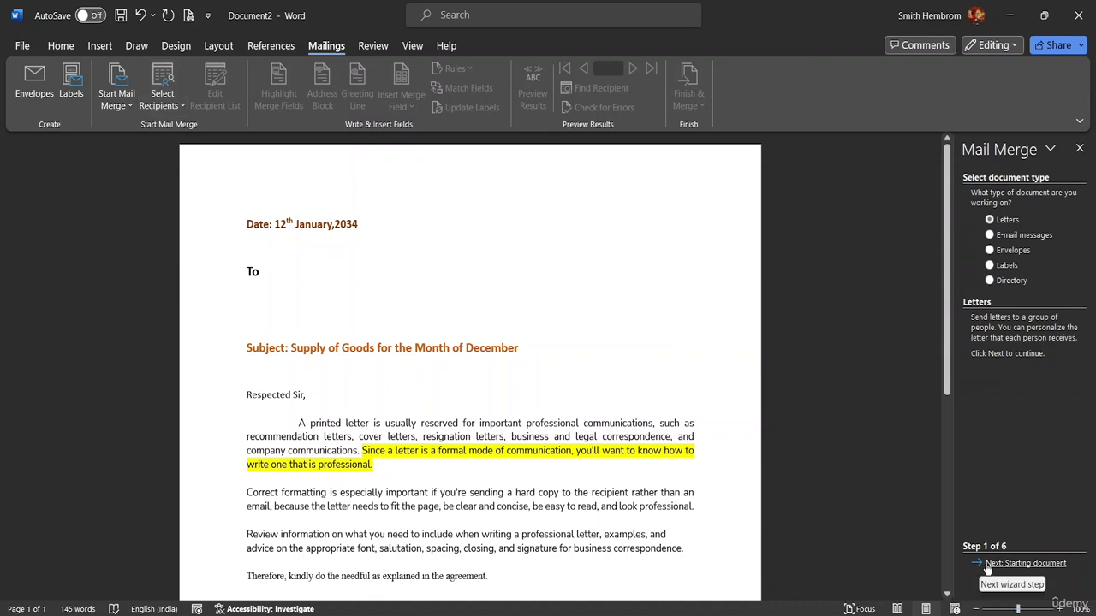
click(1025, 565)
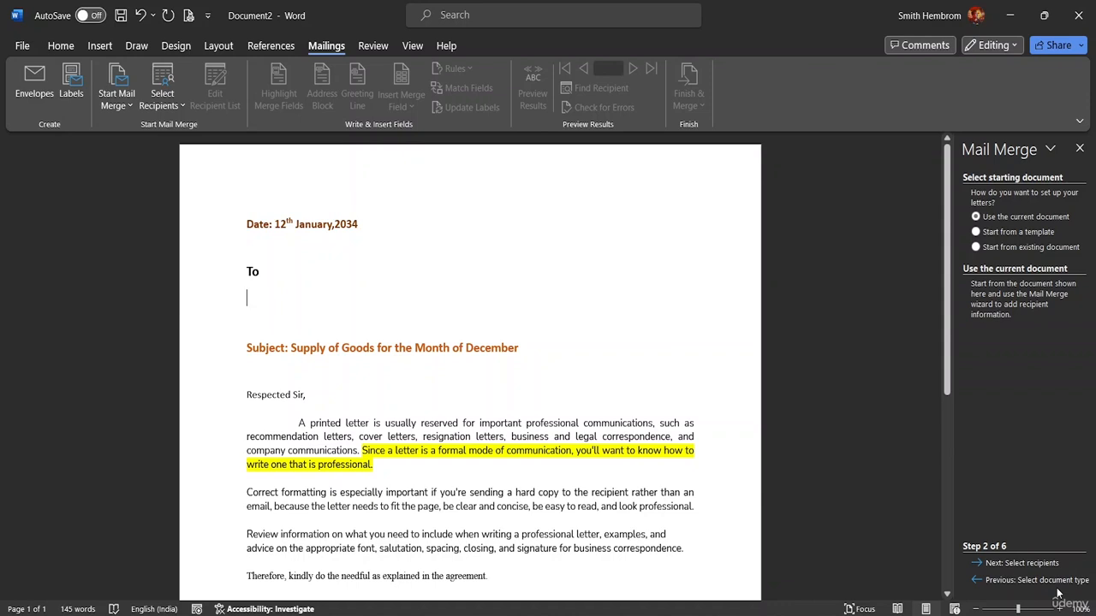
click(1040, 565)
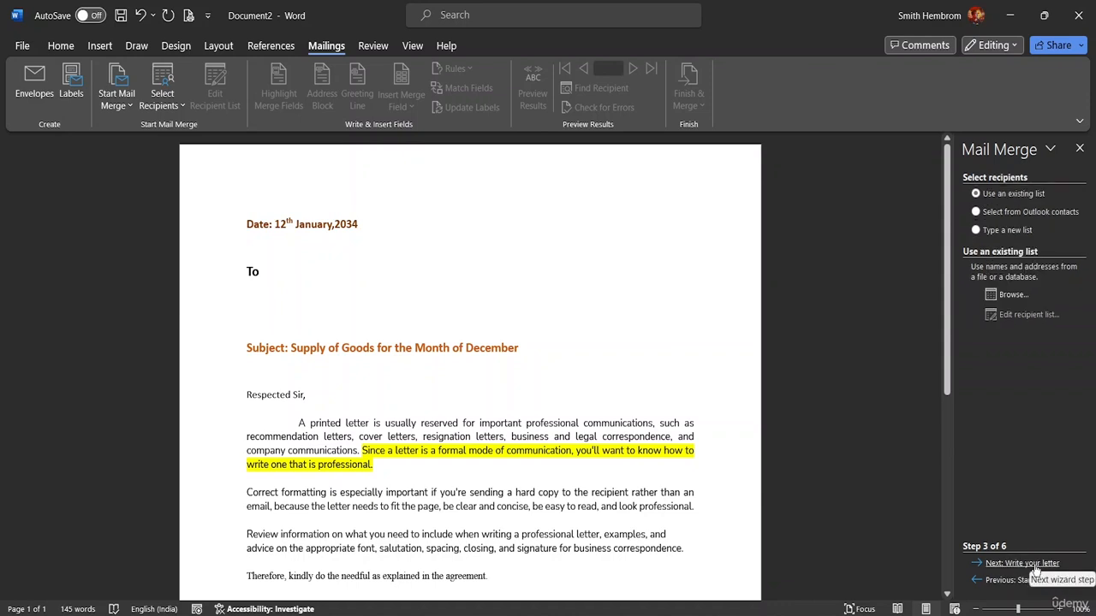
click(1034, 564)
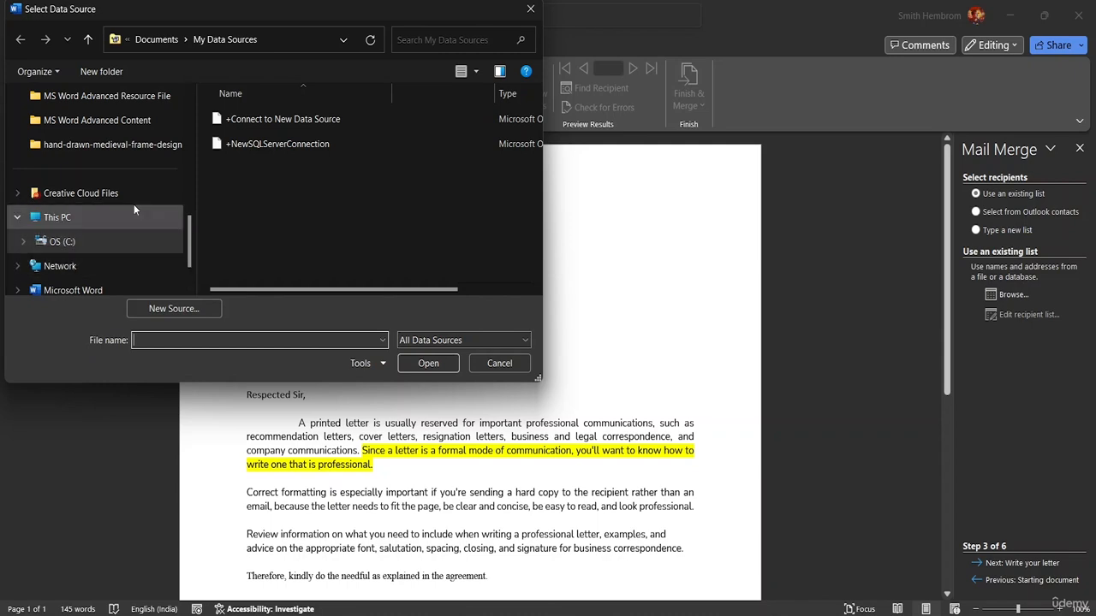
Browse to This PC > OS (C:) > MS Word Advanced Resource File in Select Data Source.
click(68, 224)
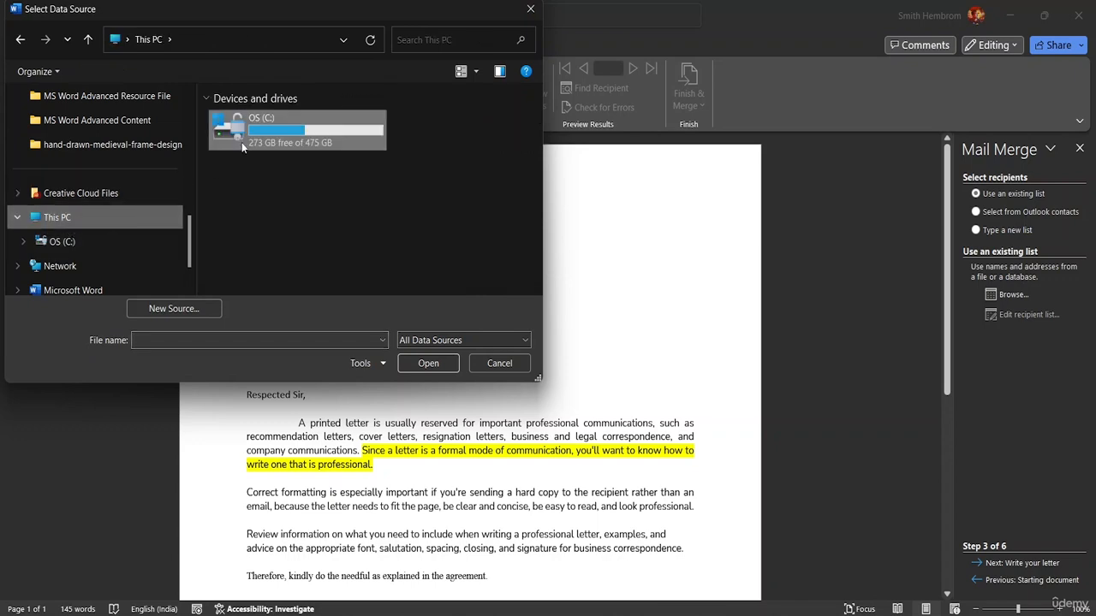
double_click(241, 142)
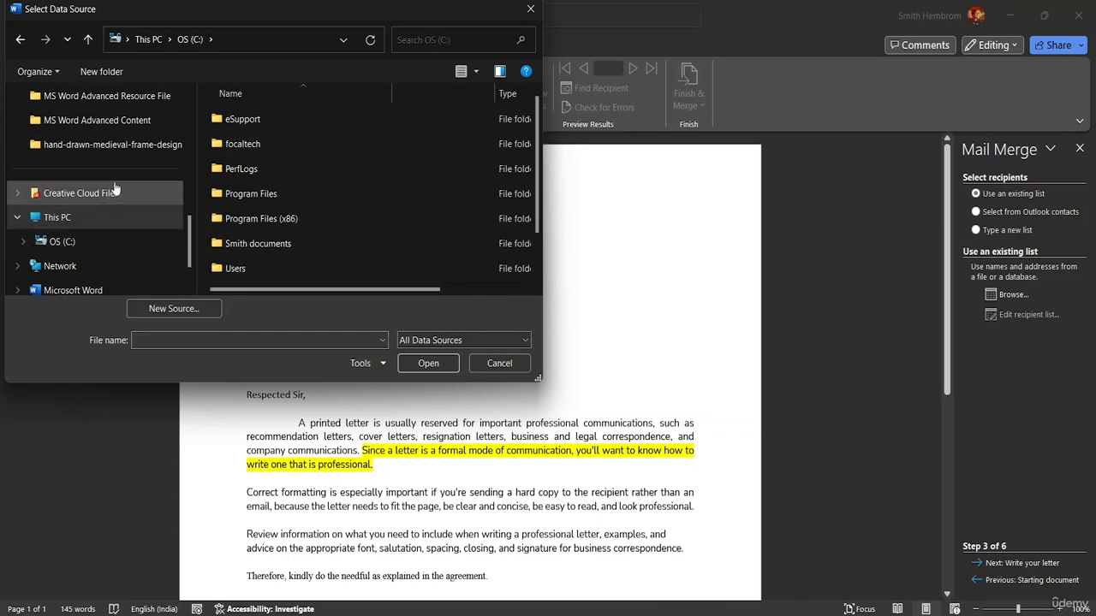
scroll(103, 172, up, 5)
scroll(86, 171, down, 5)
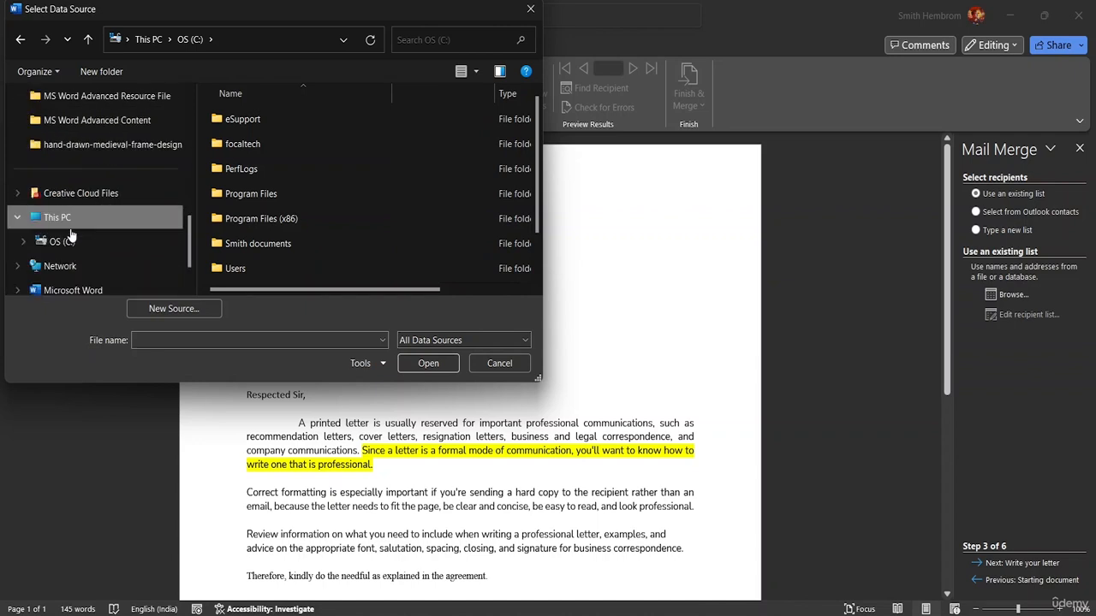
click(137, 99)
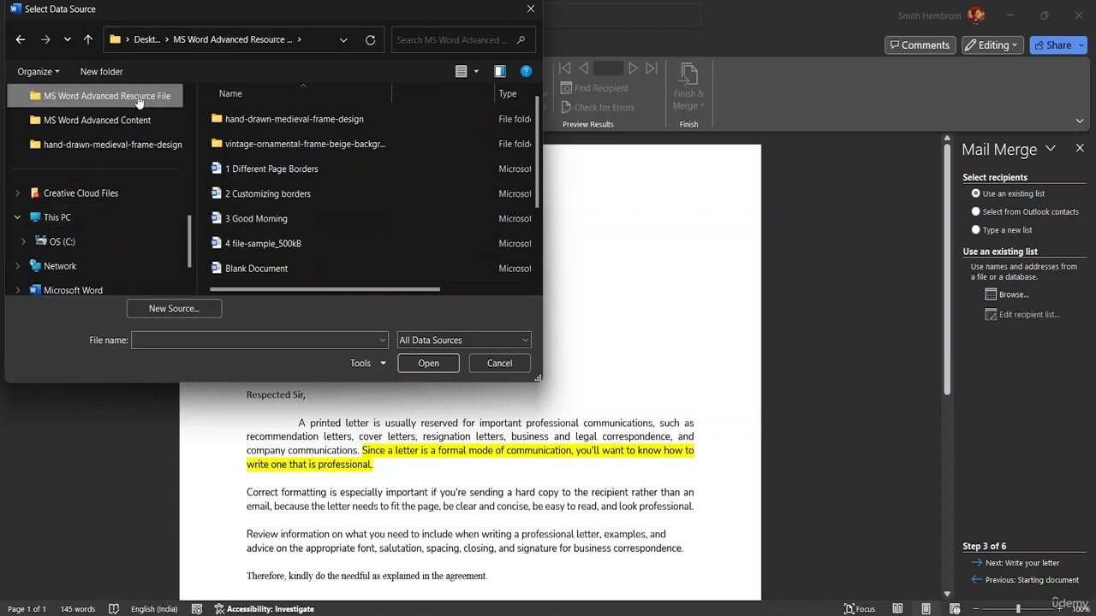
Enter 'Mail Merge Lost' as the file name and try opening it twice, dismissing both not-found errors.
click(150, 340)
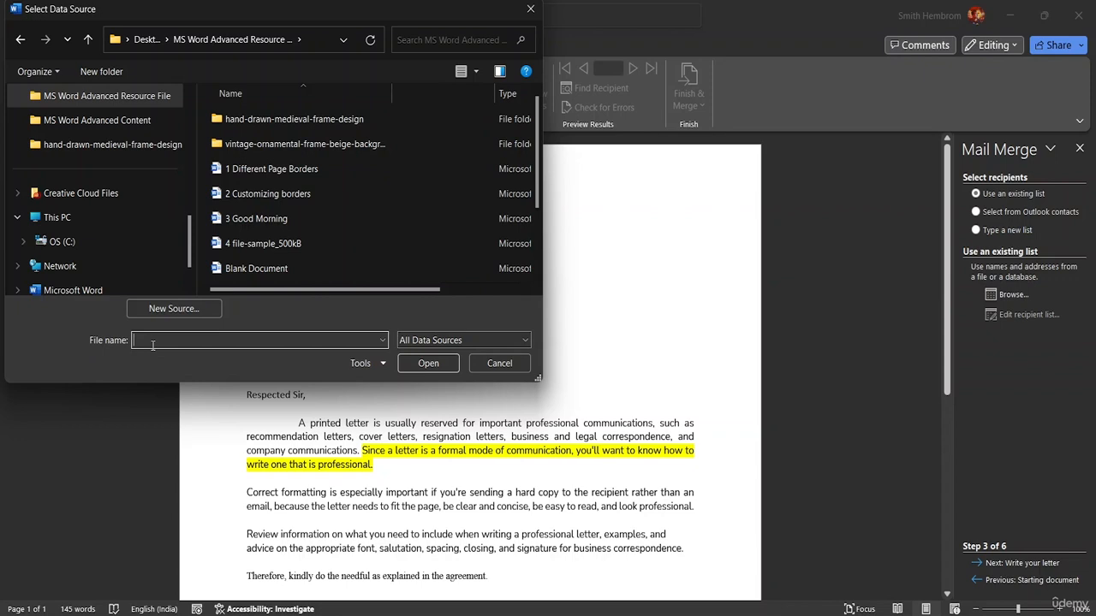
text(Mail Merge Lost)
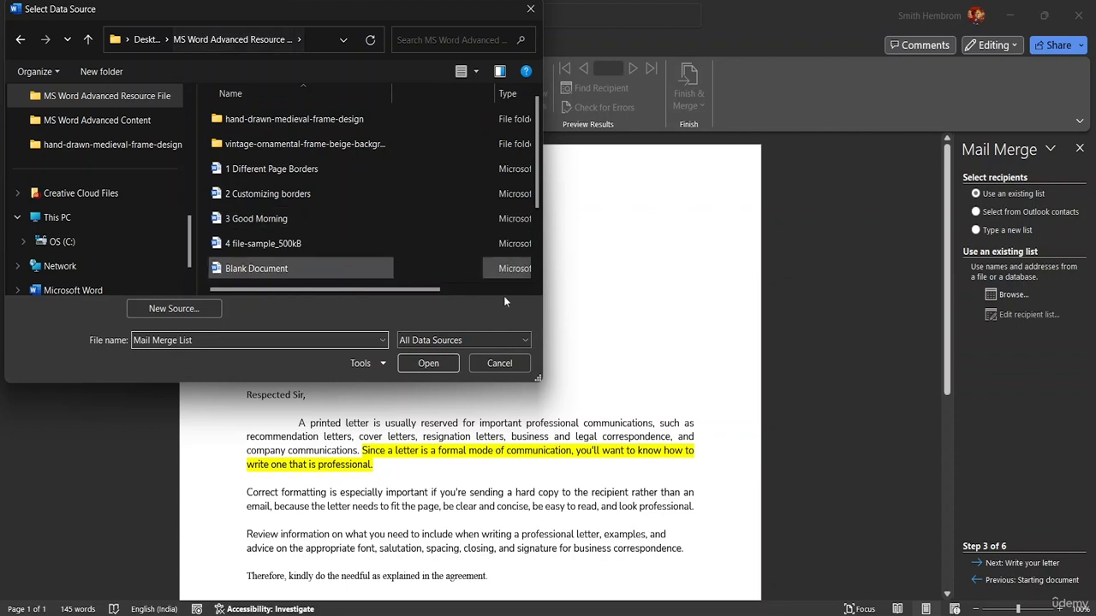
click(423, 365)
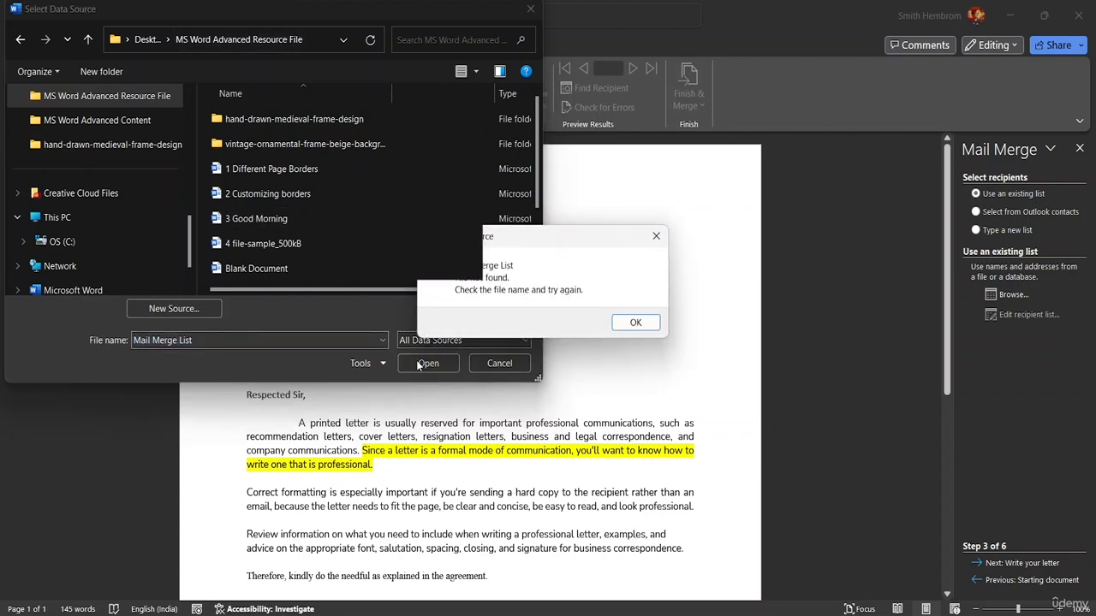
click(628, 322)
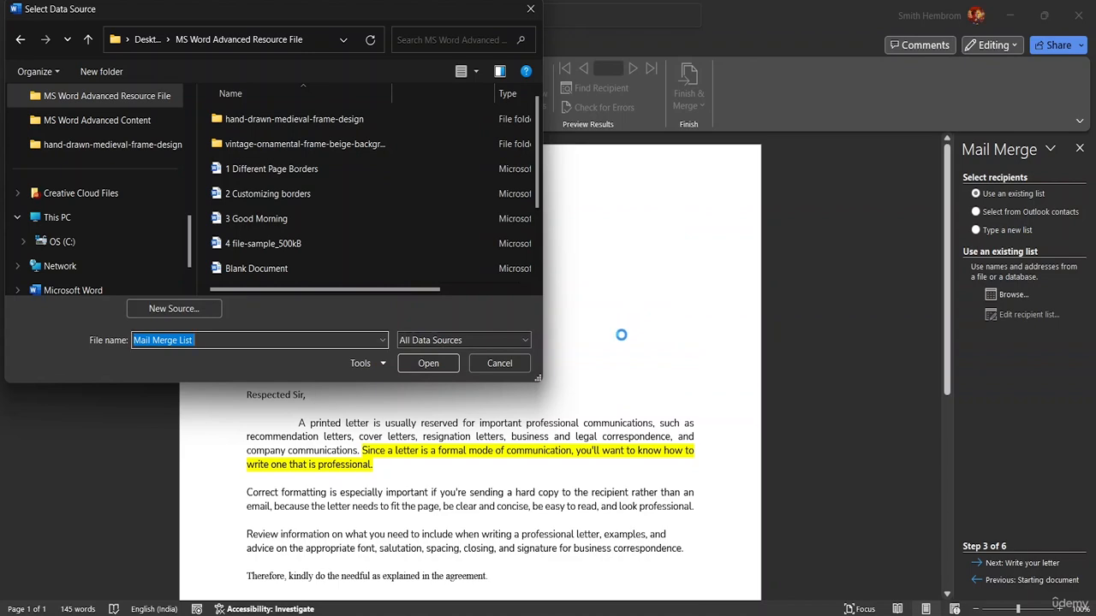
click(447, 364)
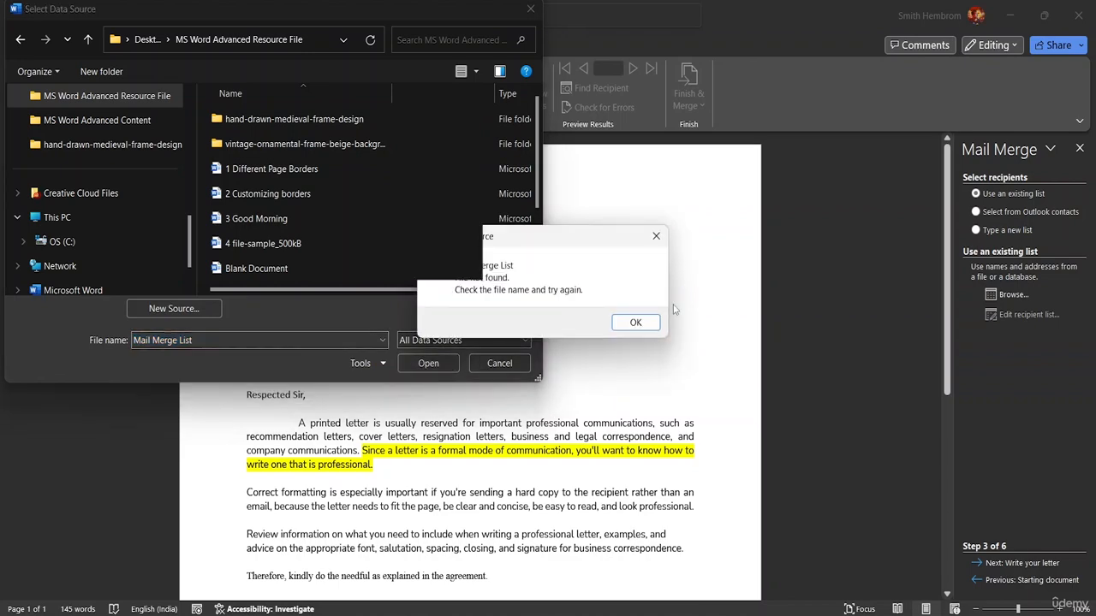
click(629, 324)
Cancel the data source chooser, check the Select Recipients and Start Mail Merge menus, then close the reopened chooser.
click(499, 361)
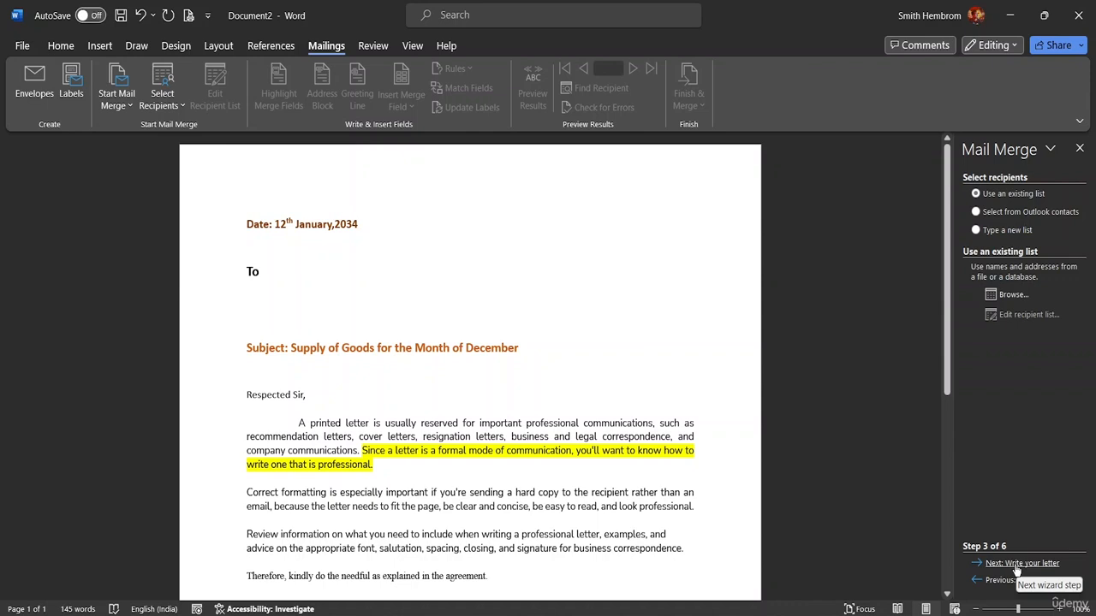
click(178, 109)
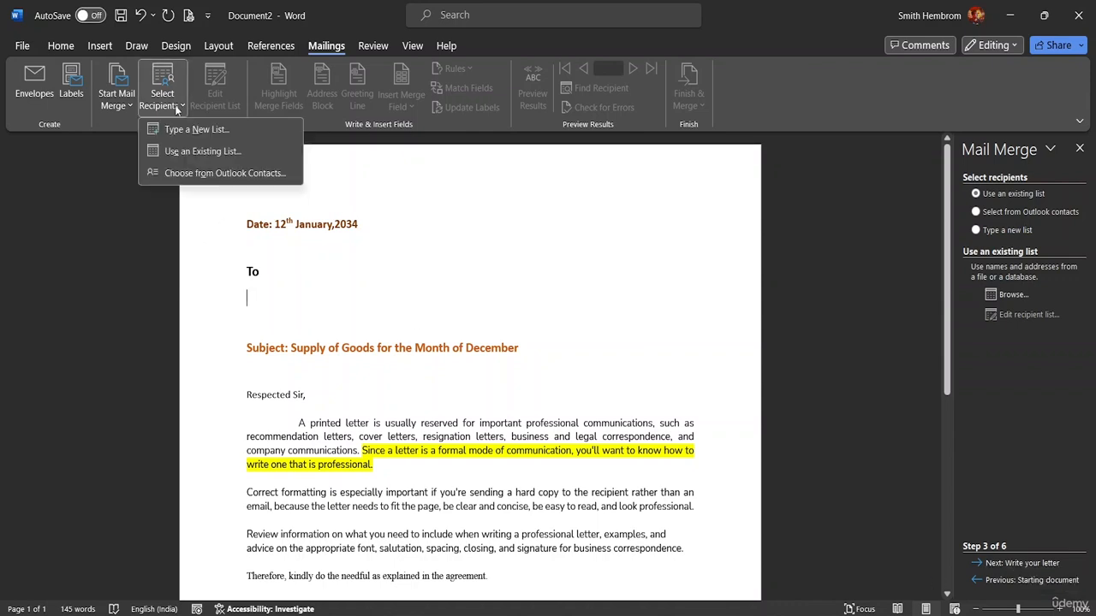
click(119, 106)
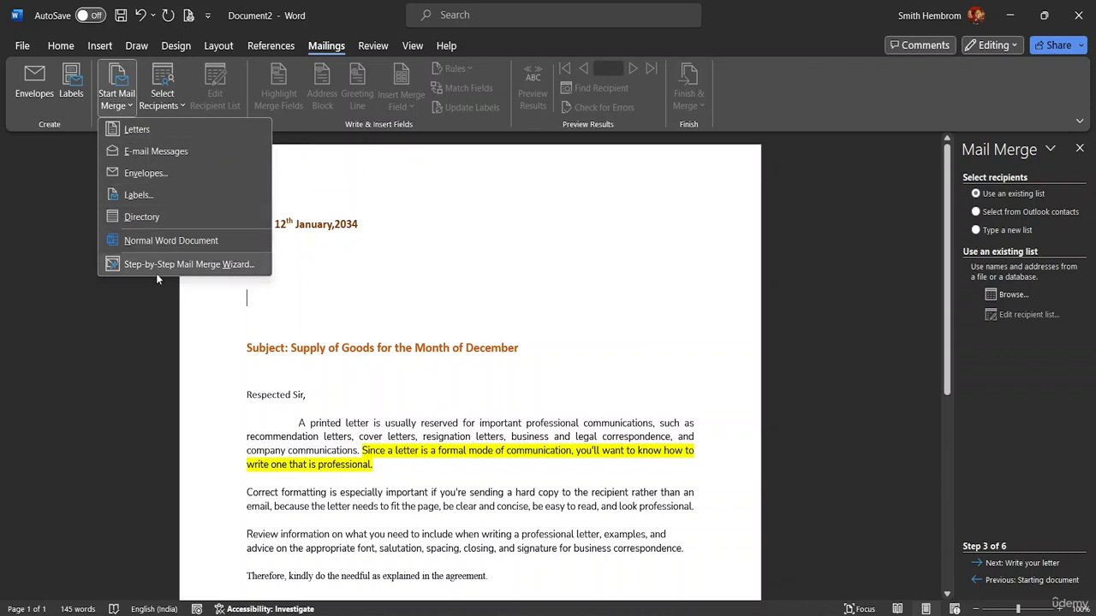
click(981, 567)
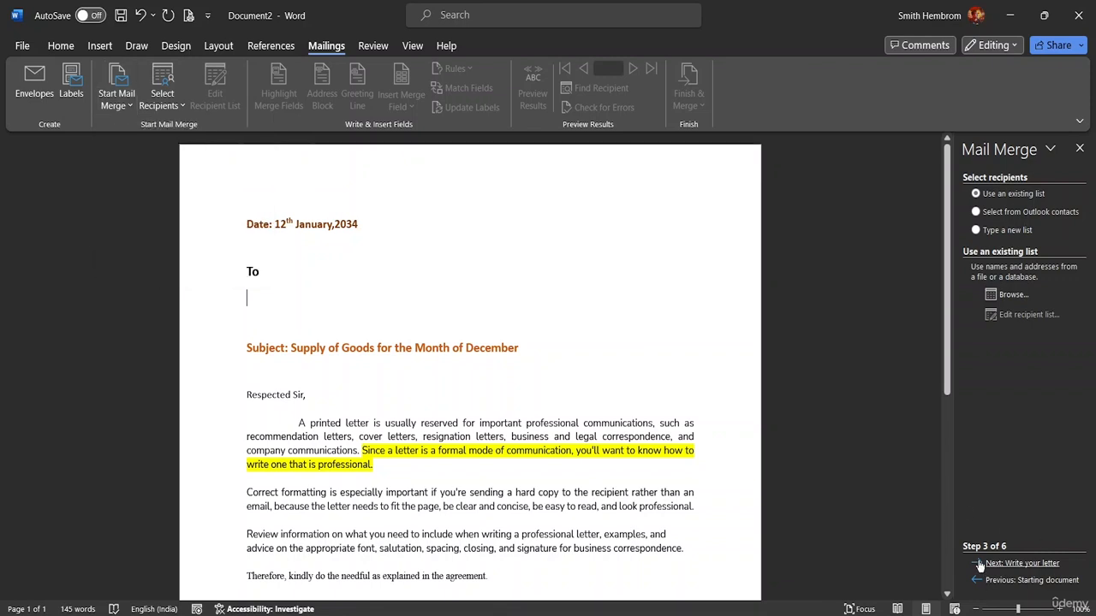
click(983, 564)
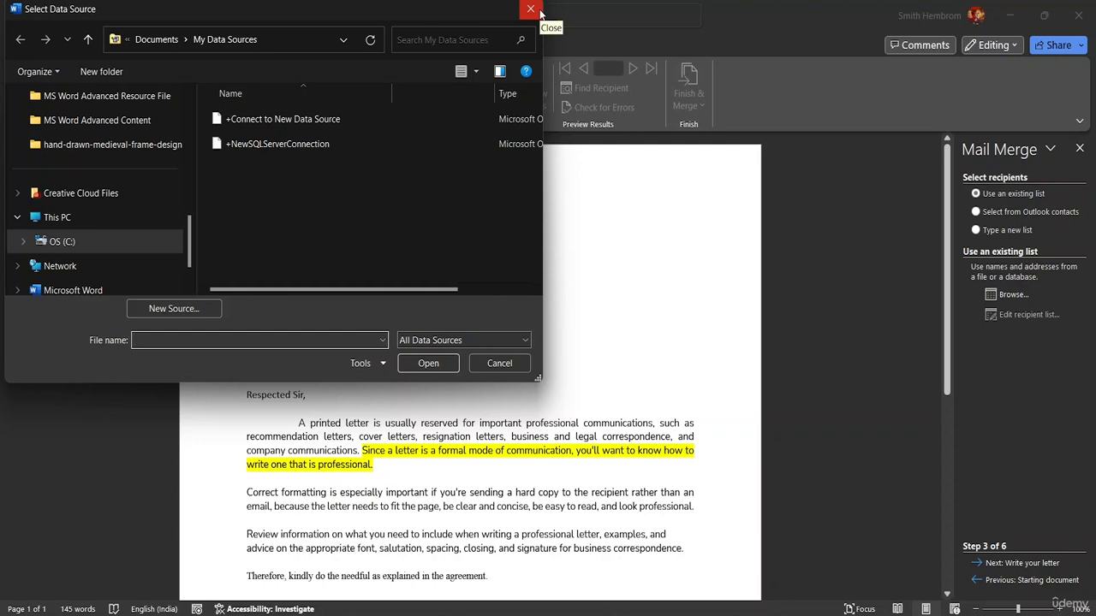
click(531, 10)
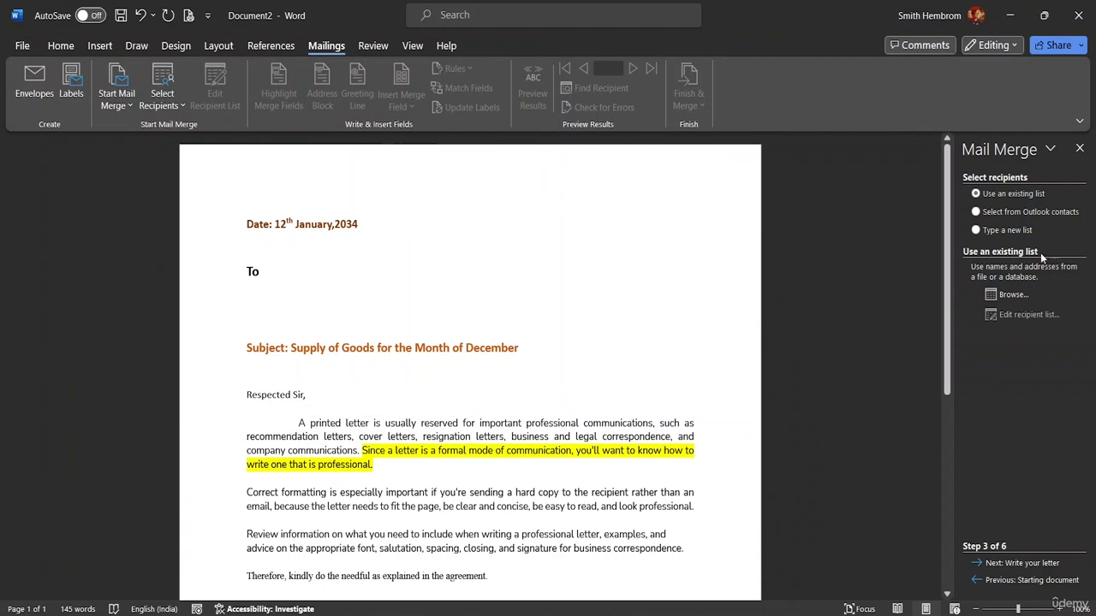
Start a new recipient list via Type a New List and bring up its Customize Columns field list.
click(977, 229)
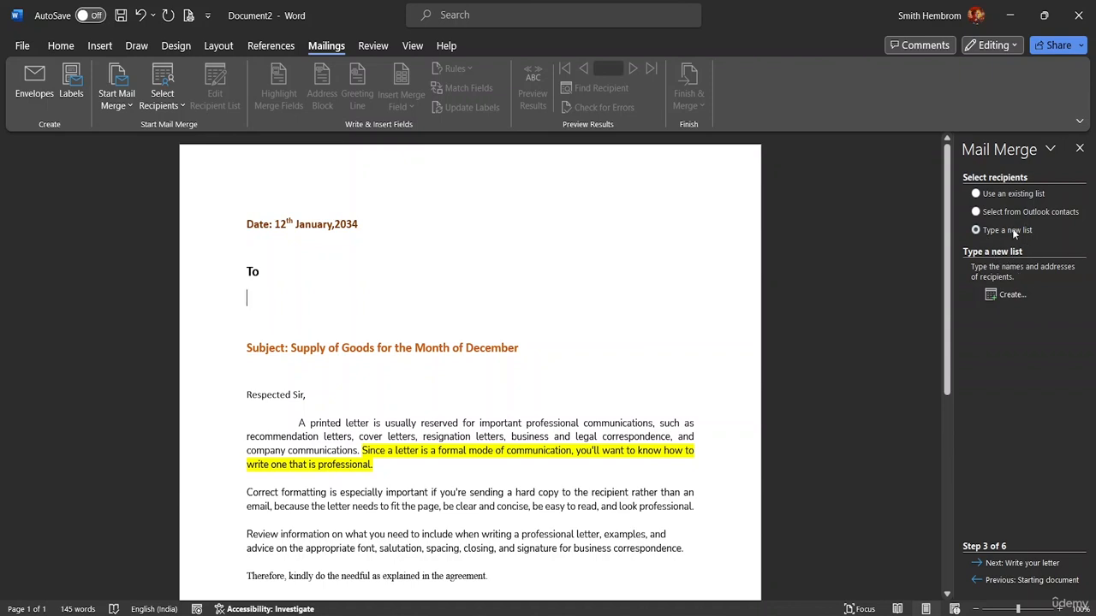
click(994, 296)
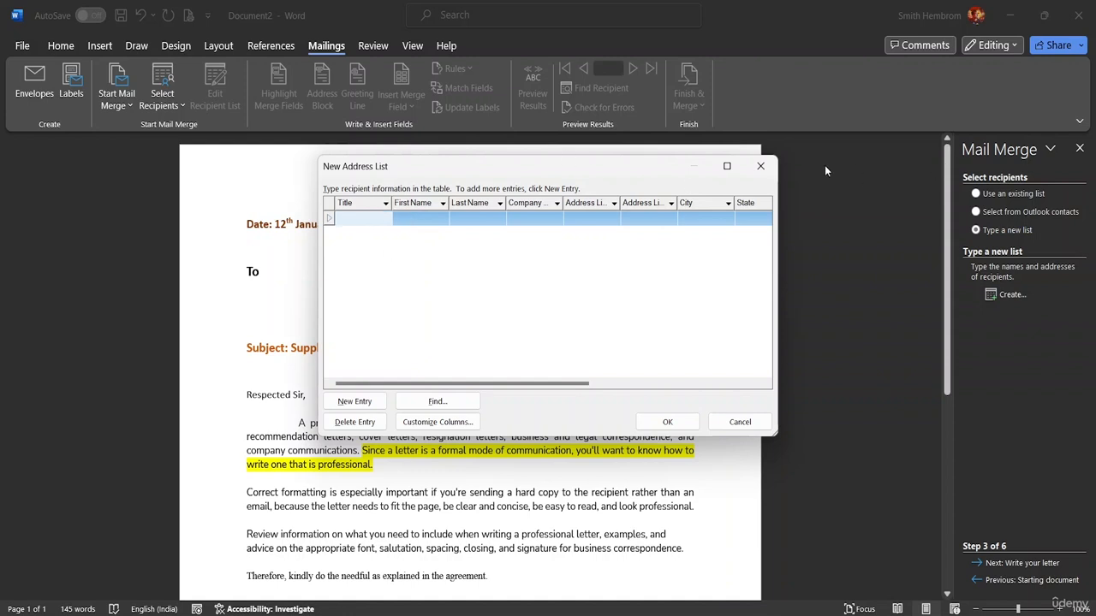
click(761, 166)
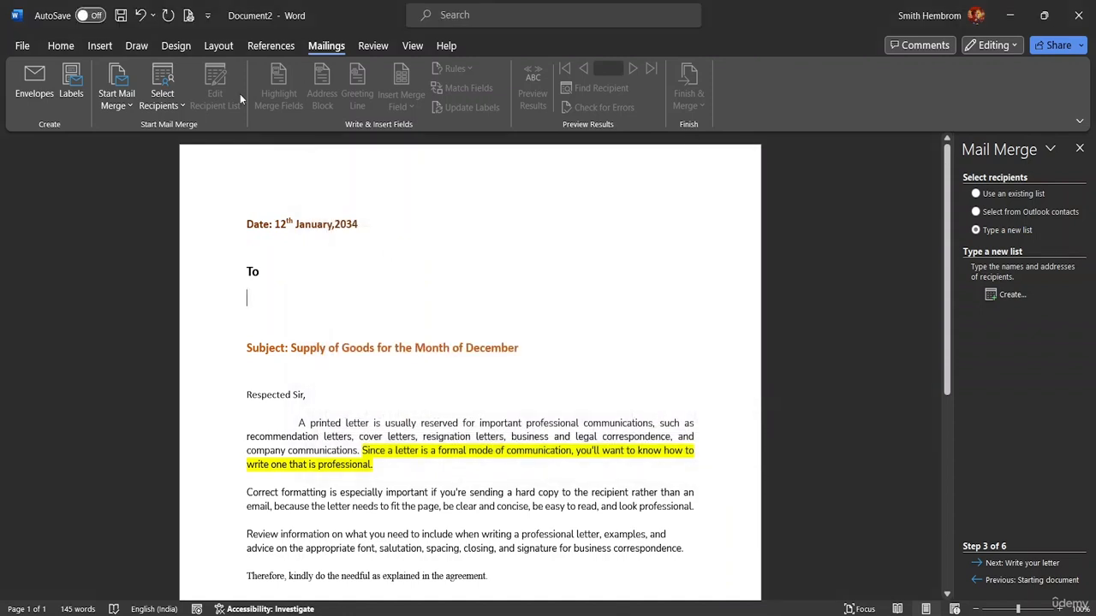
click(161, 101)
click(190, 133)
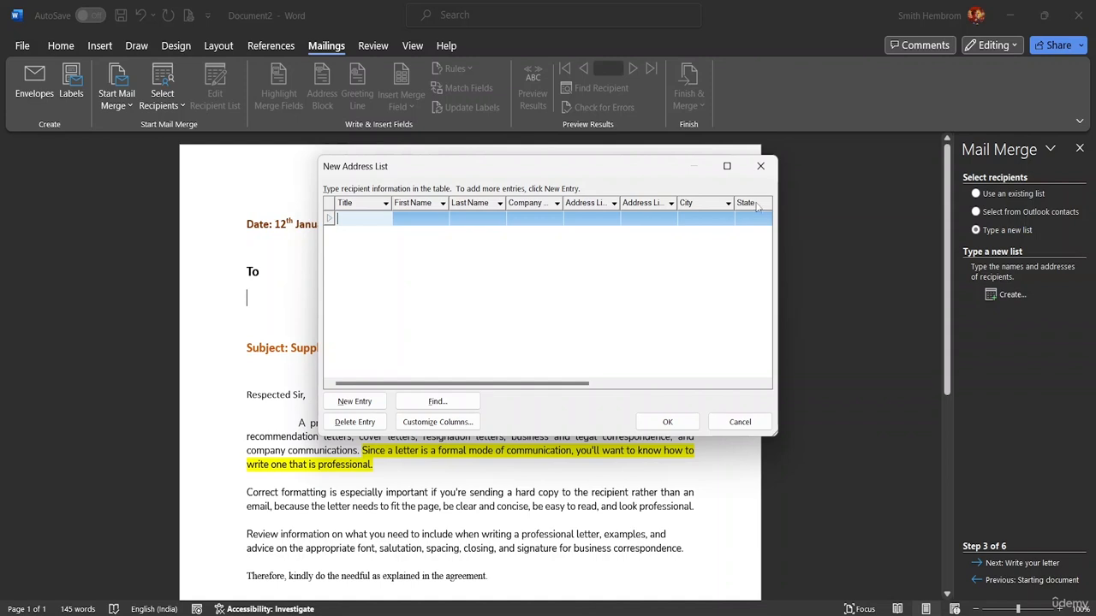
click(469, 422)
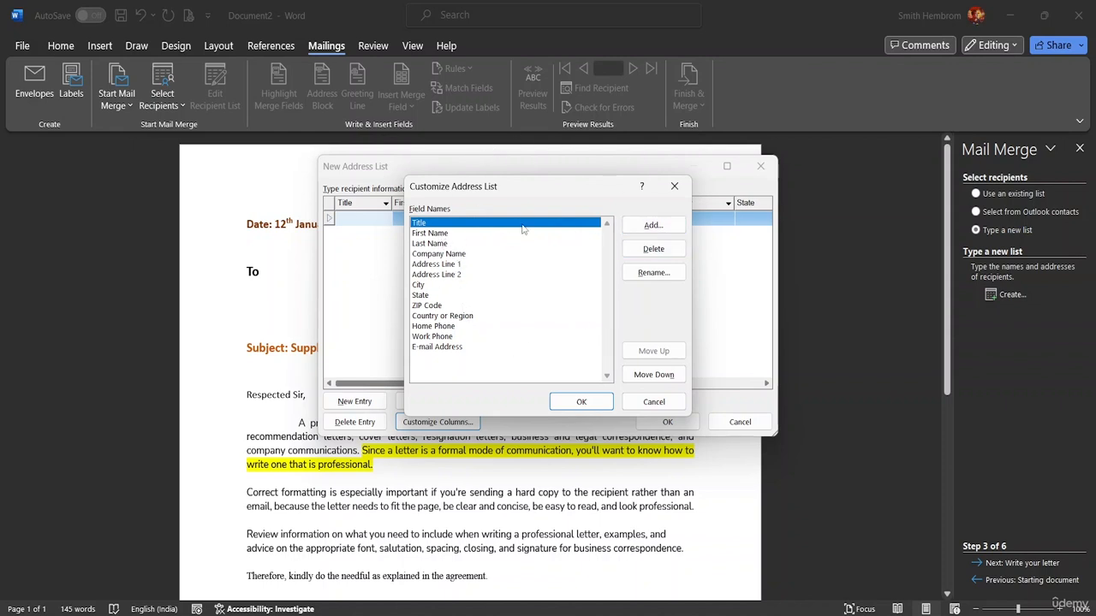
Remove the Last Name field and rename First Name to Name in Customize Address List.
click(432, 244)
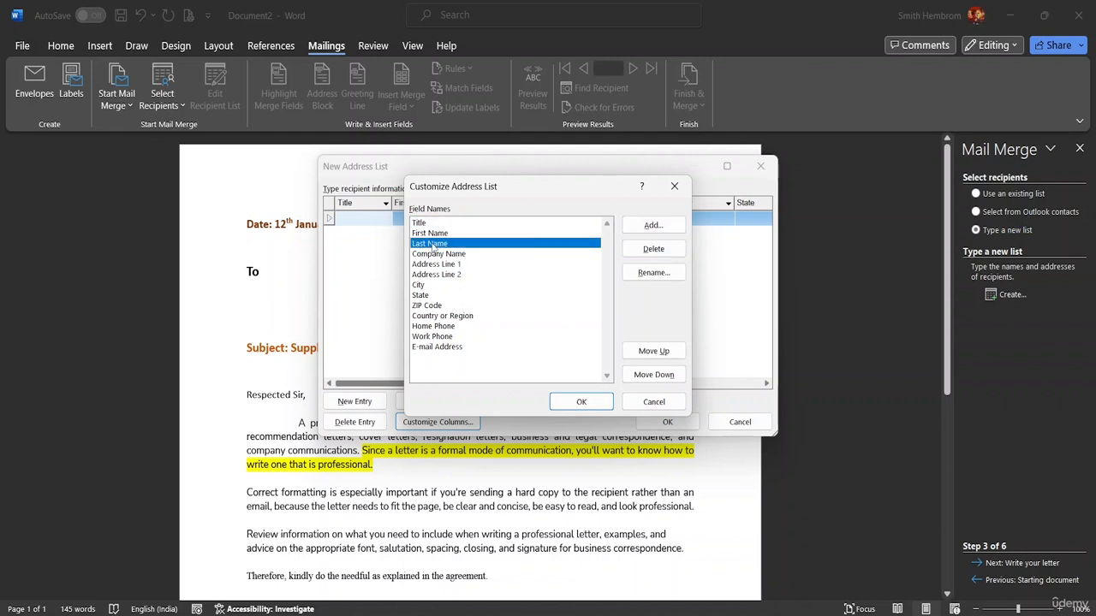
click(653, 250)
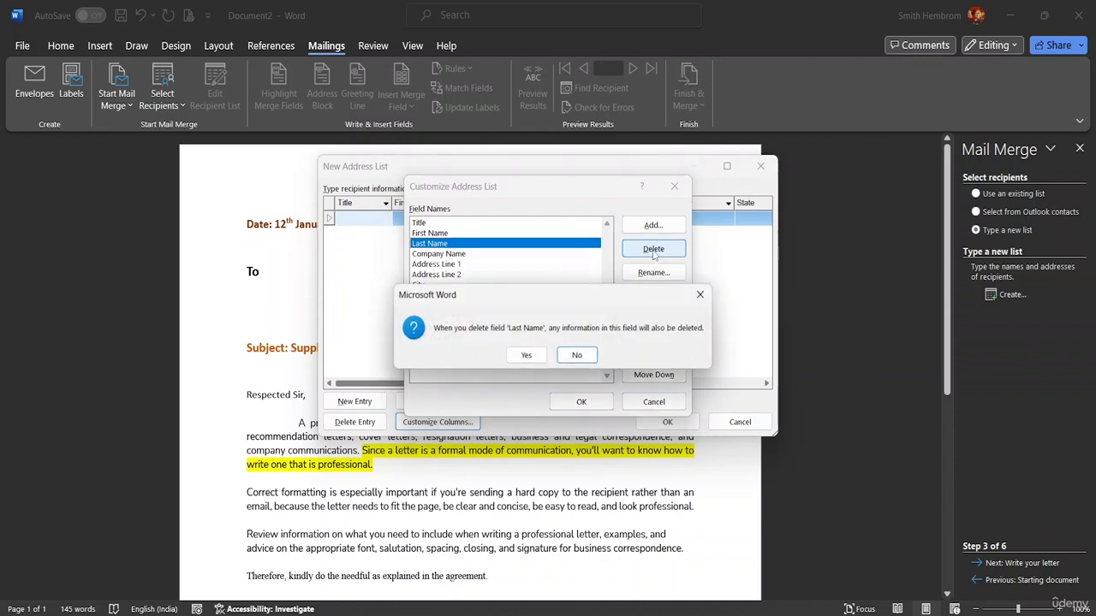
click(531, 360)
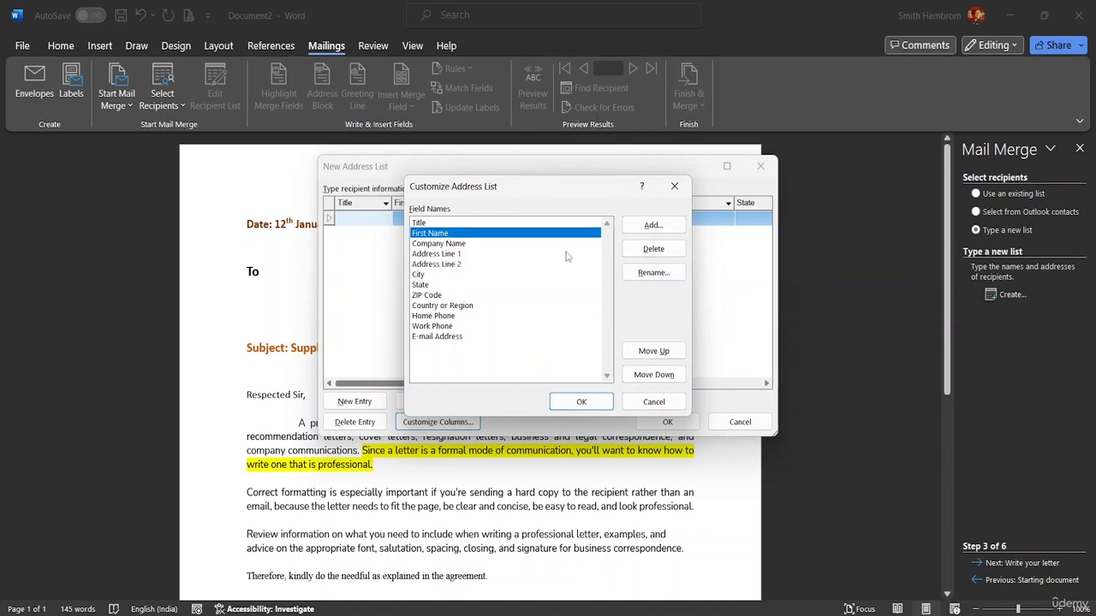
click(659, 273)
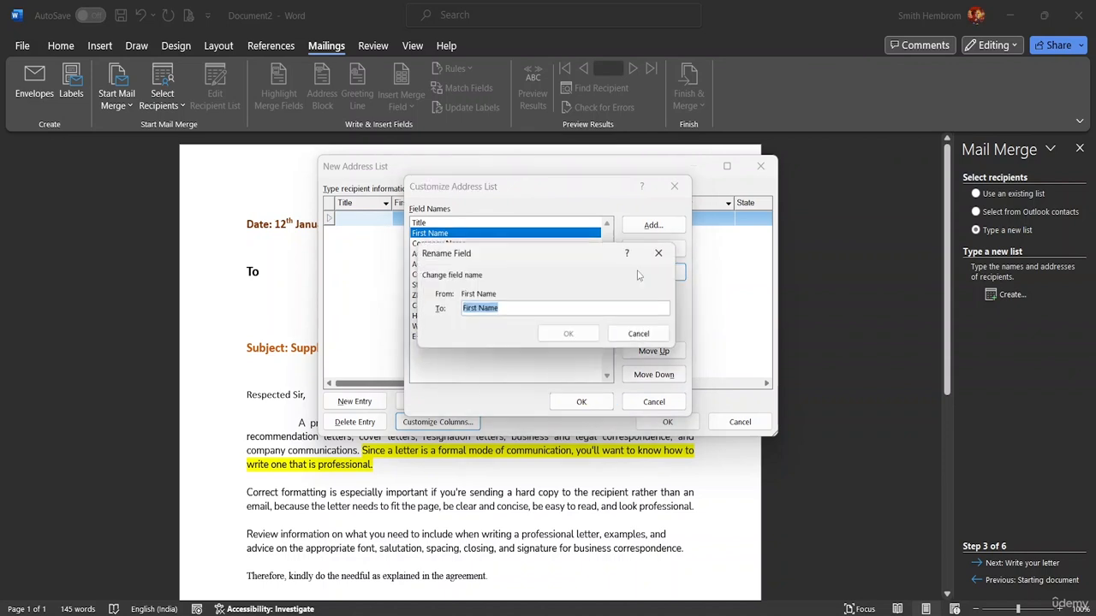
click(475, 309)
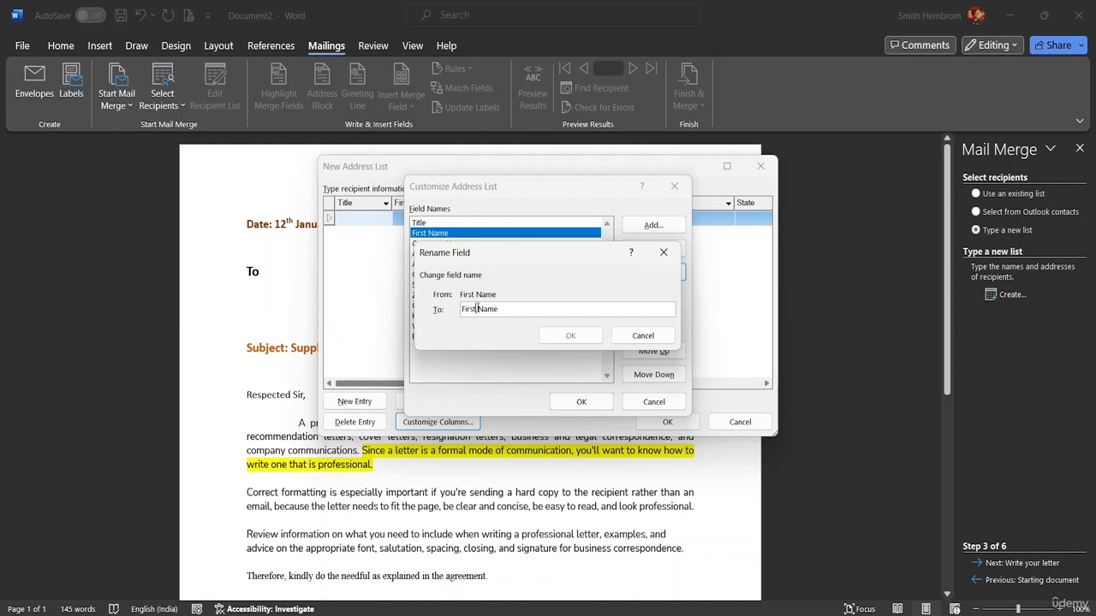
double_click(477, 309)
key(BackSpace)
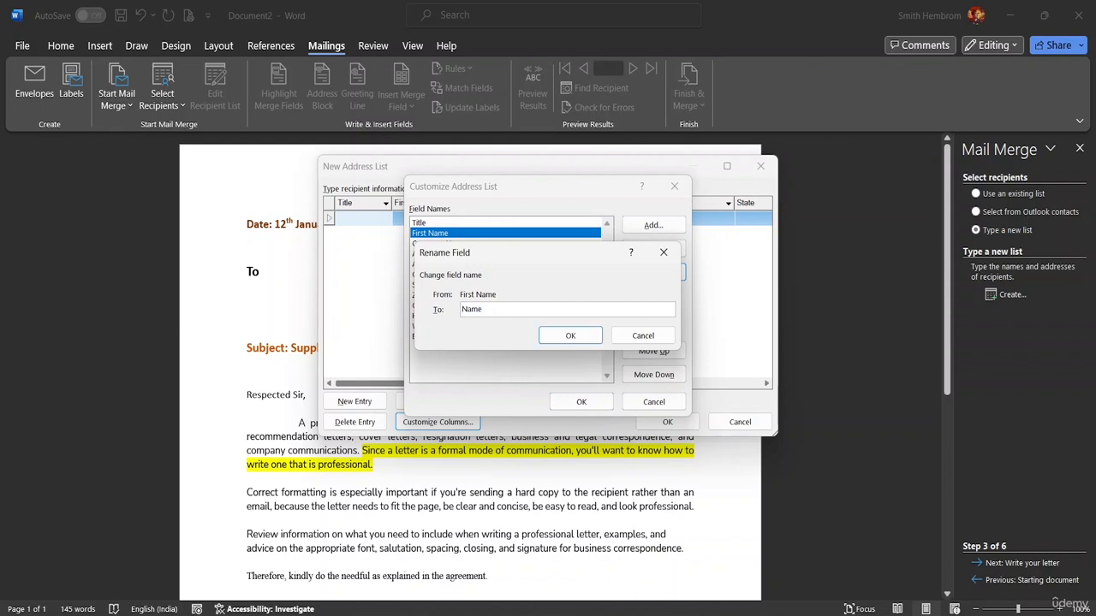
click(571, 336)
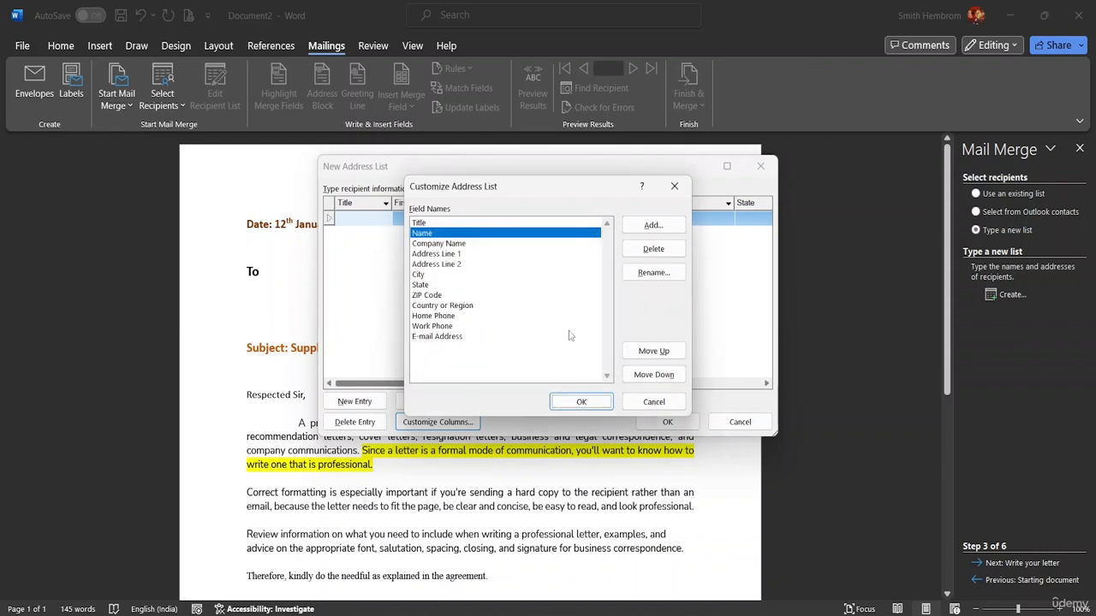
Delete the Address Line 1, Address Line 2 and City fields, keeping Company Name above State.
click(458, 256)
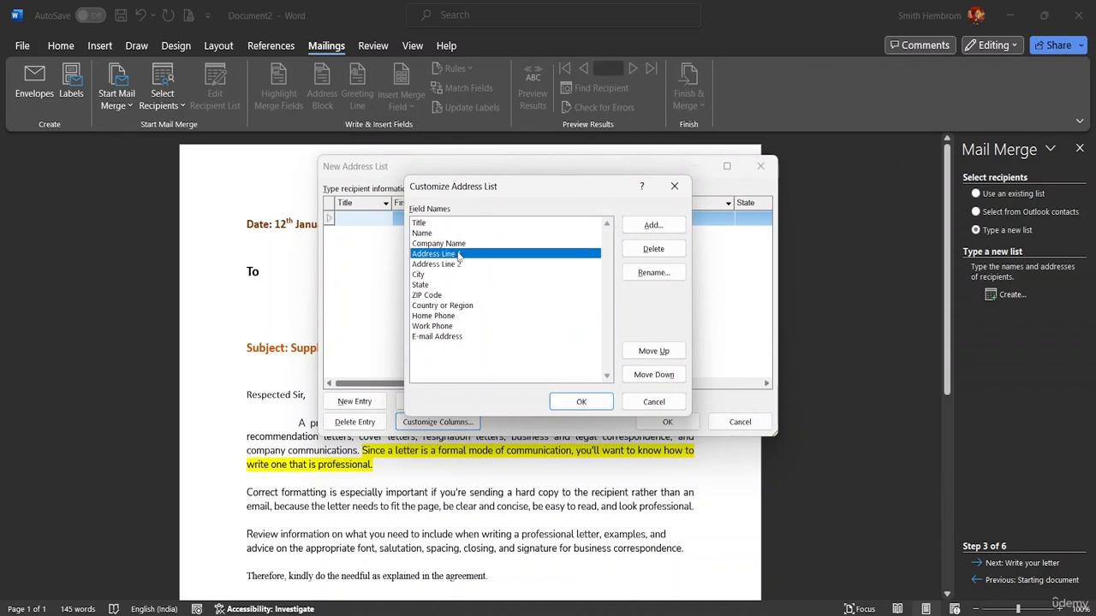
click(665, 250)
click(525, 358)
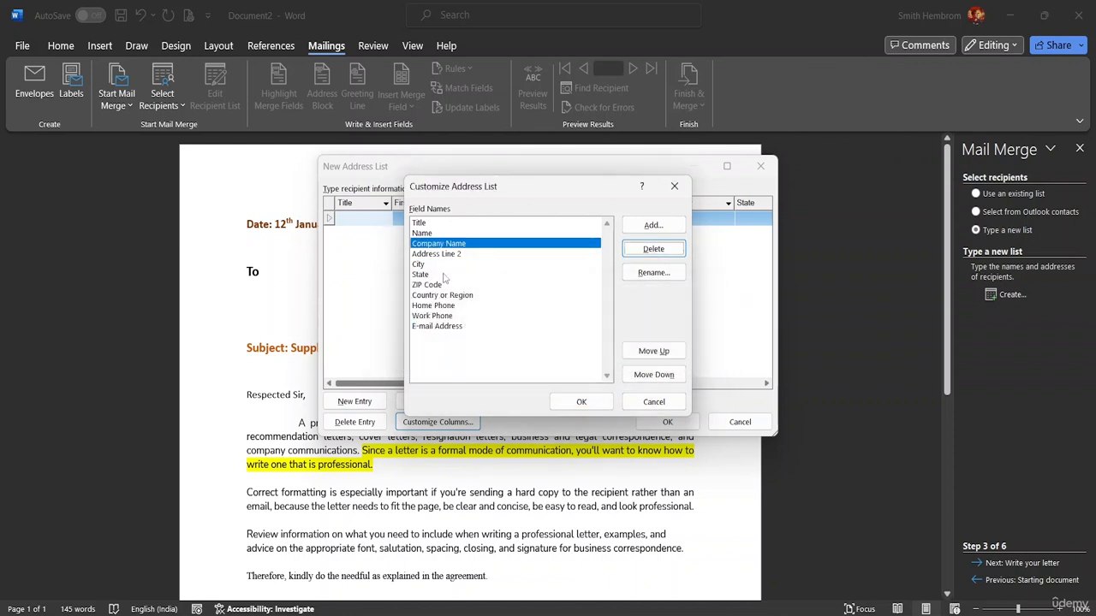
click(445, 255)
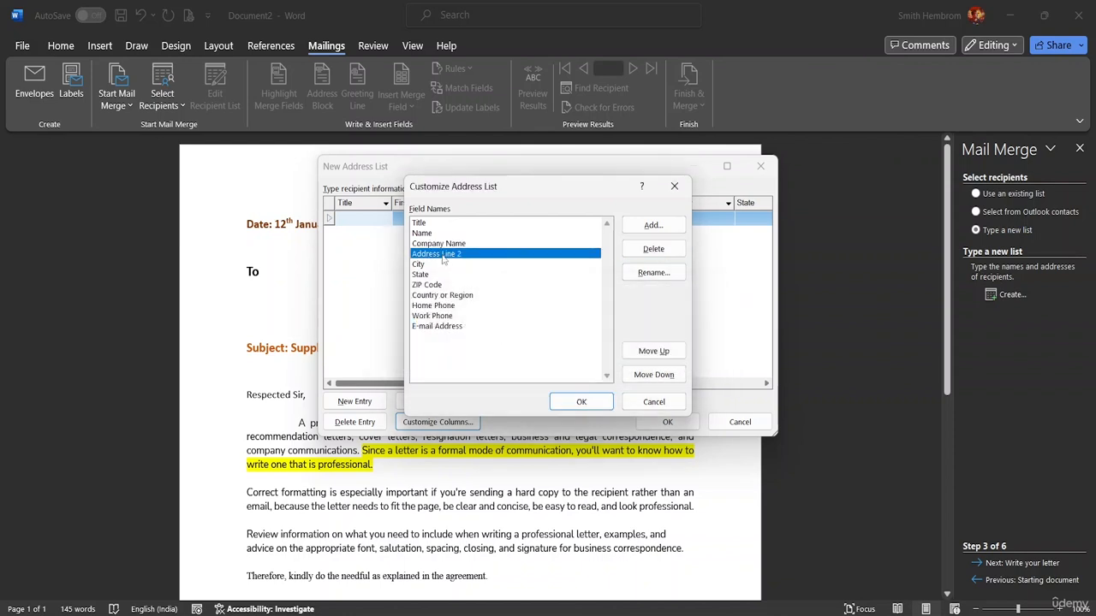
click(653, 249)
click(522, 358)
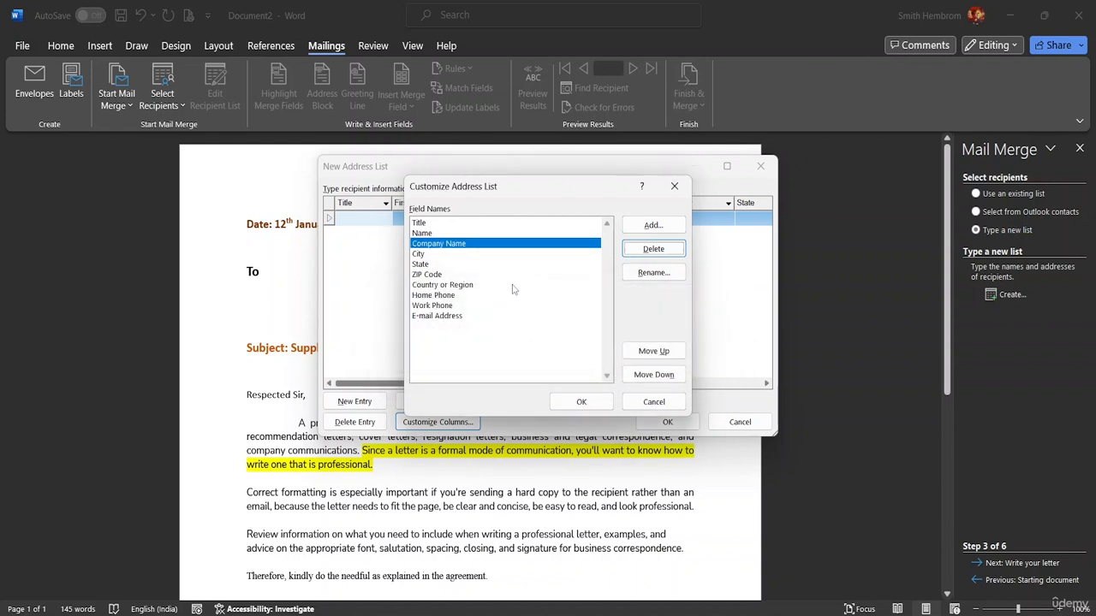
click(468, 256)
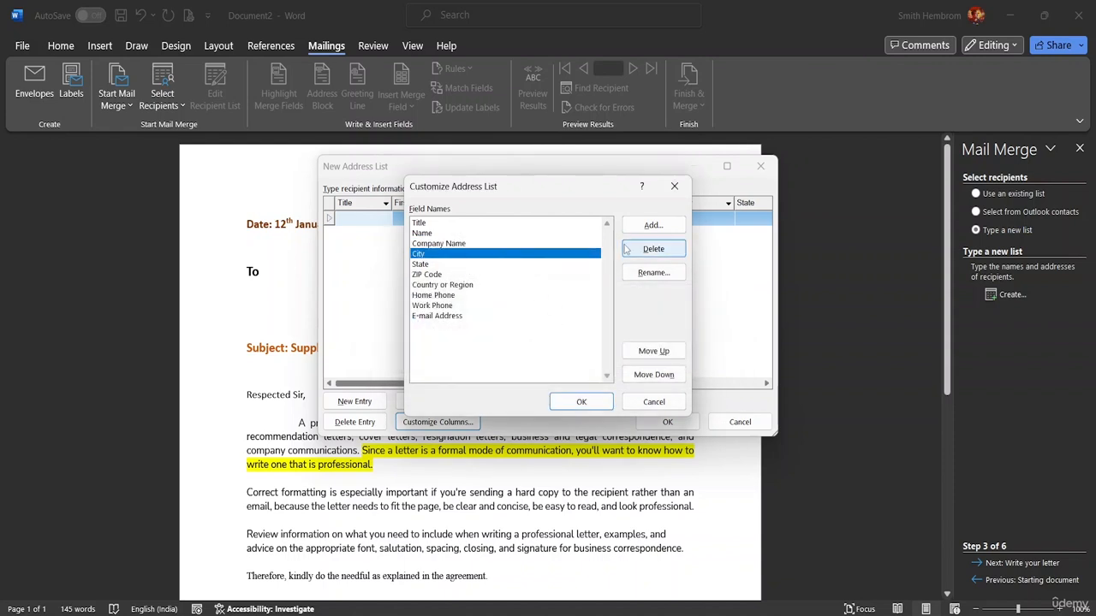
click(653, 249)
click(525, 357)
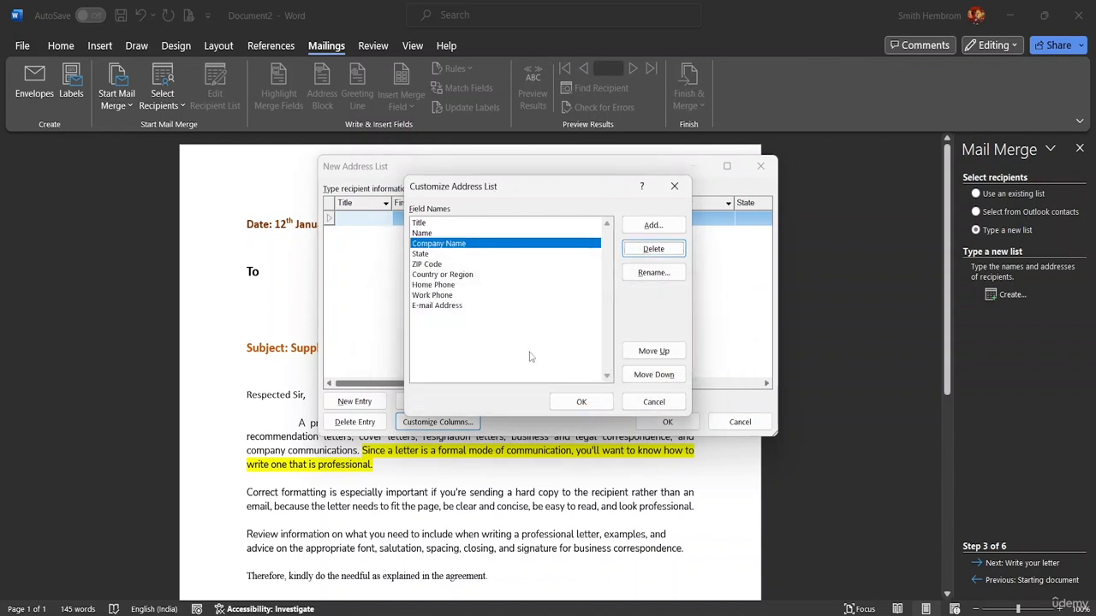
click(664, 378)
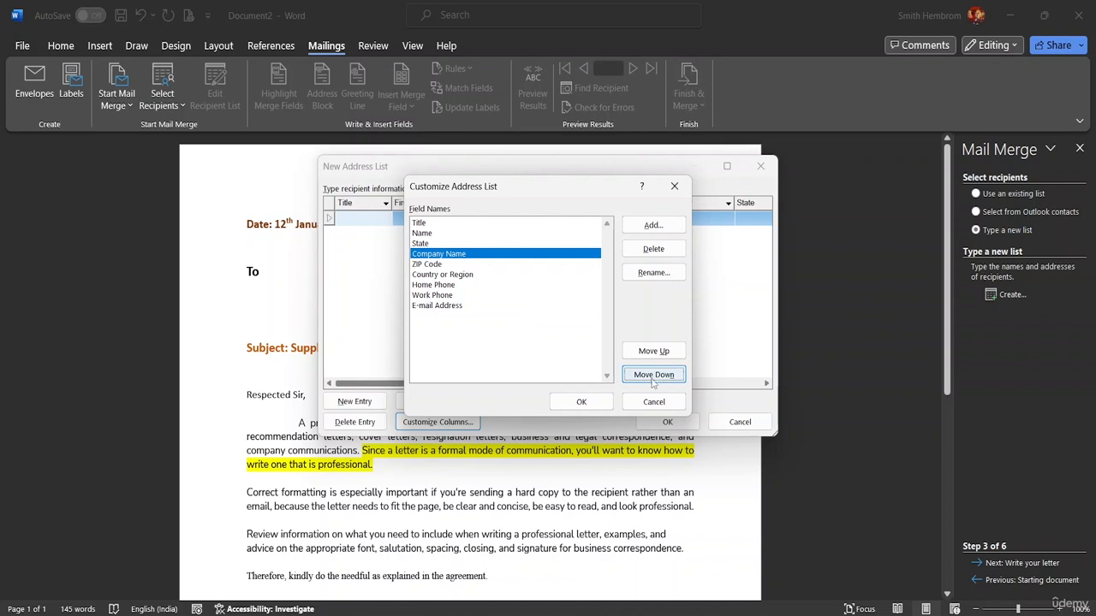
click(653, 351)
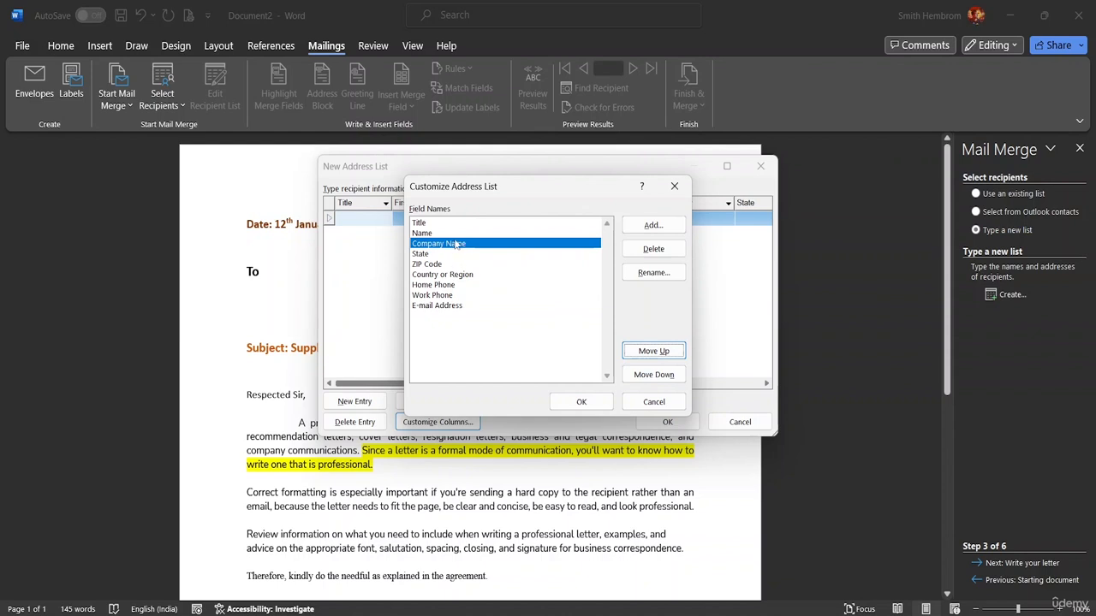
click(652, 377)
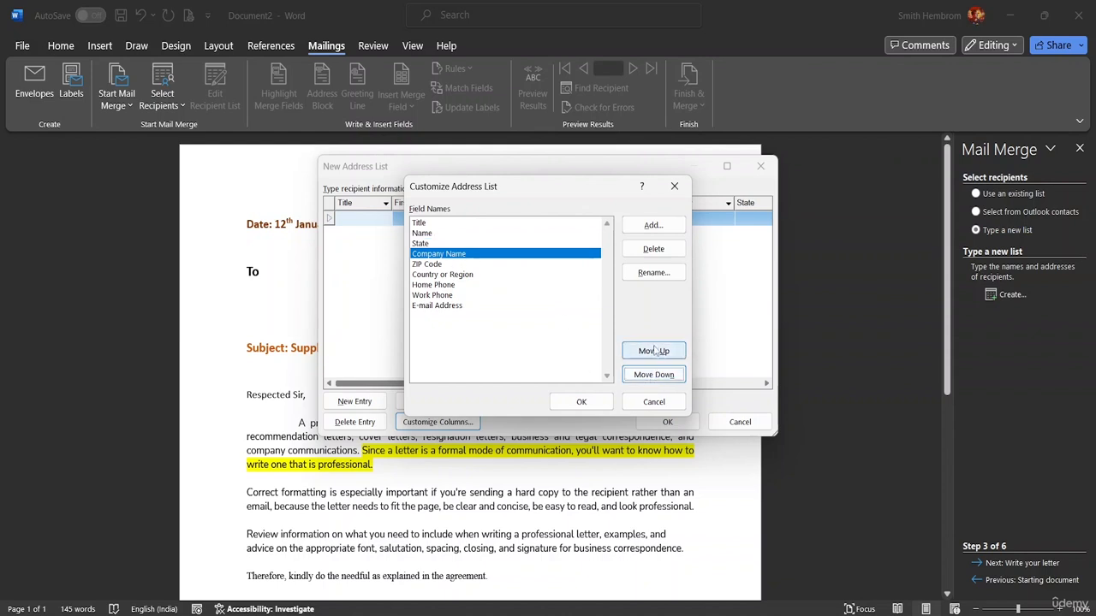
click(654, 351)
Delete the State, ZIP Code, Country or Region and Home Phone fields.
click(426, 255)
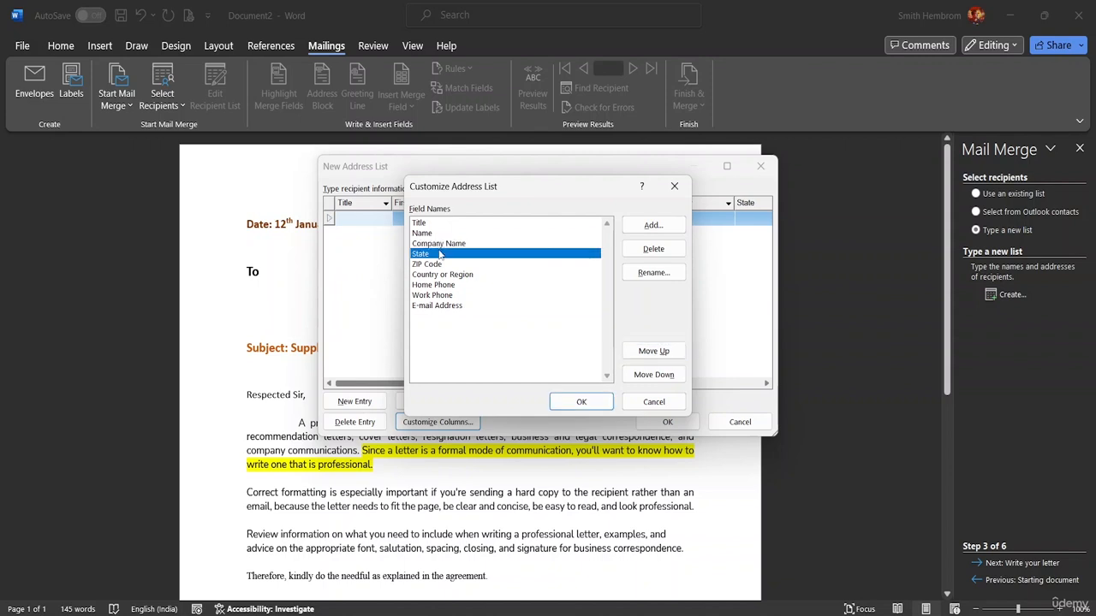
click(653, 249)
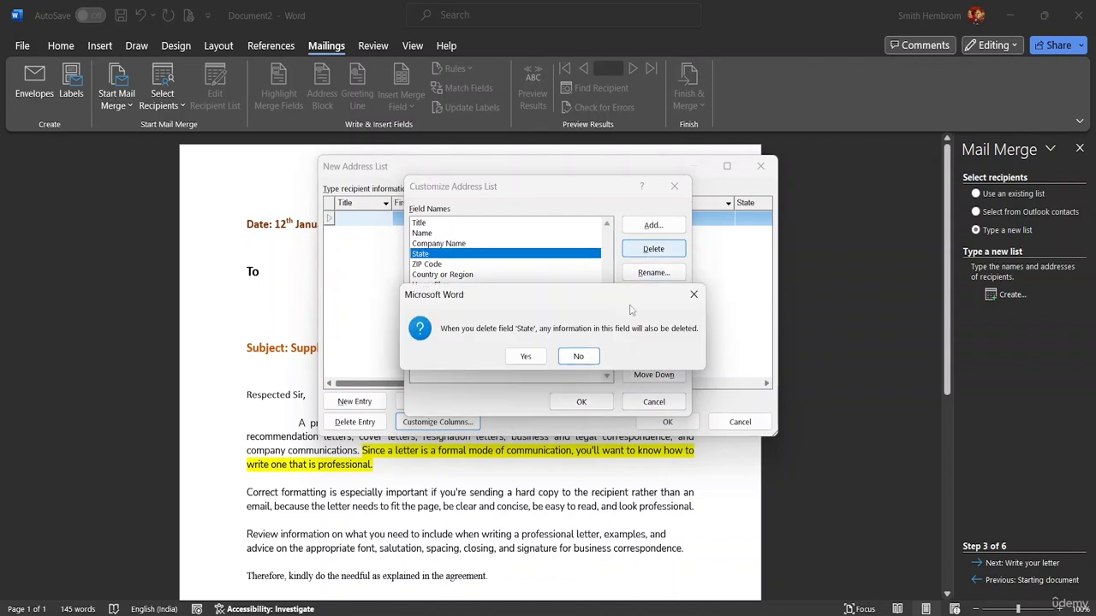
click(524, 361)
click(466, 256)
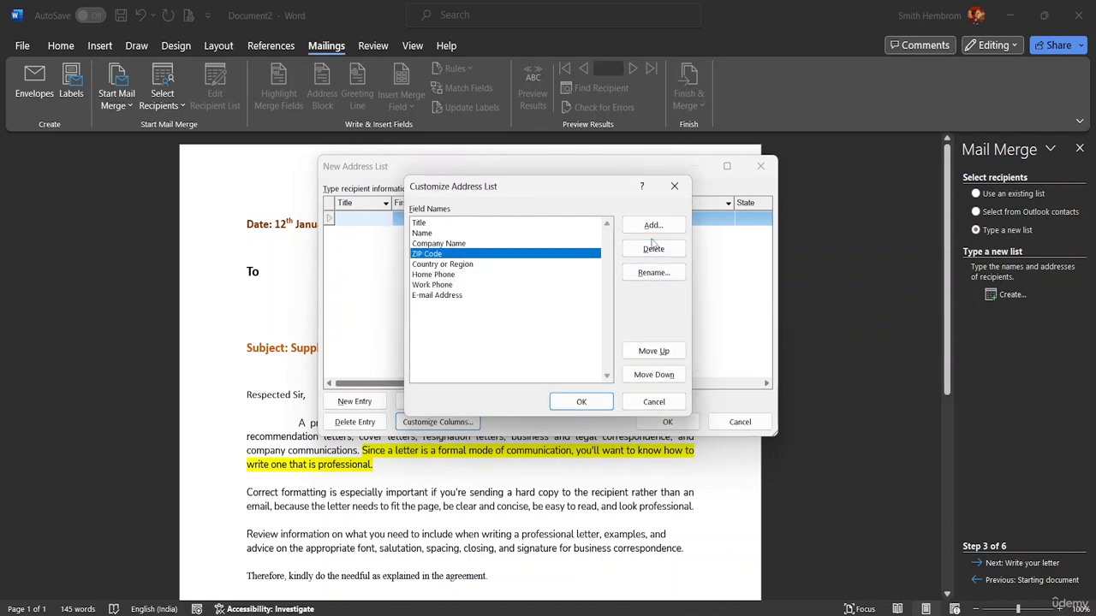
click(651, 249)
click(527, 356)
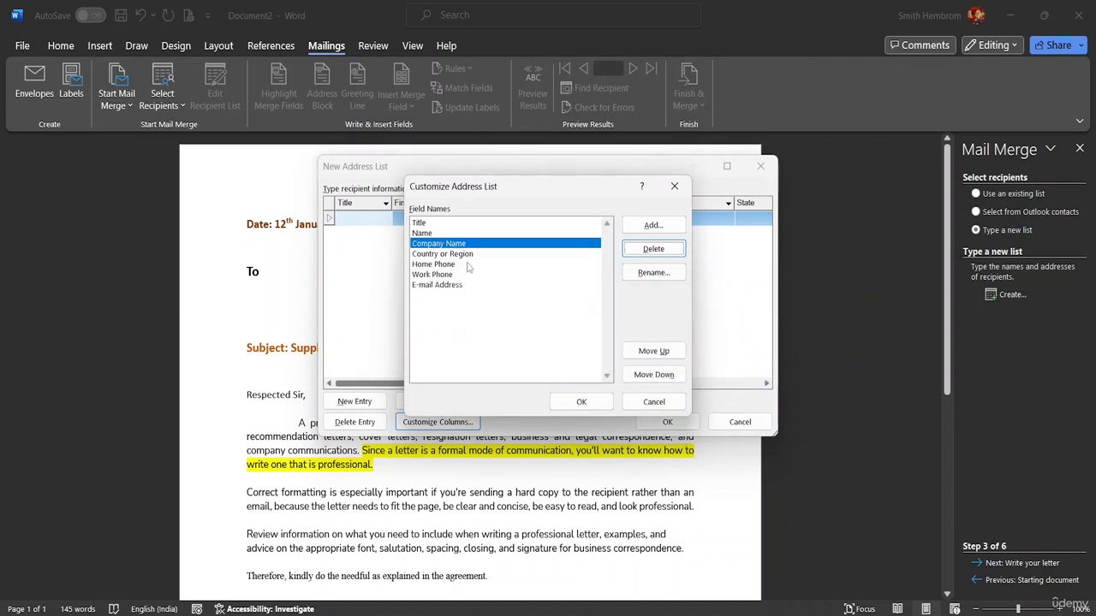
click(461, 254)
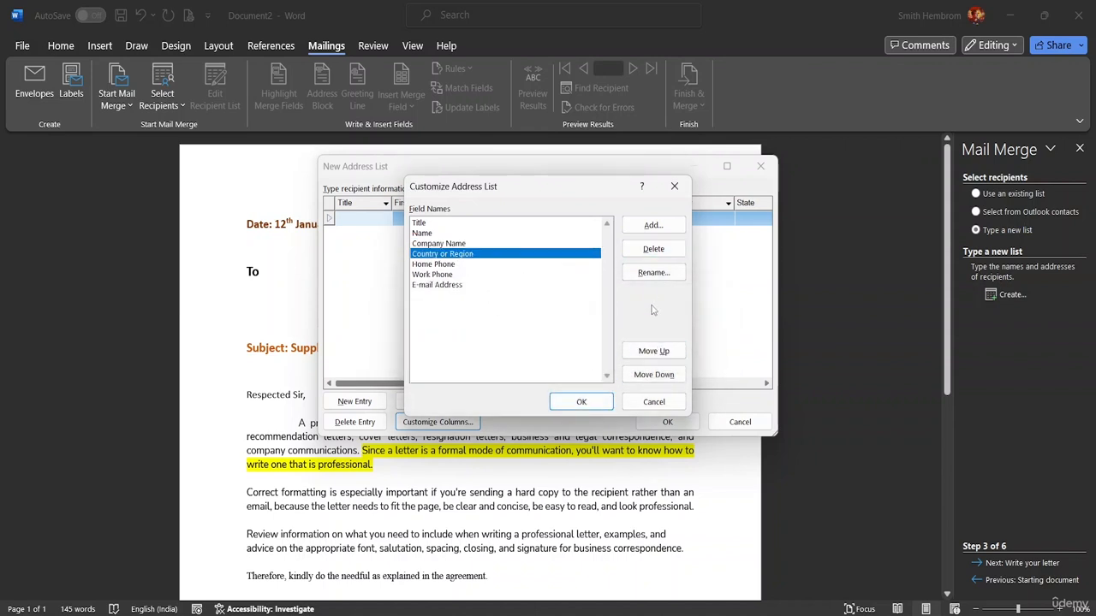
click(635, 251)
click(528, 356)
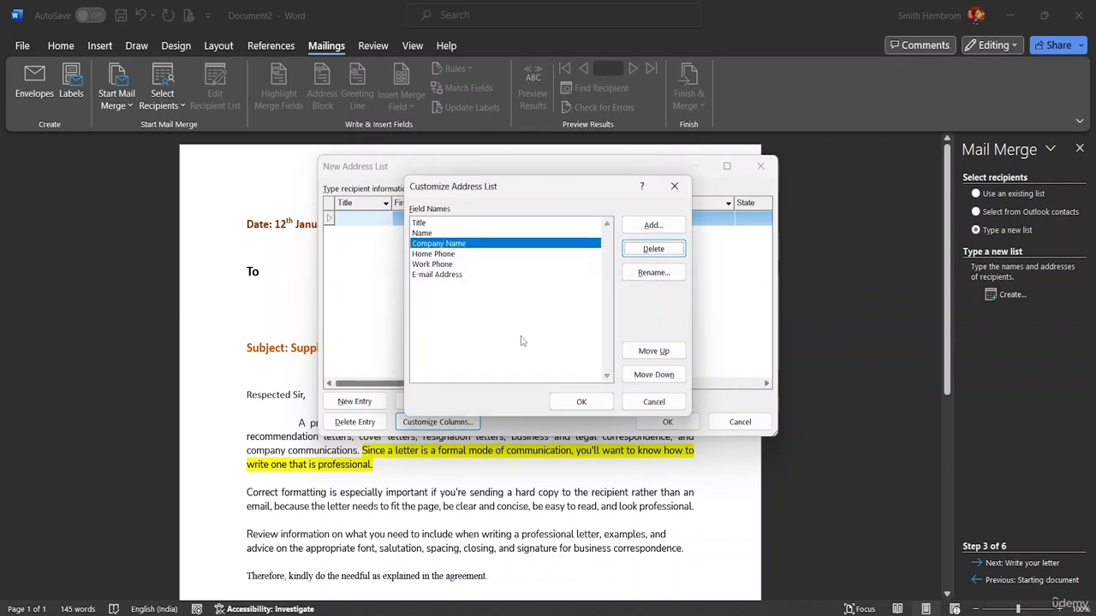
click(468, 255)
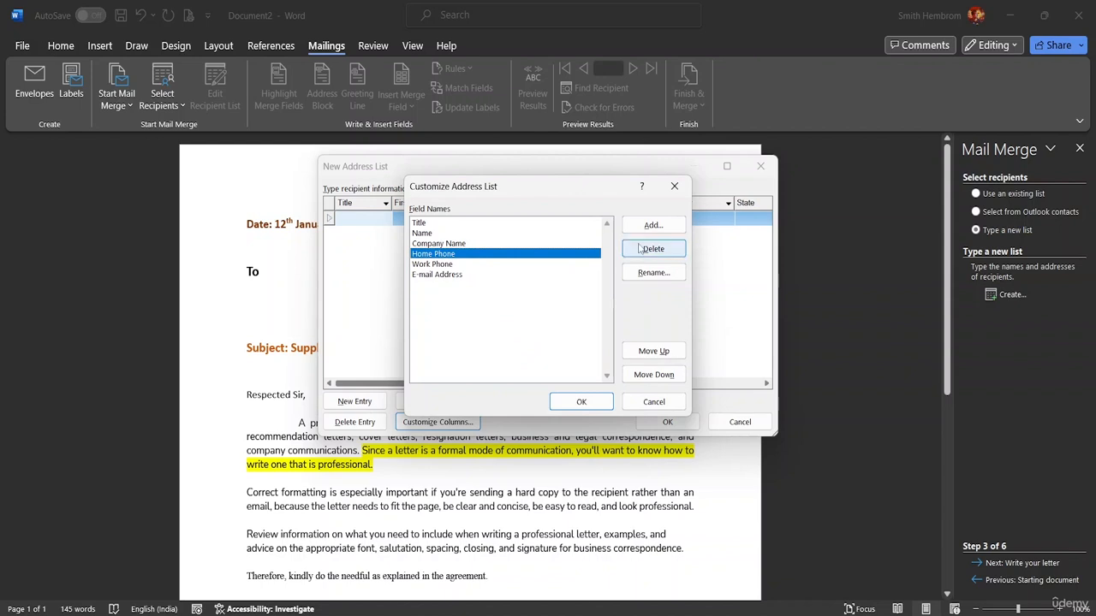
click(653, 249)
click(526, 357)
click(467, 255)
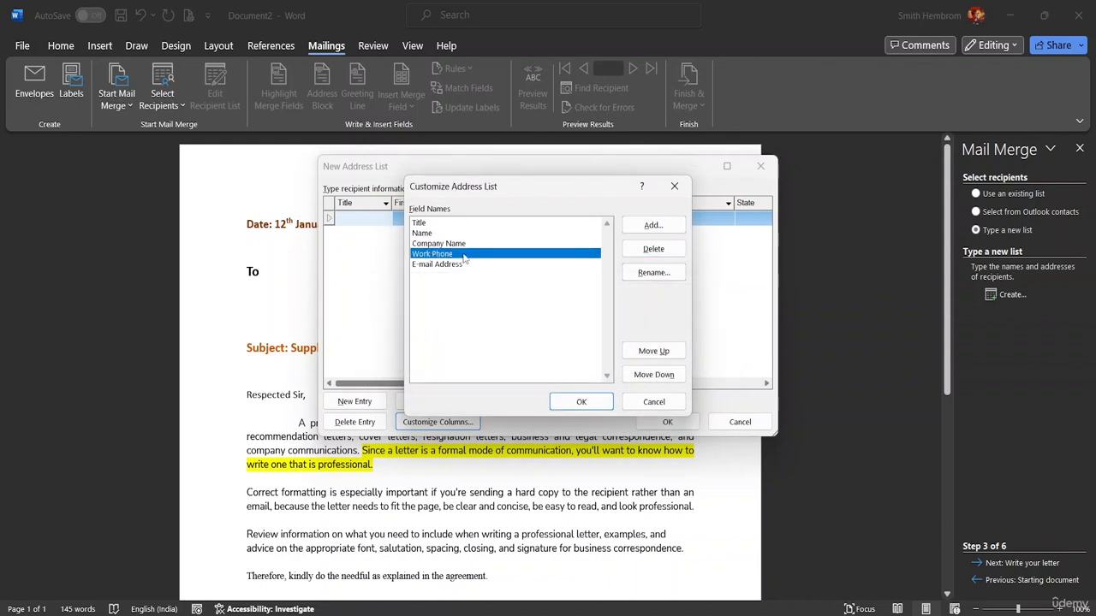
click(584, 404)
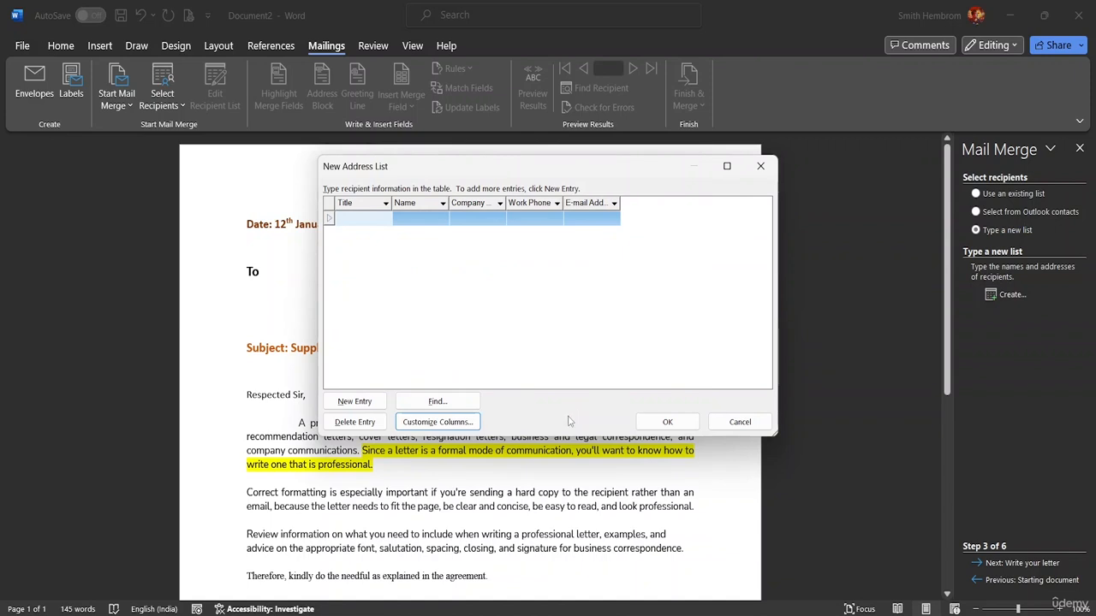
click(456, 423)
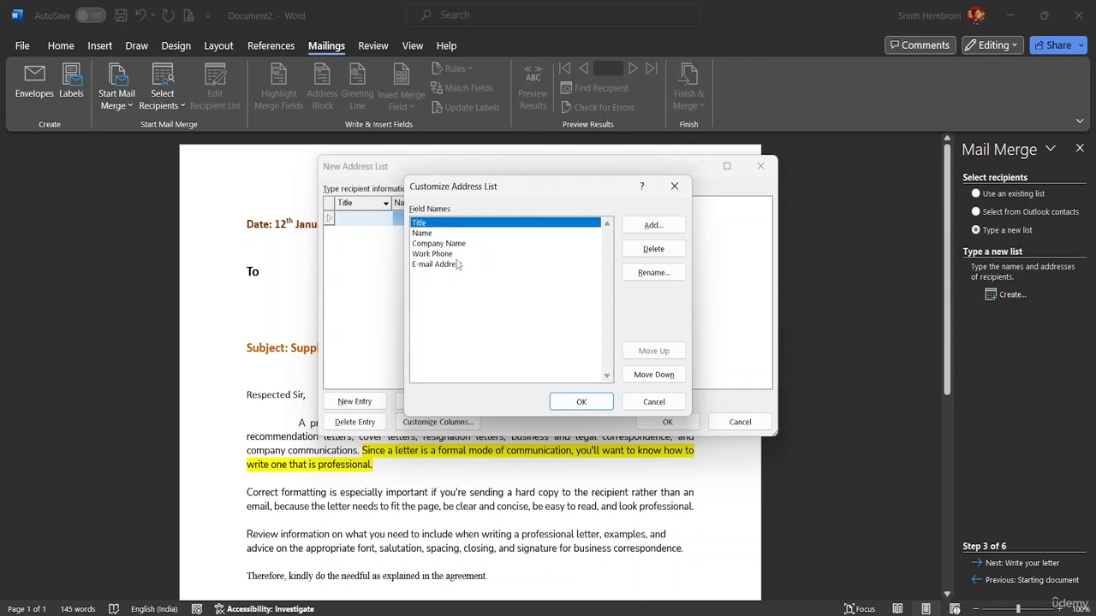
click(351, 222)
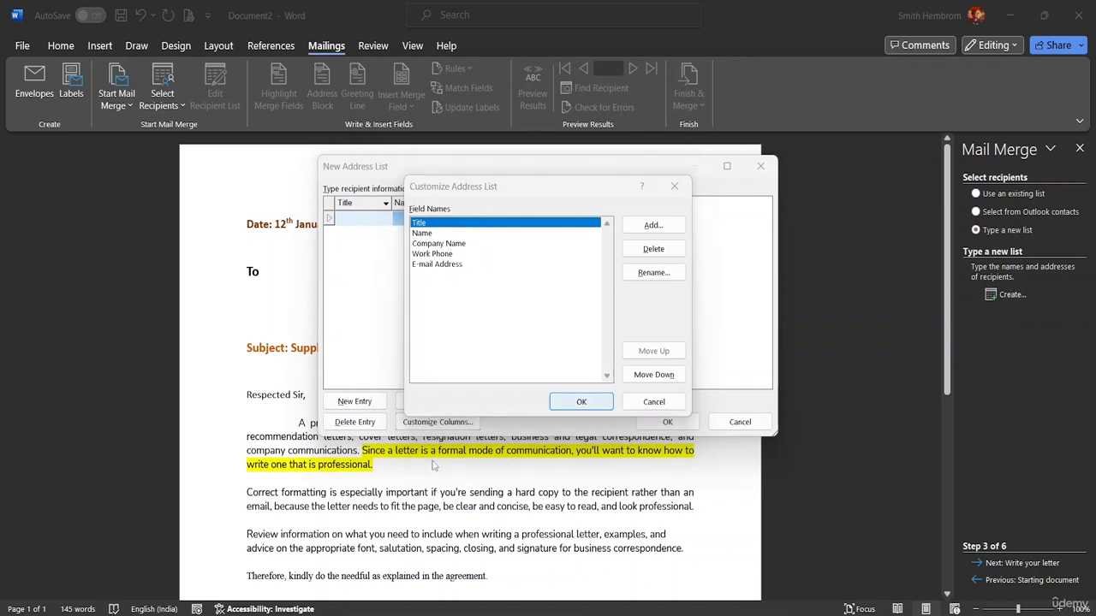
click(584, 403)
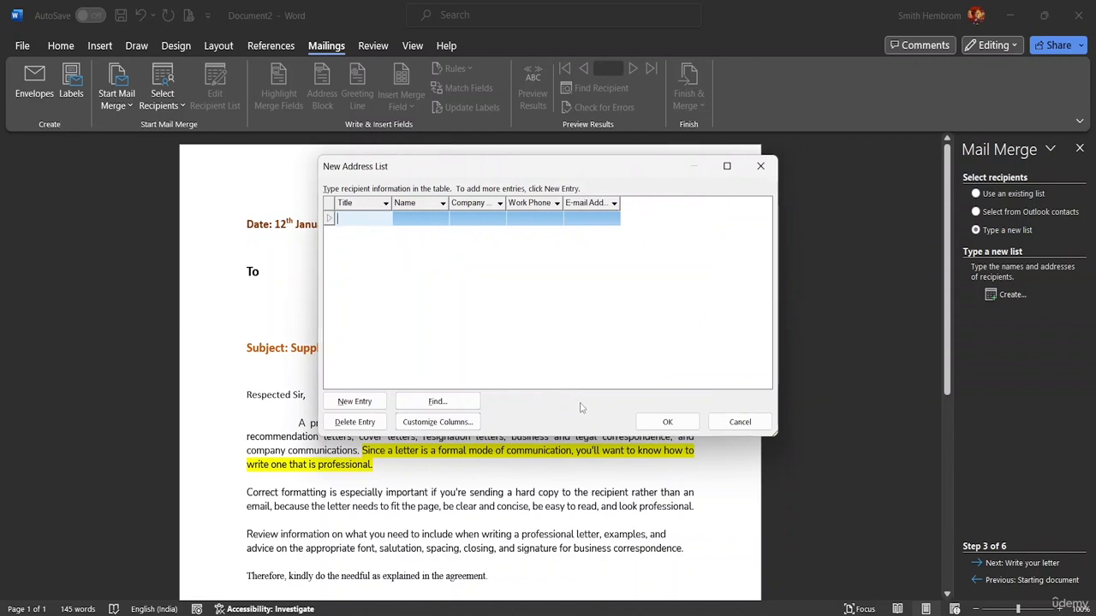
click(433, 423)
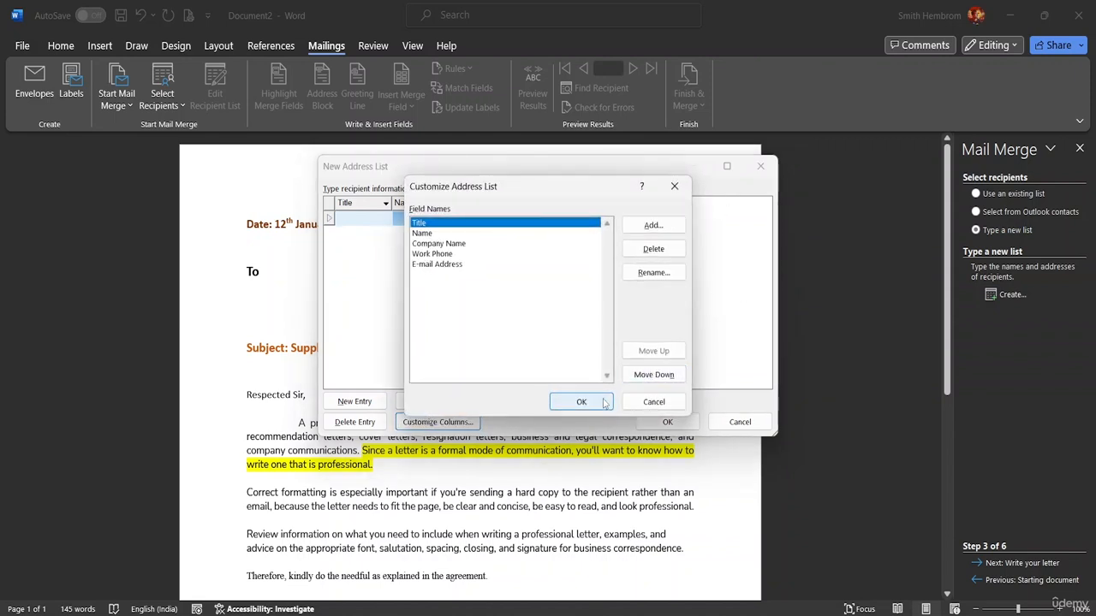
click(653, 226)
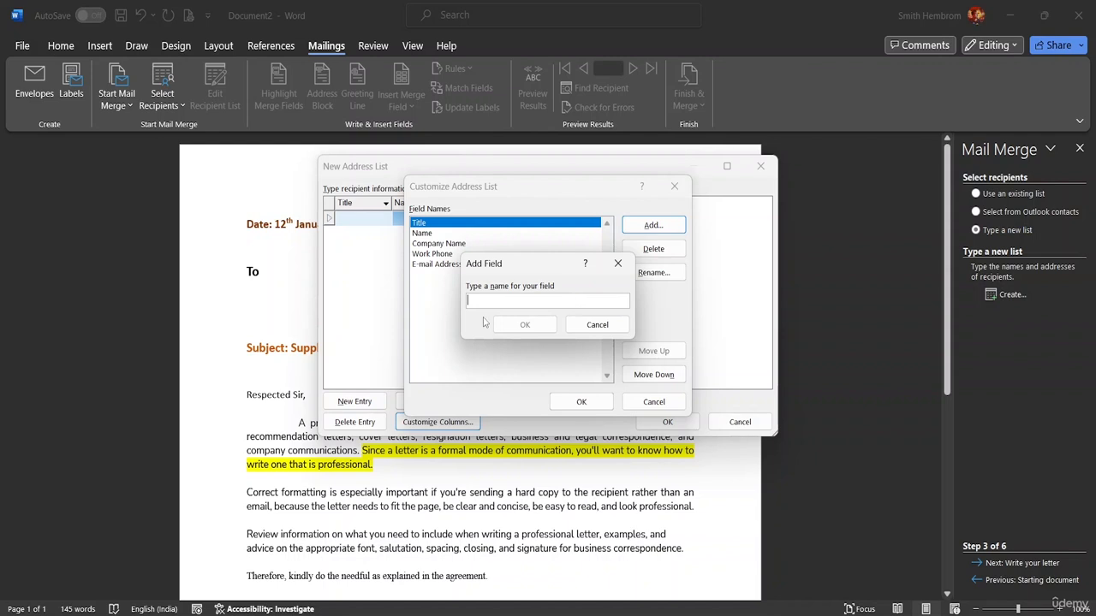
click(604, 329)
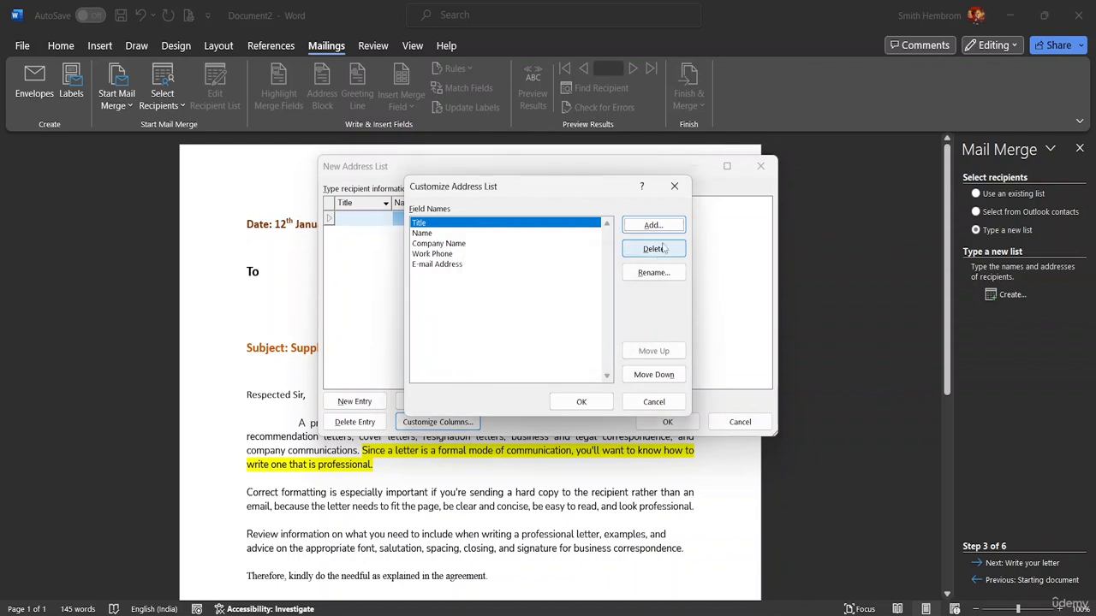
click(579, 400)
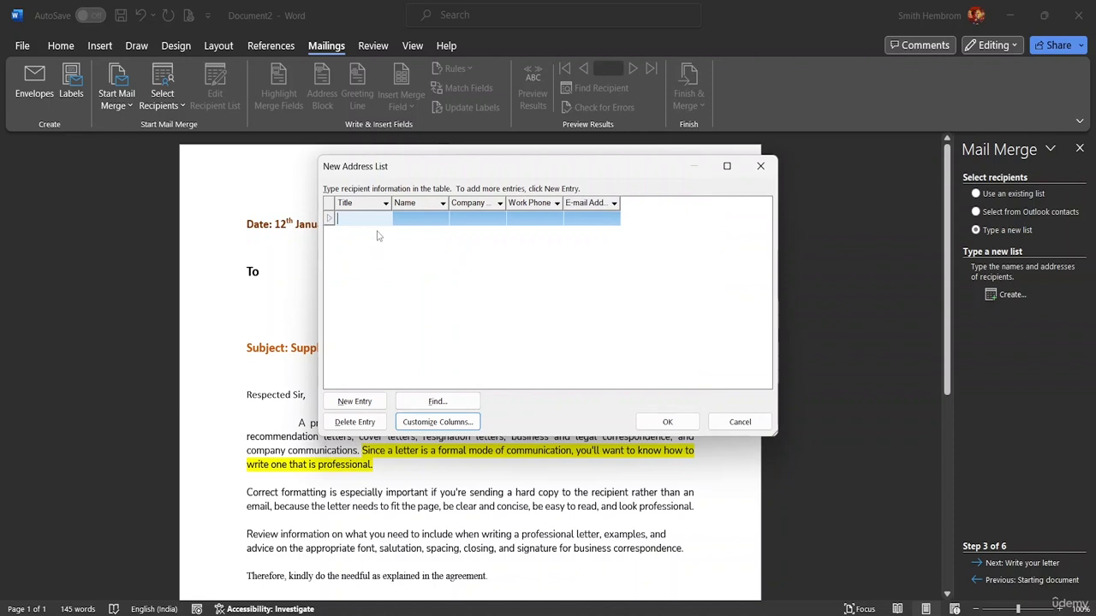
Fill the first recipient row with title Mr., the recipient's name and company BSB Group.
text(Mr.)
click(422, 217)
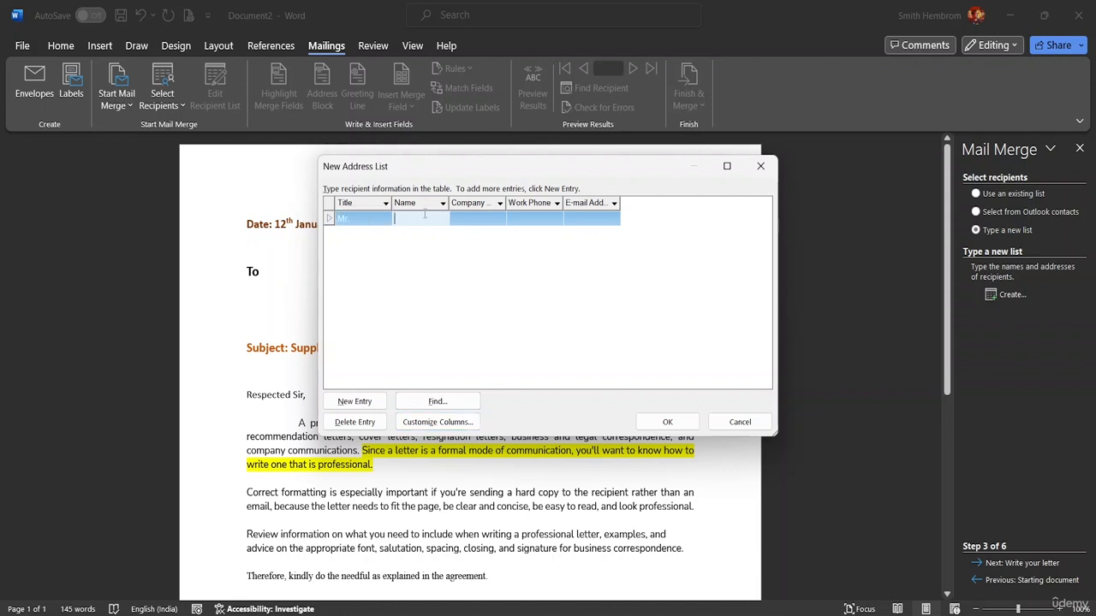
text(Adam)
click(469, 219)
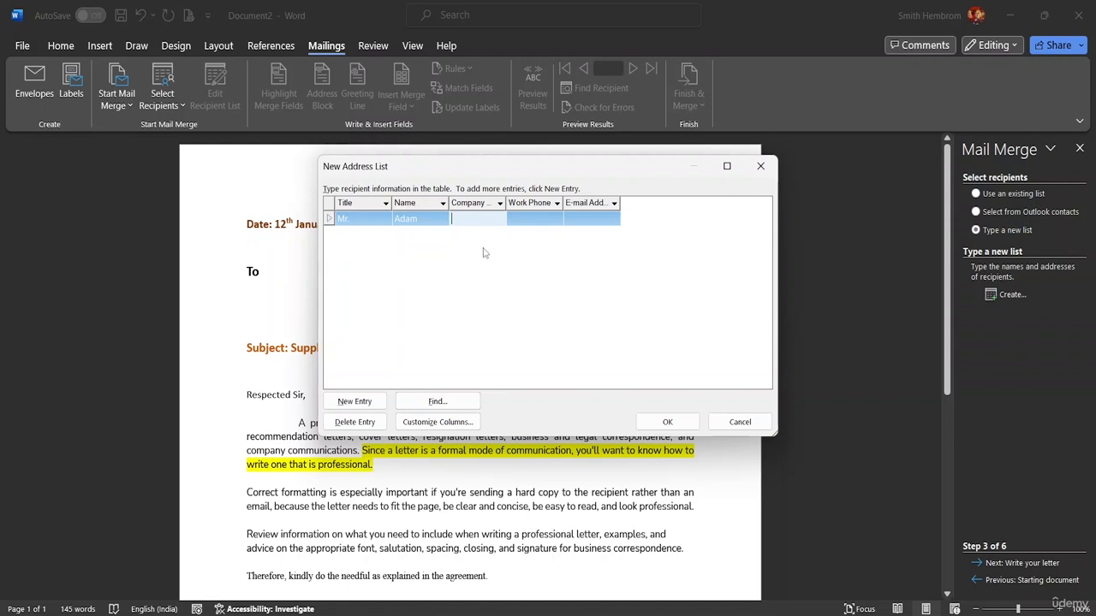
text(BSB Group)
Remove the Work Phone field and its data from the address list columns.
click(539, 219)
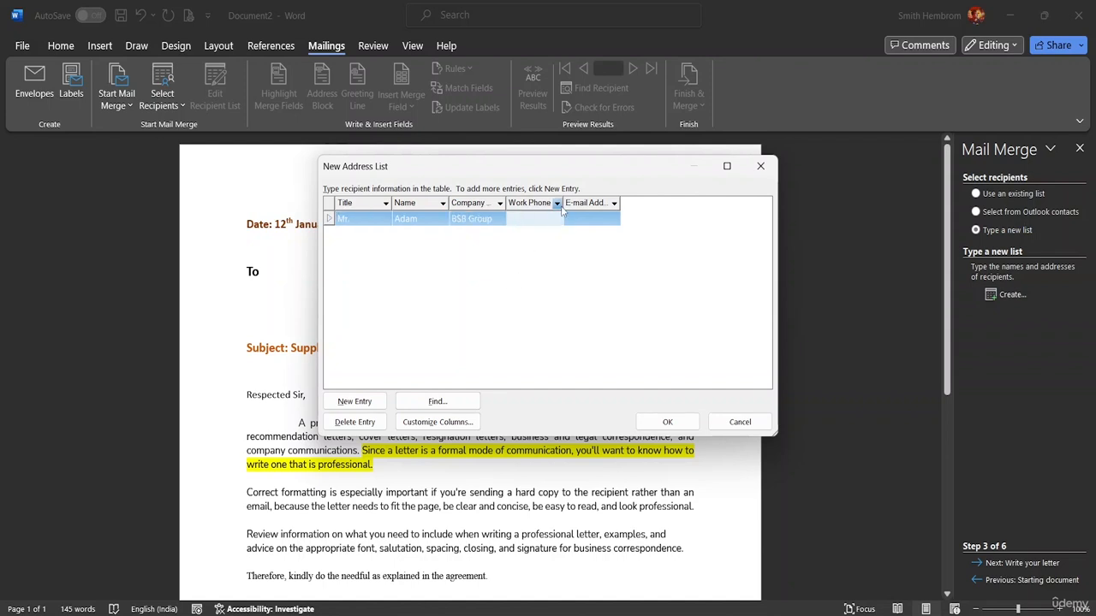
click(423, 428)
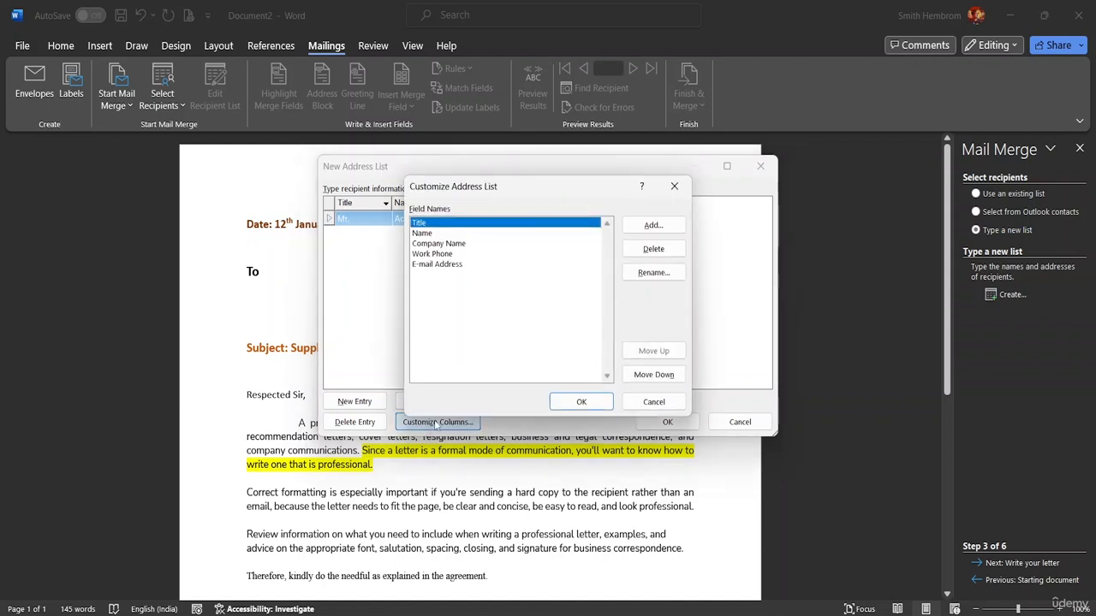
click(476, 254)
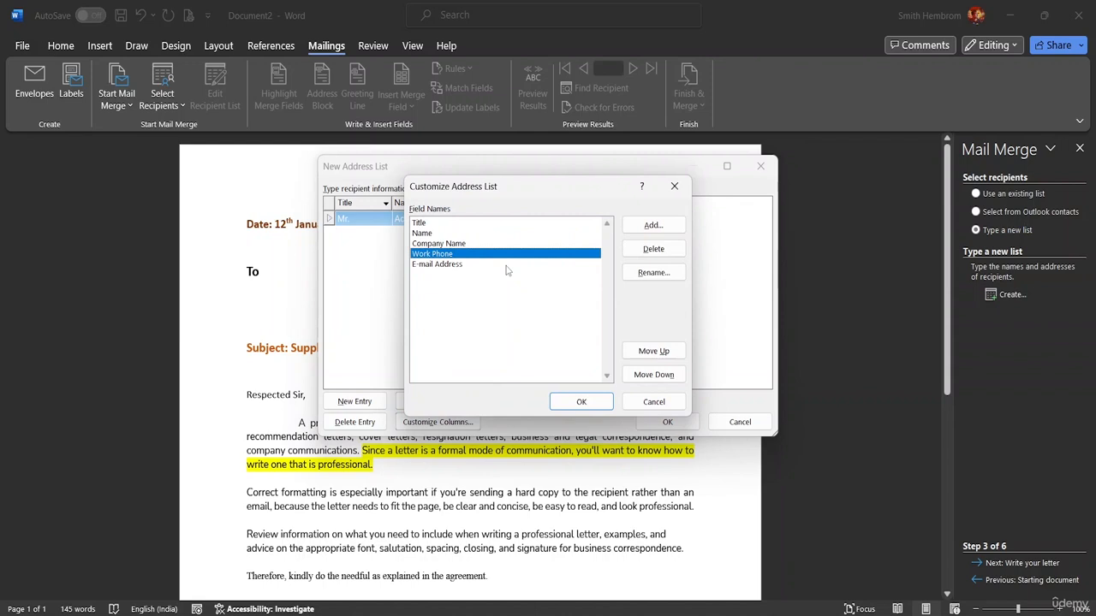
click(654, 249)
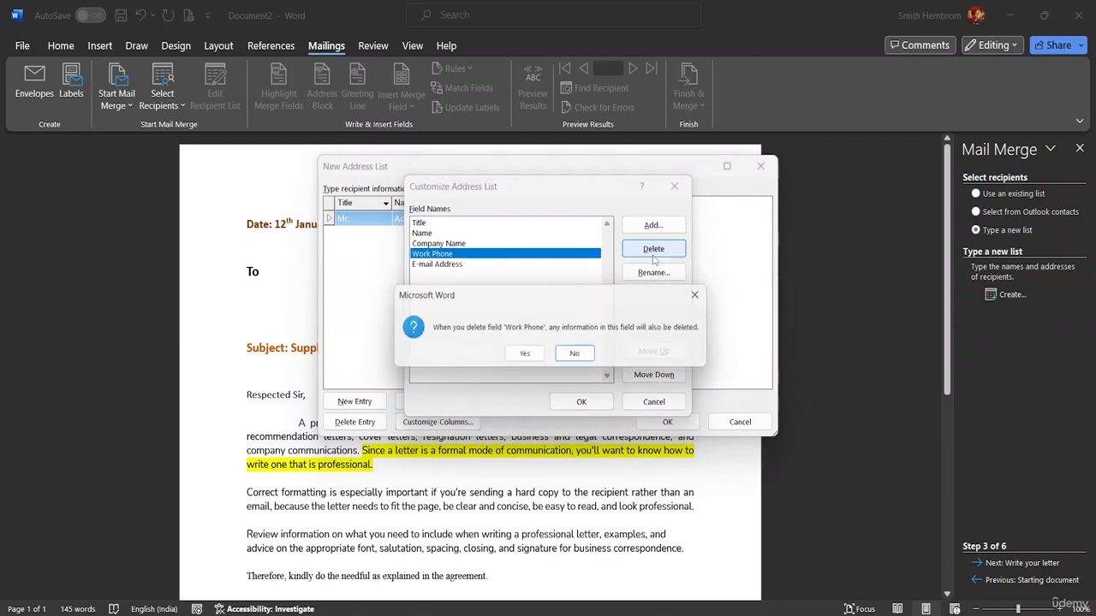
click(536, 361)
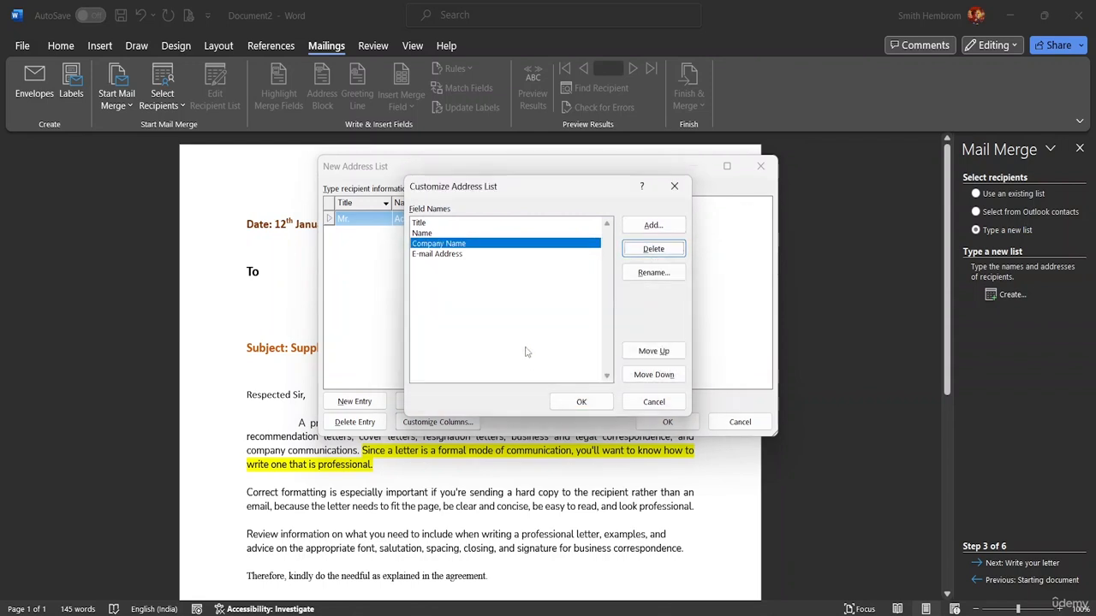
Add a new Designation field and move it up above Company Name.
click(652, 226)
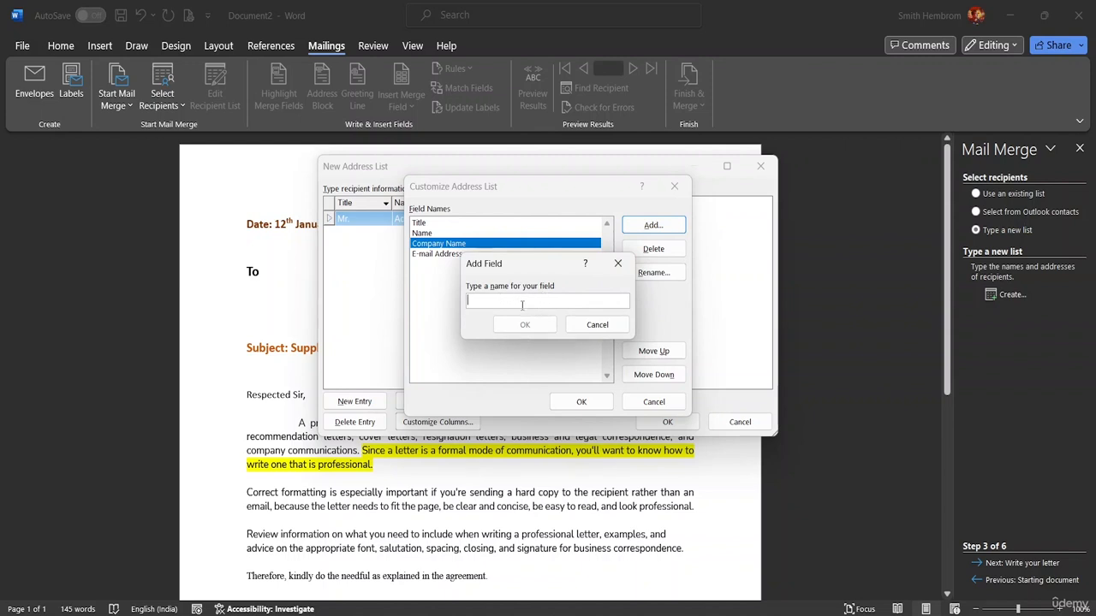
text(Designation)
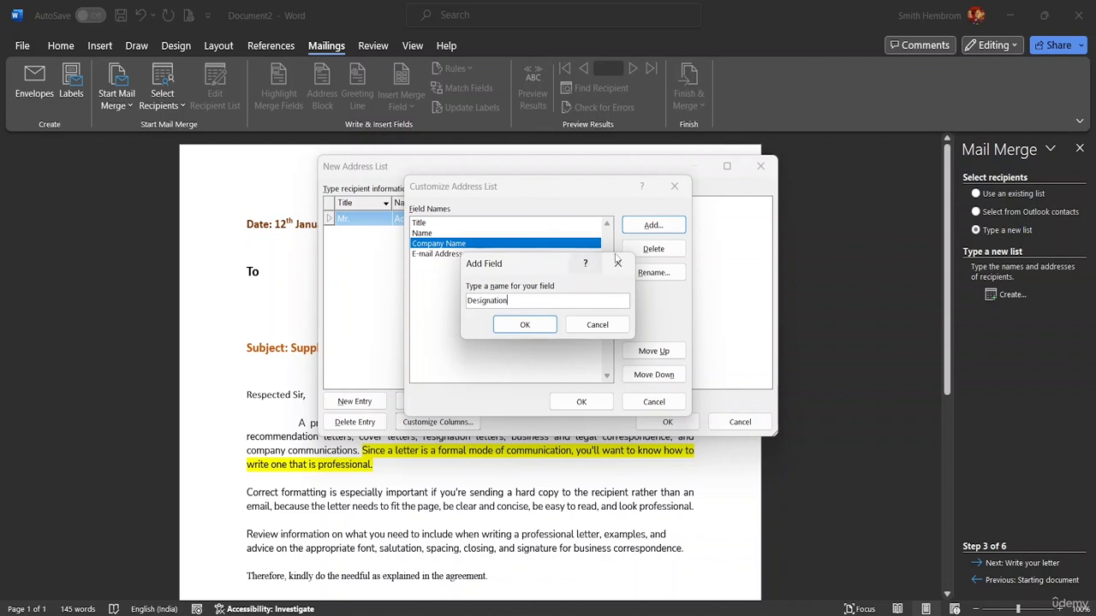
click(525, 324)
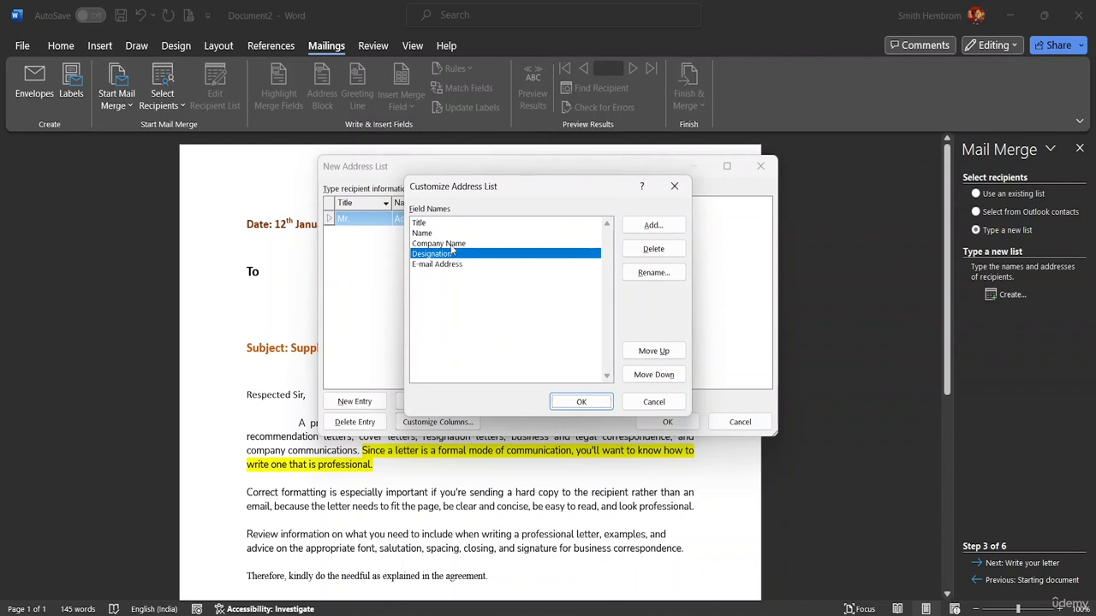
click(656, 352)
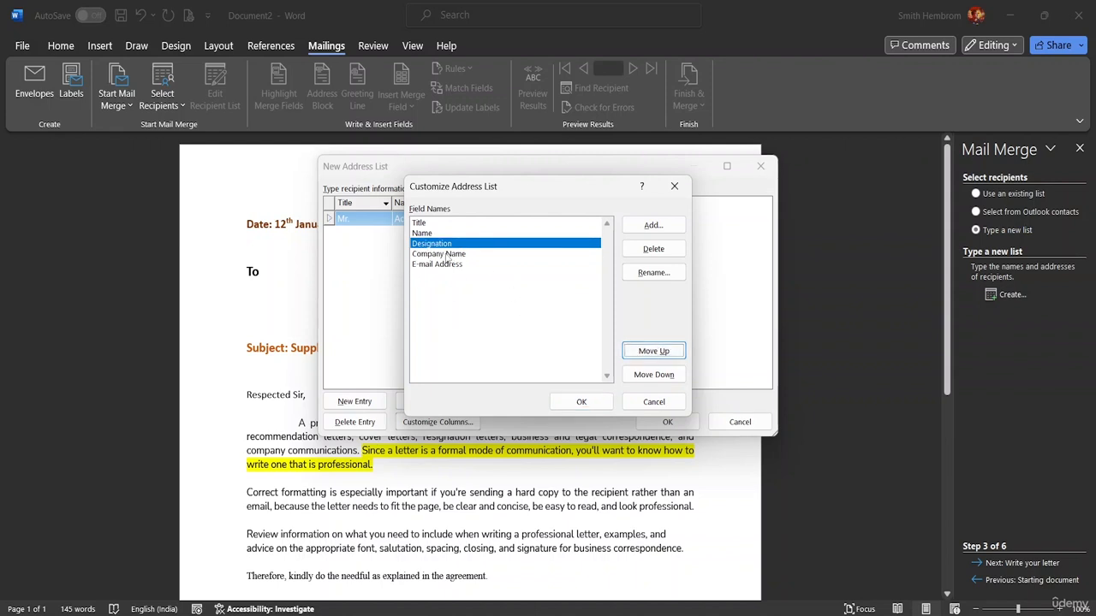
Enter Operation Manager as the first recipient's designation and widen the Designation column.
click(579, 402)
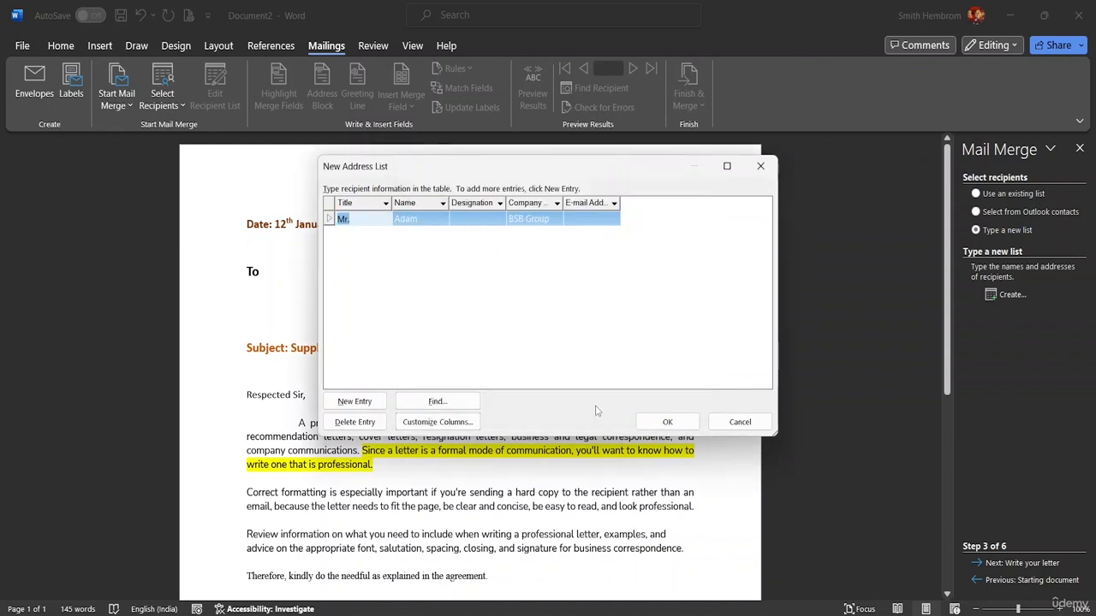
click(470, 220)
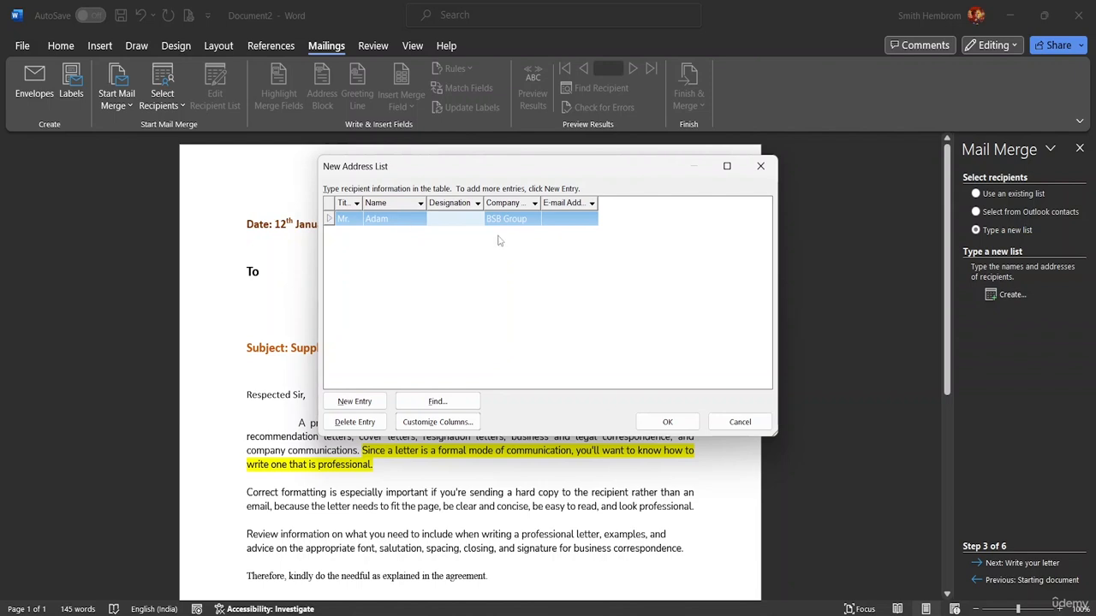
click(436, 218)
text(Operatioo)
text( Man)
text(ager)
drag(483, 211, 511, 211)
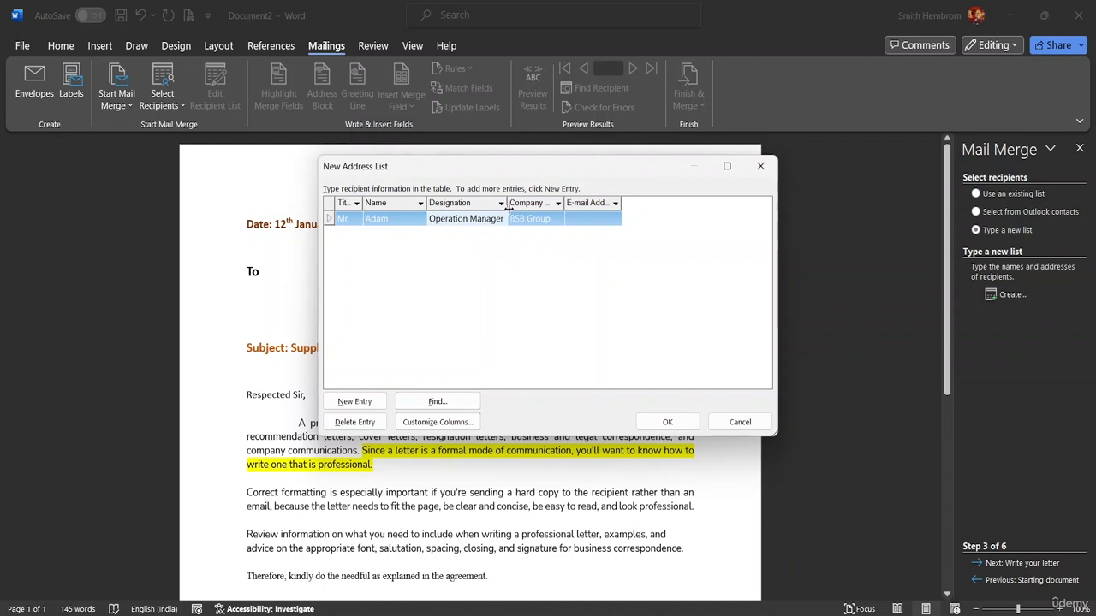
Enter the first recipient's e-mail address and widen the E-mail Address column.
click(579, 219)
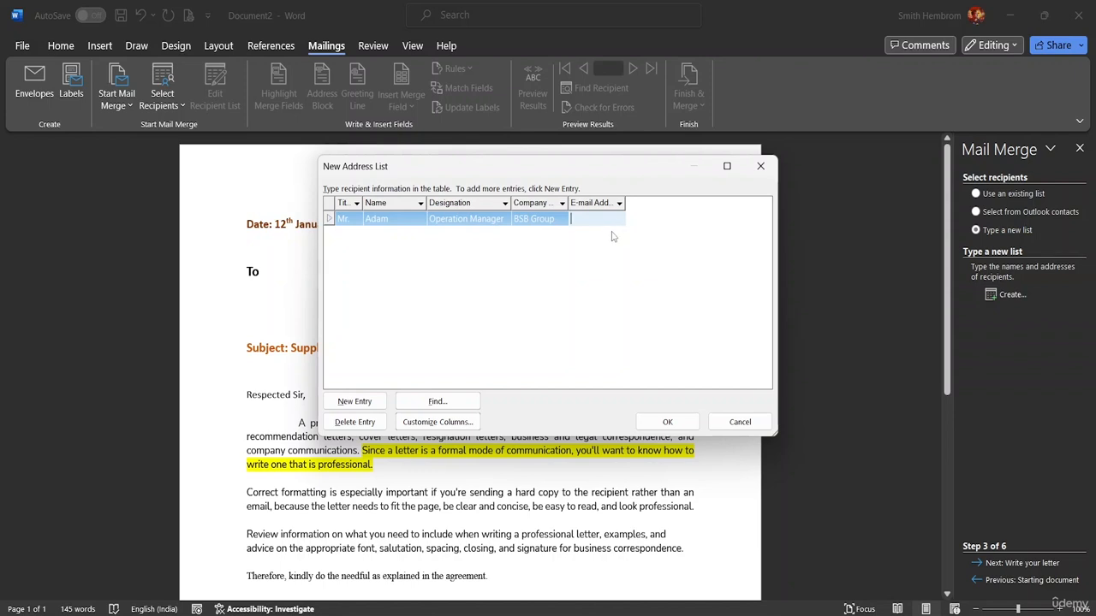
drag(623, 204, 690, 202)
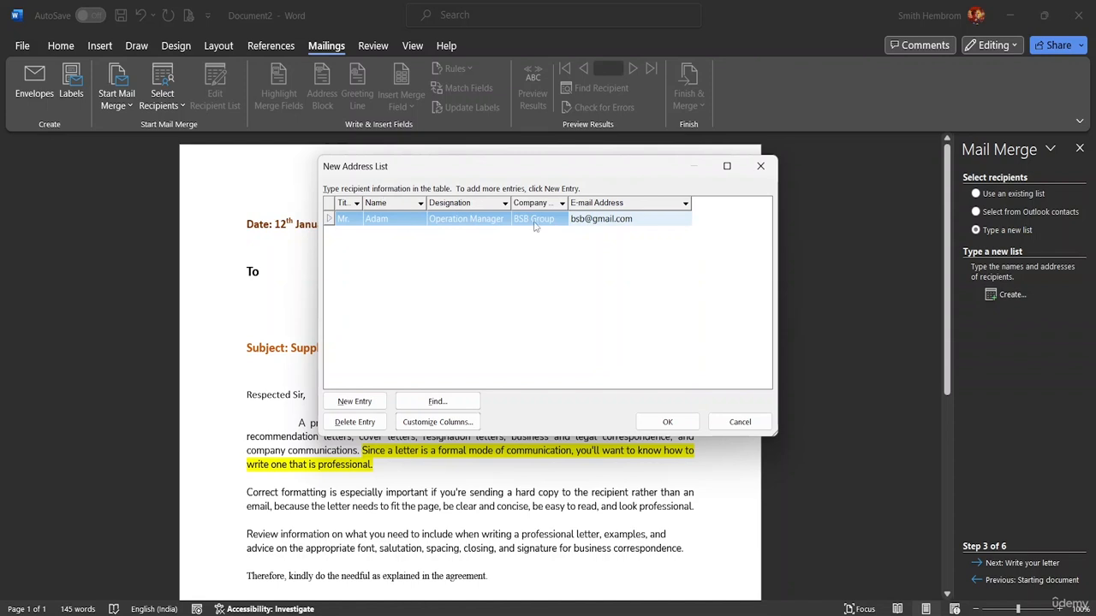
Add a second recipient: Mr., the recipient's name, CEO at TTR Foundation, plus an e-mail address.
click(356, 402)
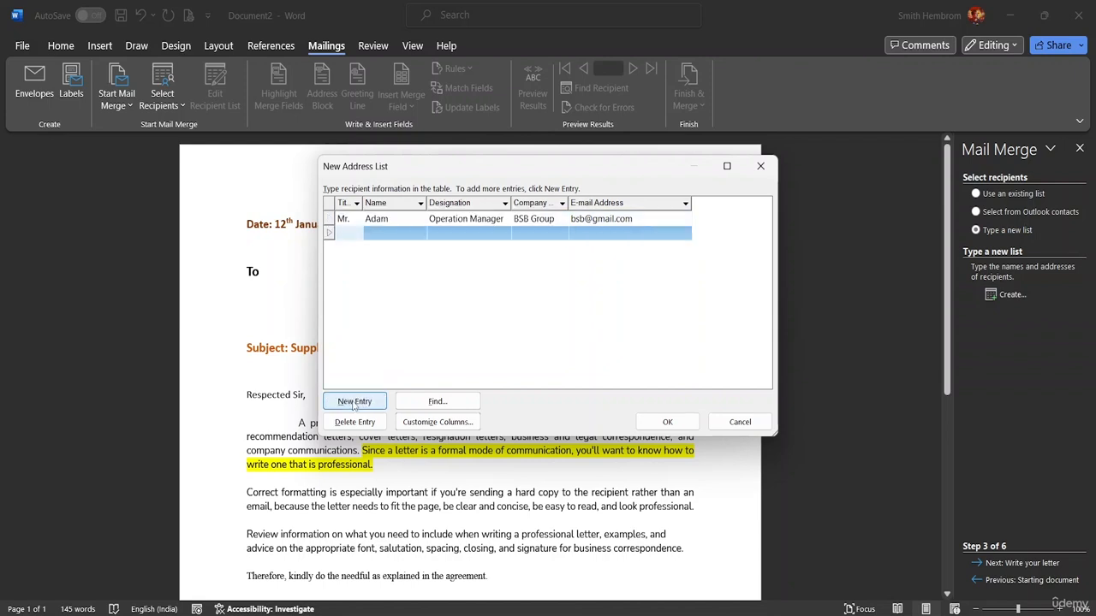
text(Mr.)
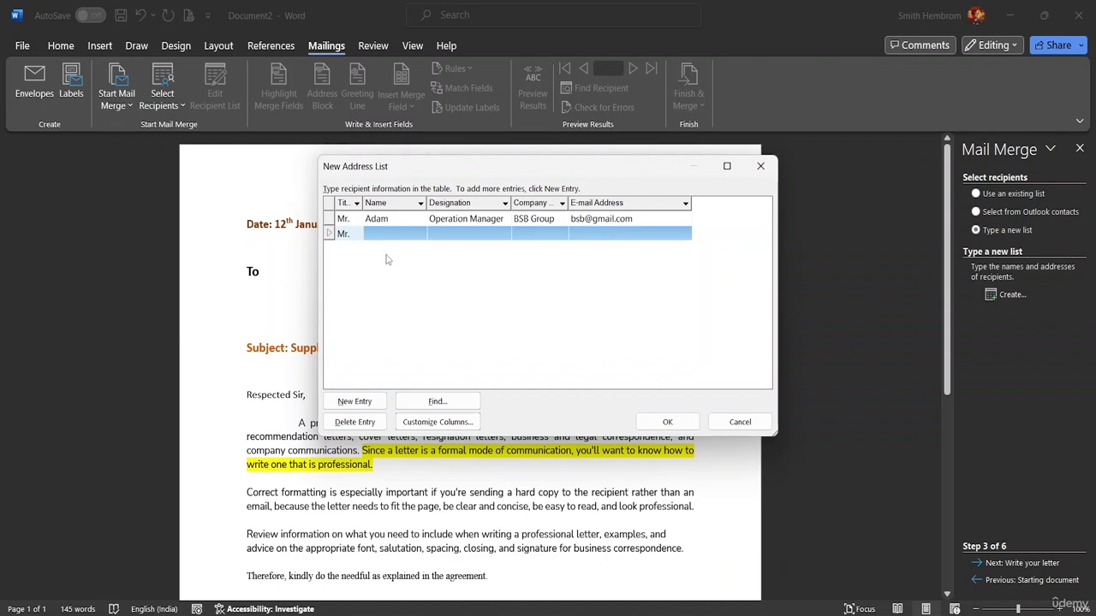
click(373, 231)
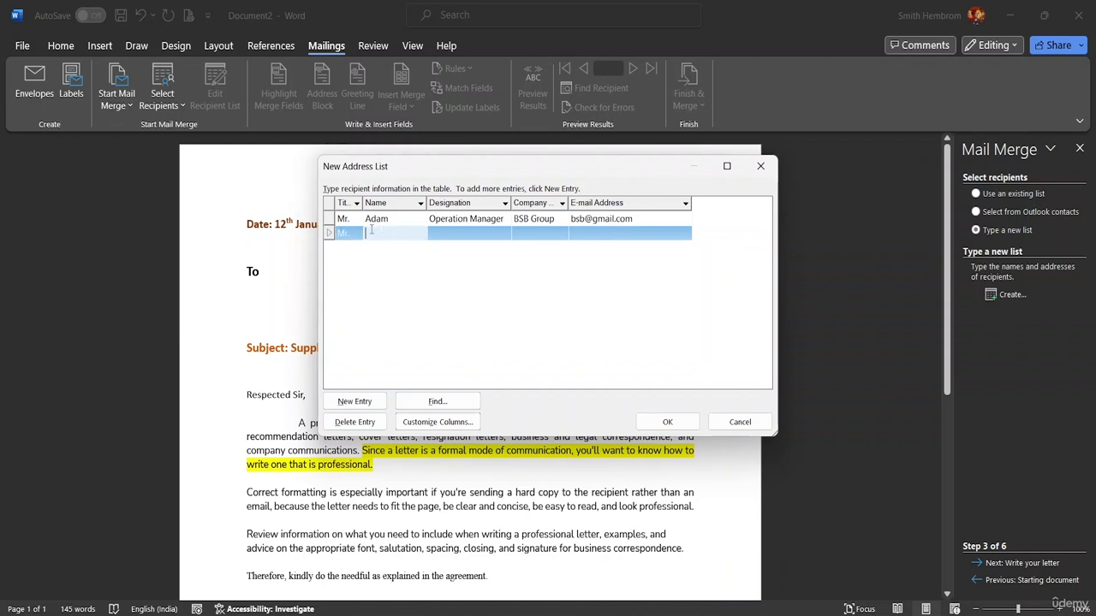
text(Ricky)
click(441, 231)
text(C)
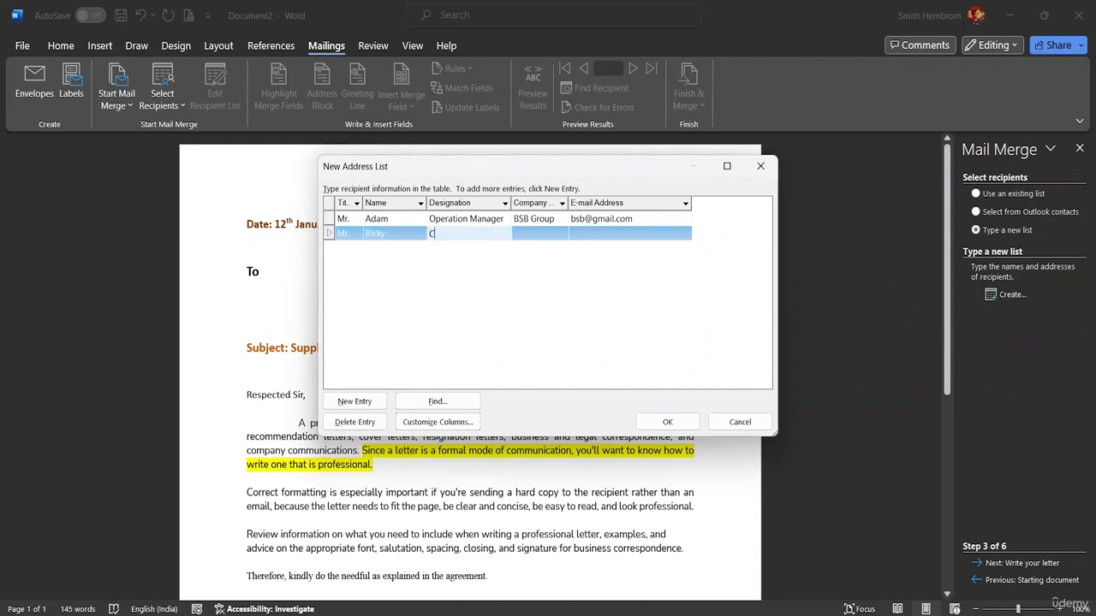
text(EO)
click(528, 231)
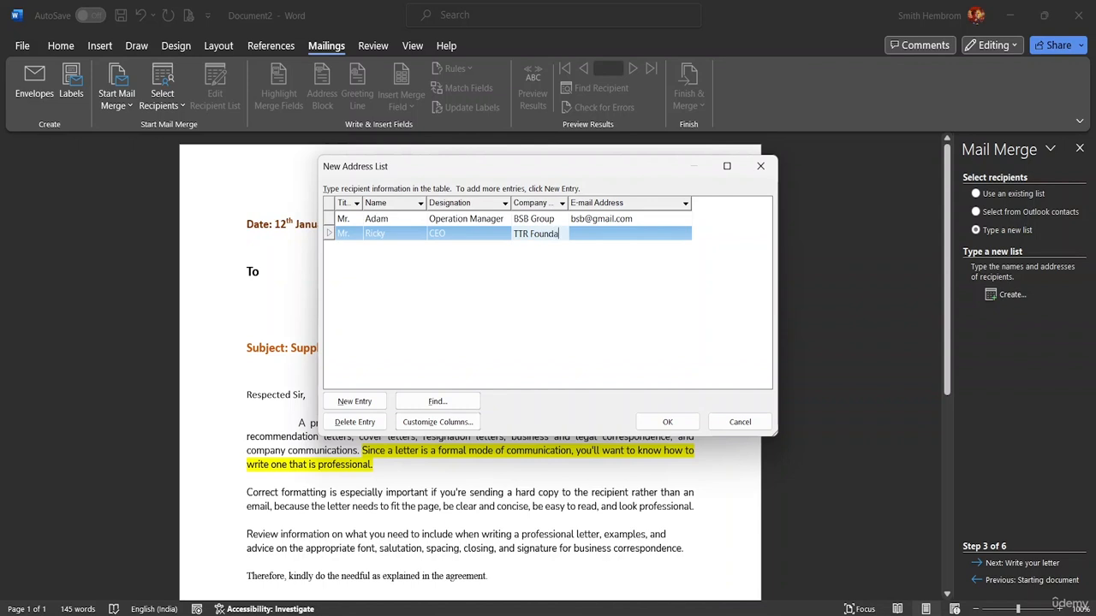
text(on)
drag(566, 203, 590, 203)
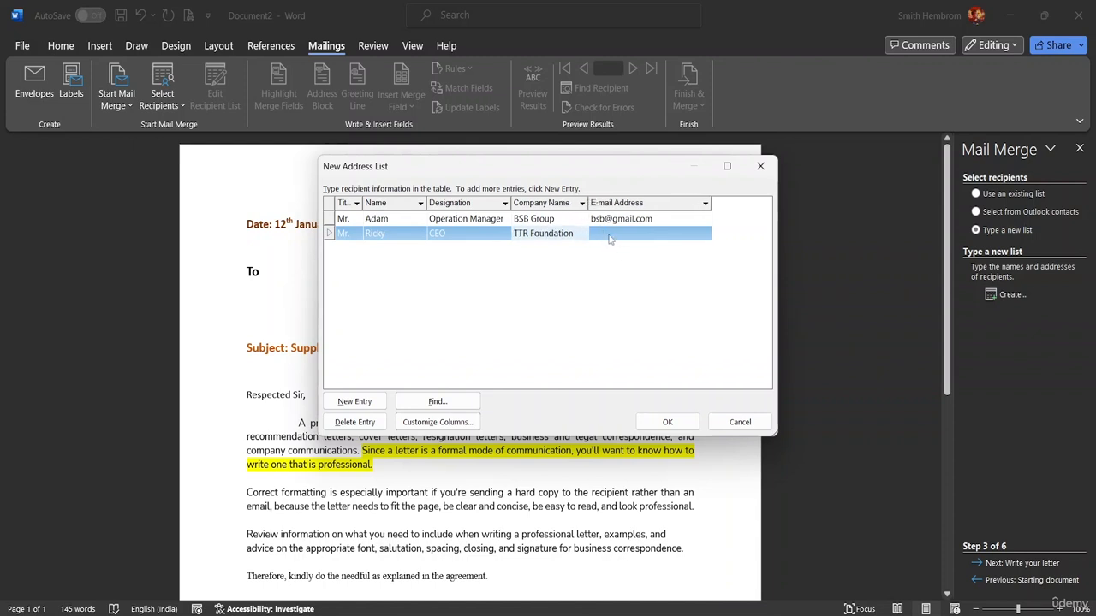
click(606, 233)
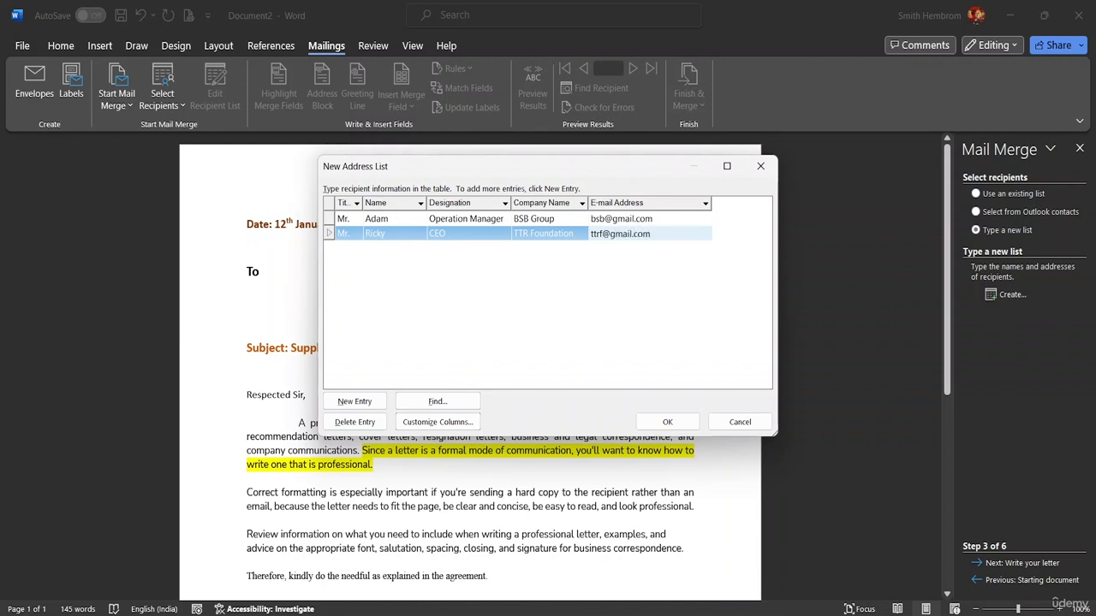
click(368, 401)
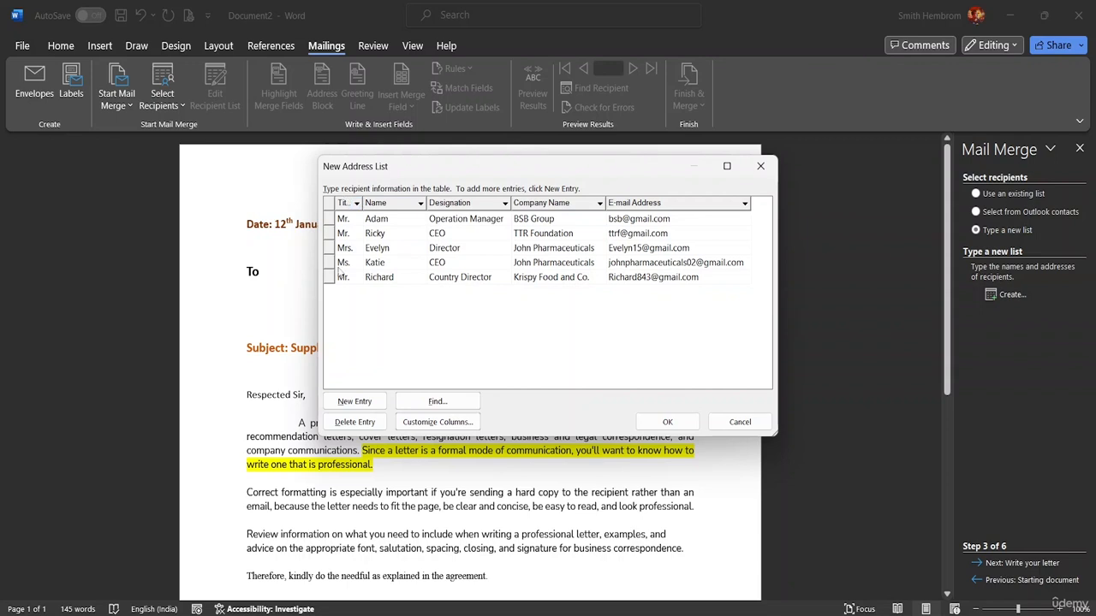
Delete the empty extra entry so only the five recipients remain.
click(356, 403)
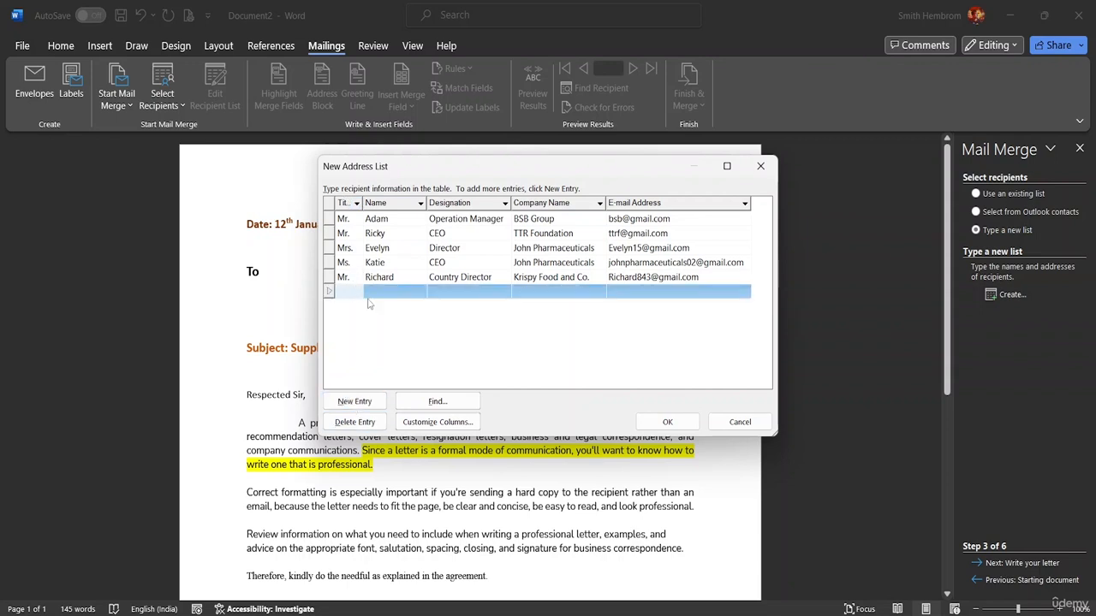
click(487, 291)
click(530, 295)
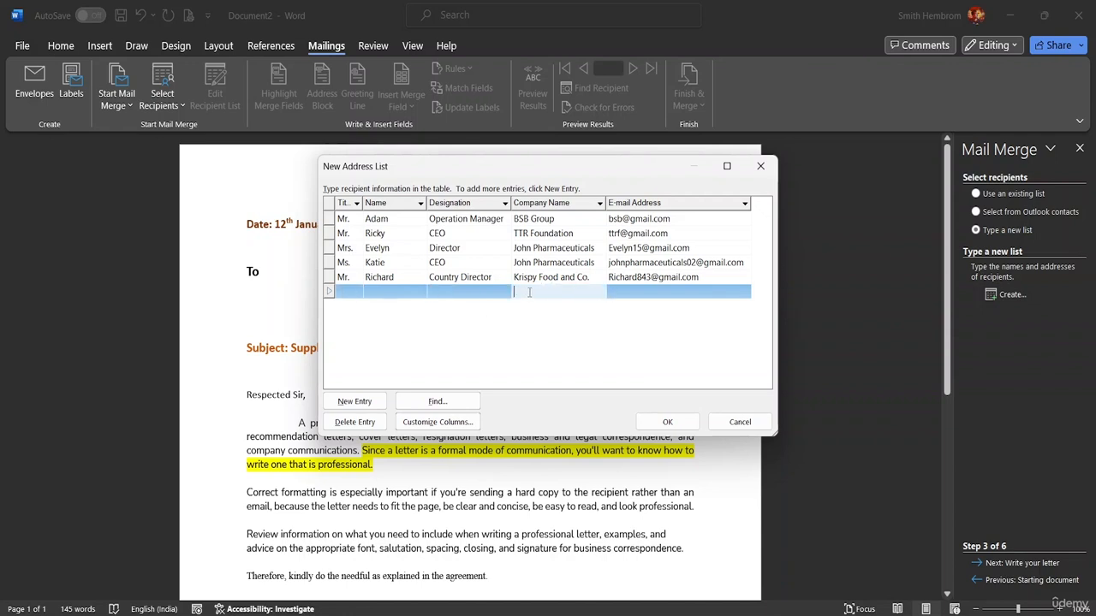
click(368, 424)
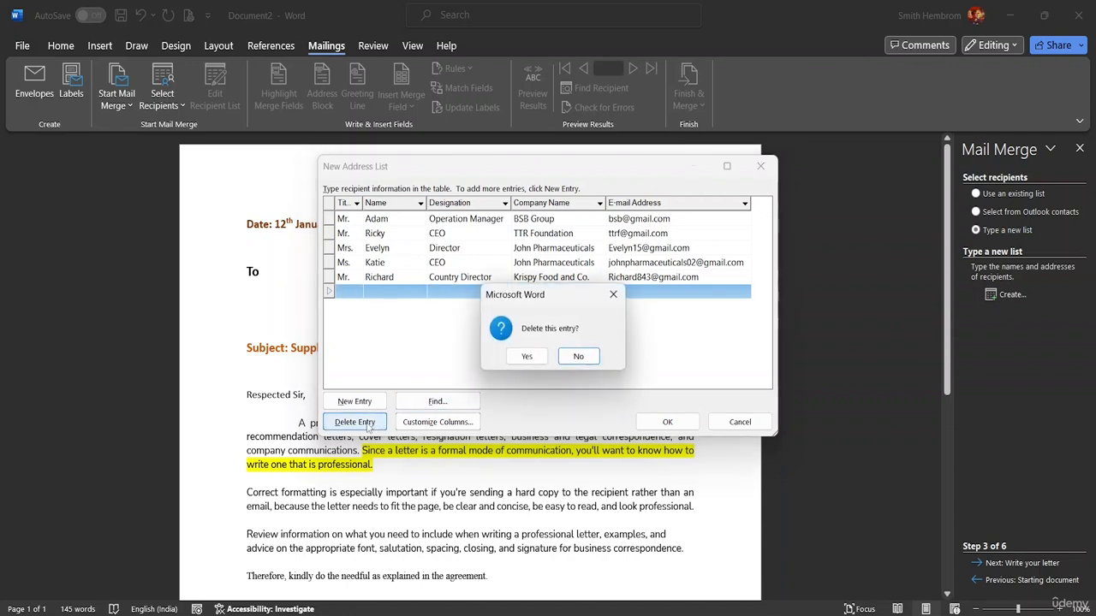
click(528, 357)
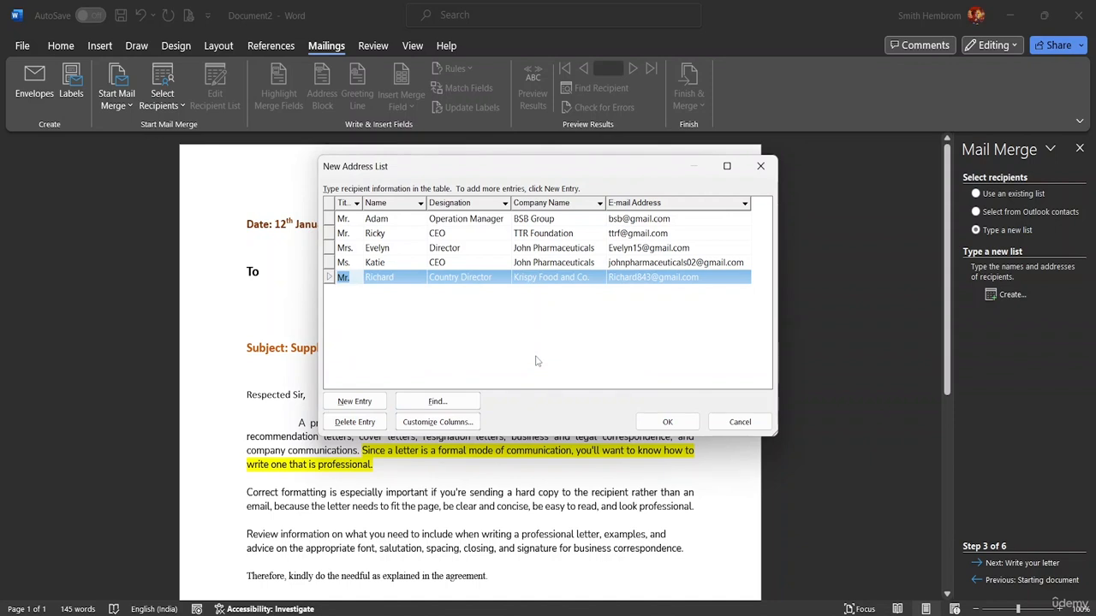
click(488, 355)
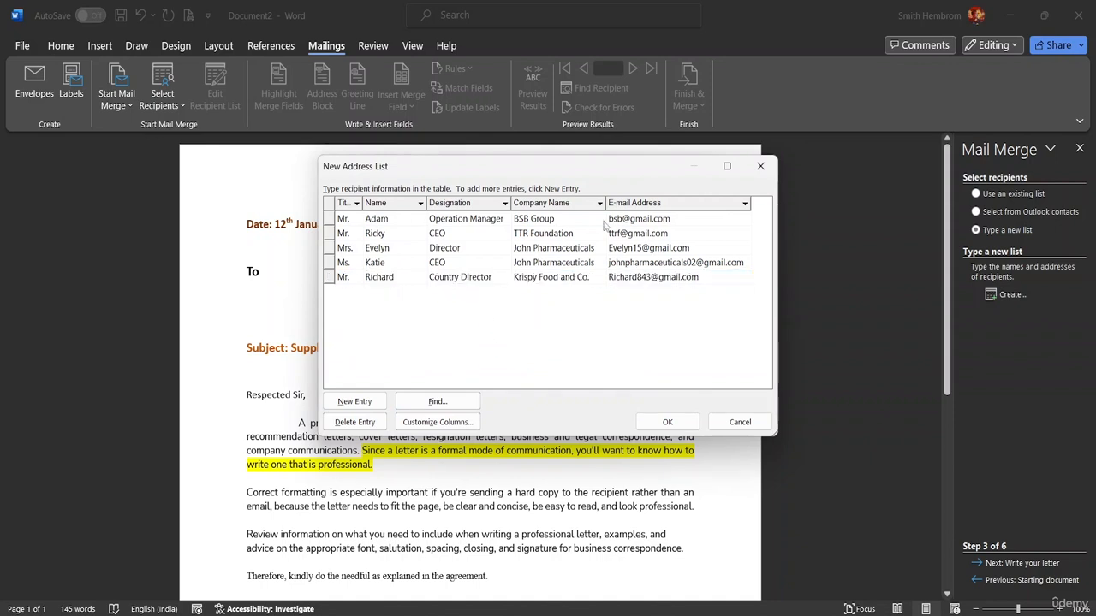
Check the Title sort/filter options and Customize Columns, closing both without changes.
click(356, 203)
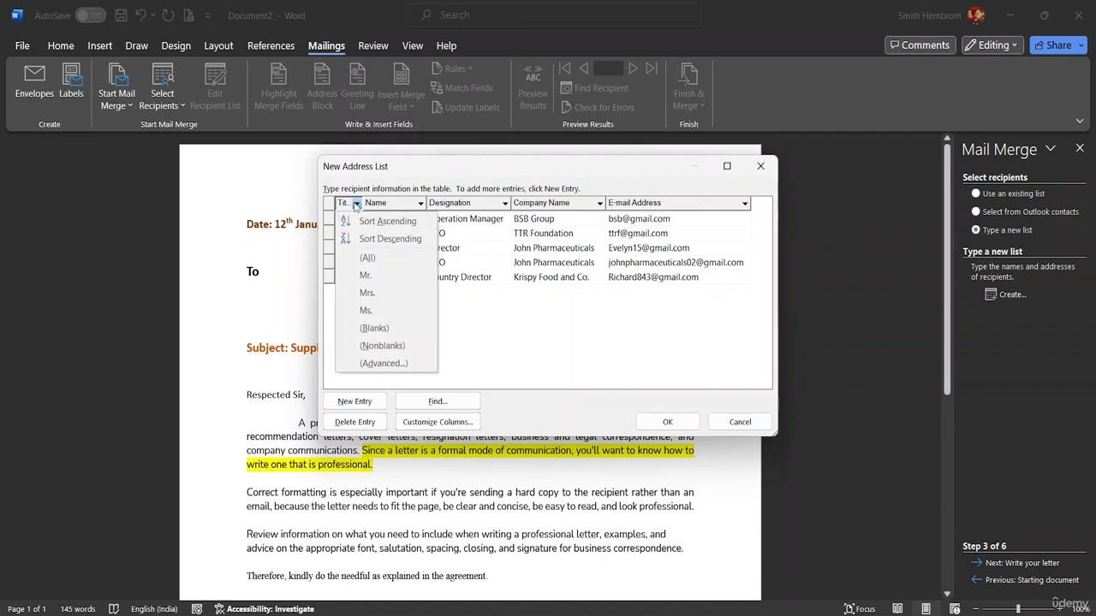
click(356, 204)
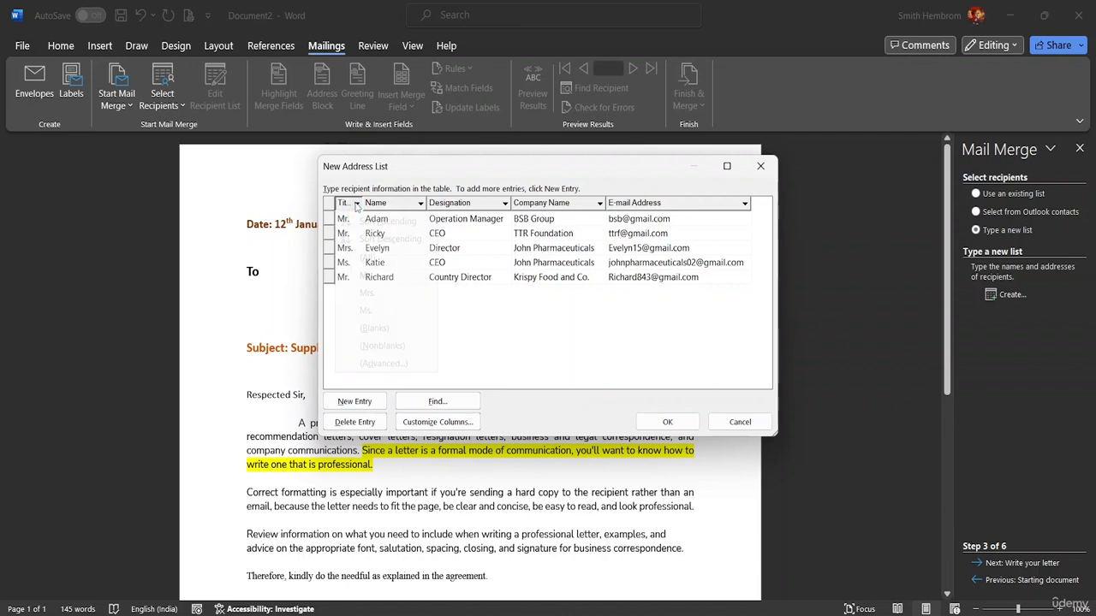
click(358, 205)
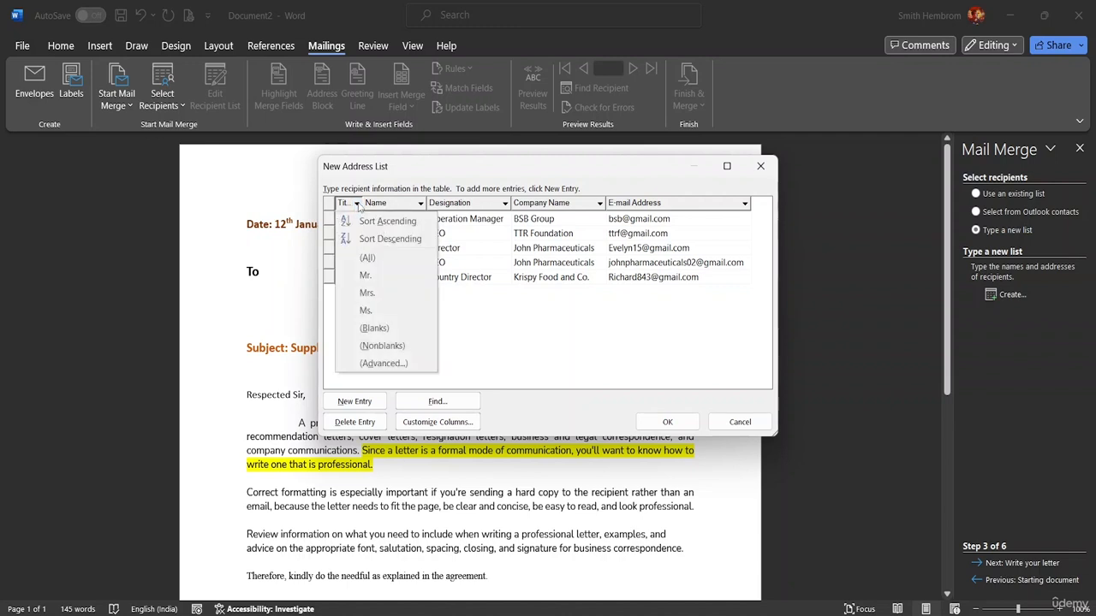
click(588, 368)
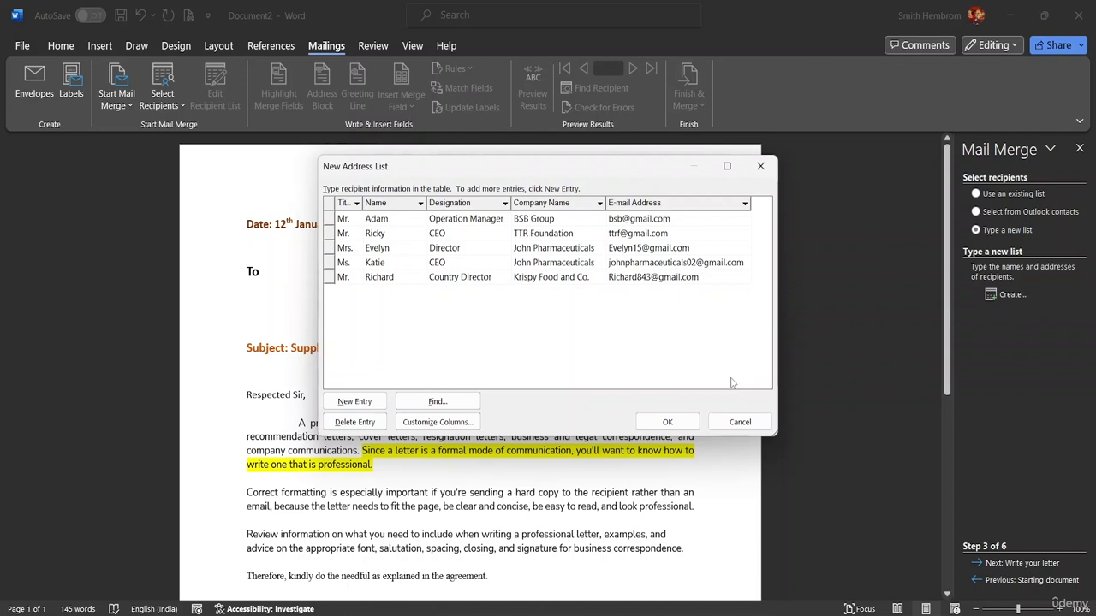
click(459, 426)
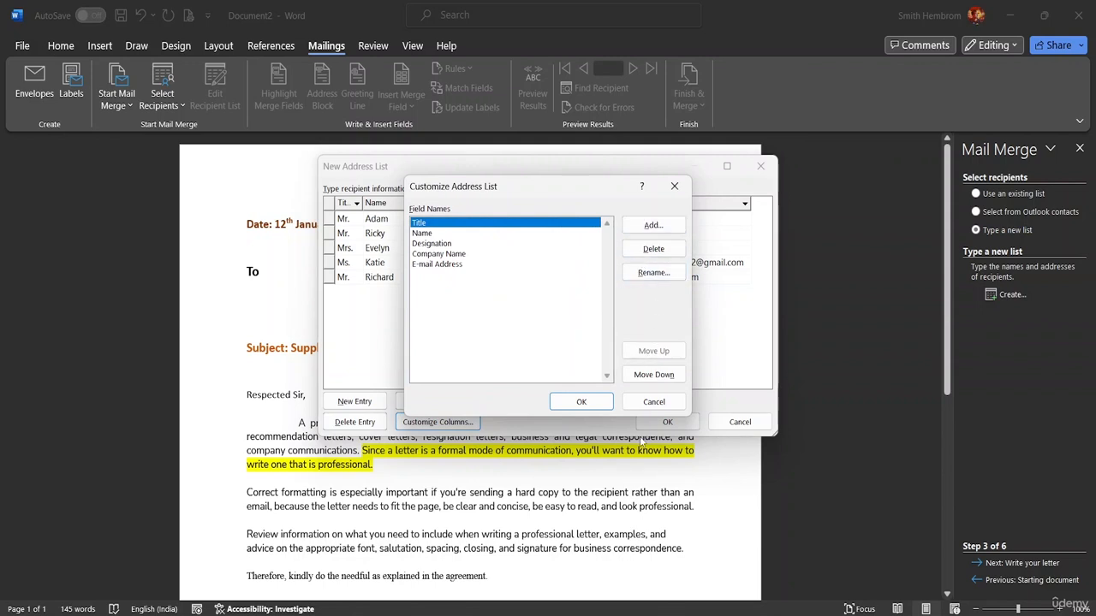
click(655, 403)
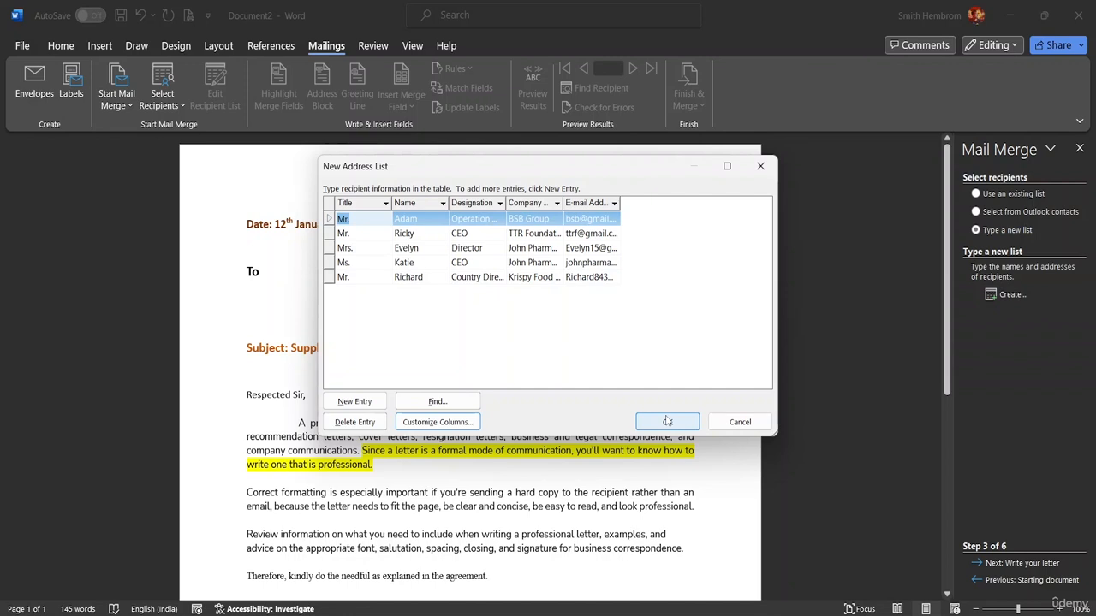
Save the recipient list as 'Mail Merge List' in the course resource folder.
click(667, 422)
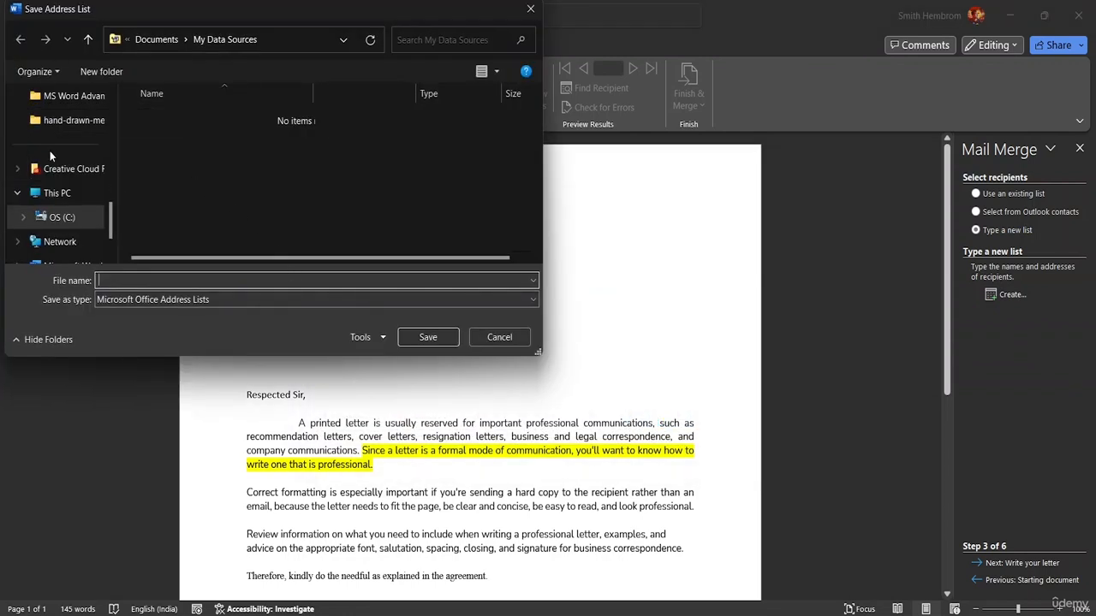
scroll(80, 163, up, 1)
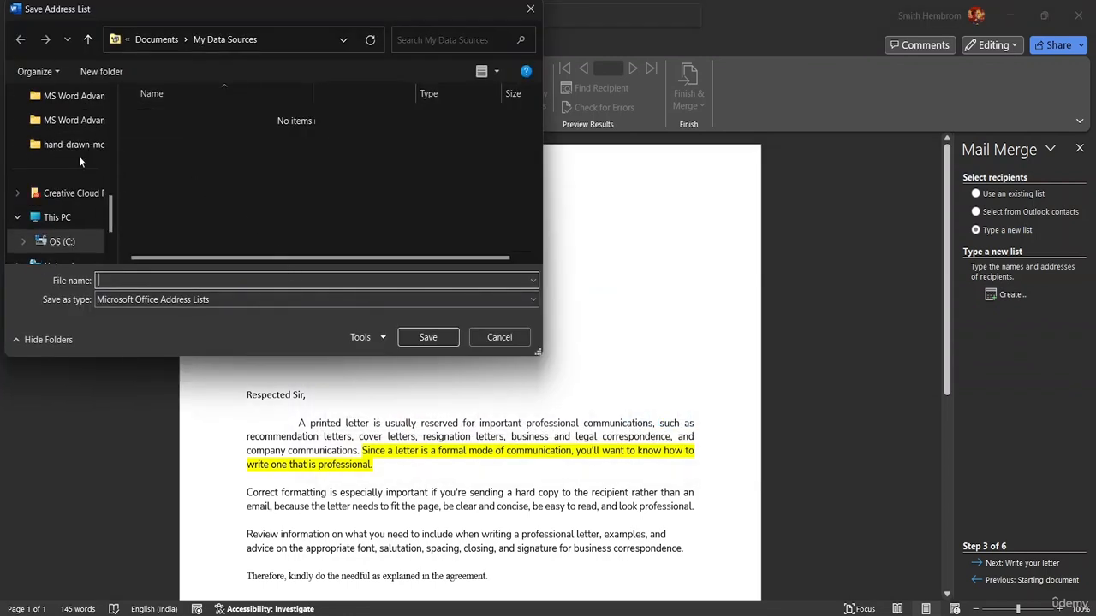
click(68, 97)
click(120, 281)
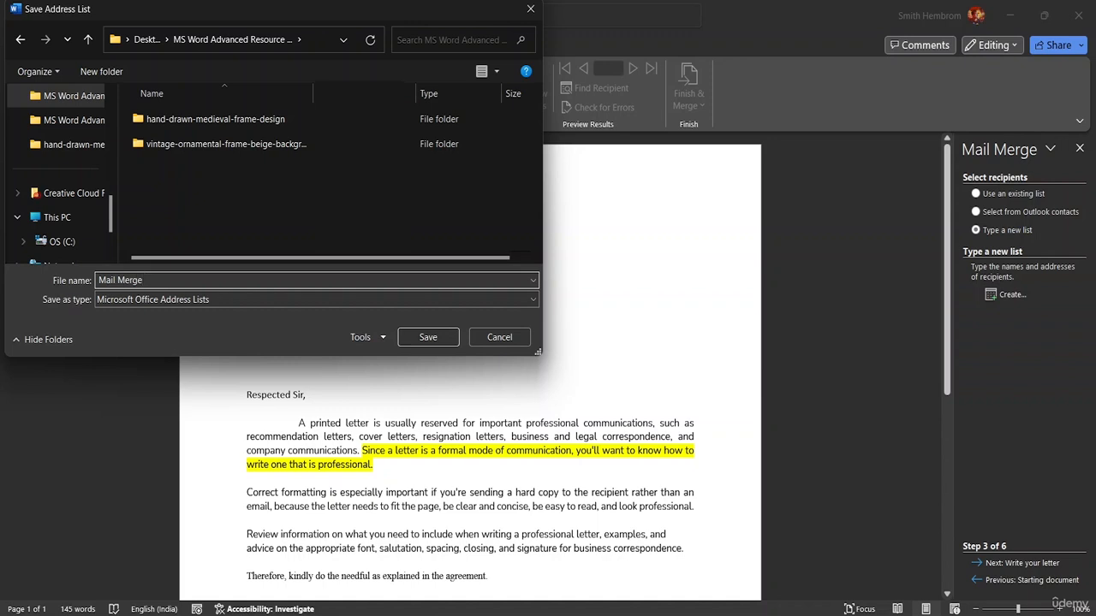
text(Mail Merge LOS)
click(434, 337)
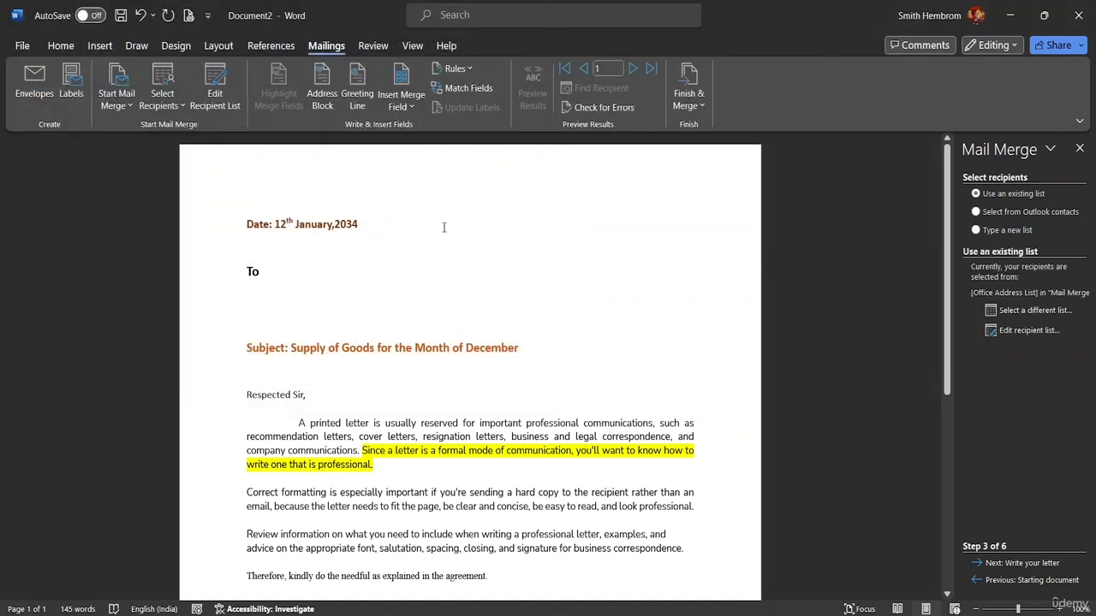
click(163, 109)
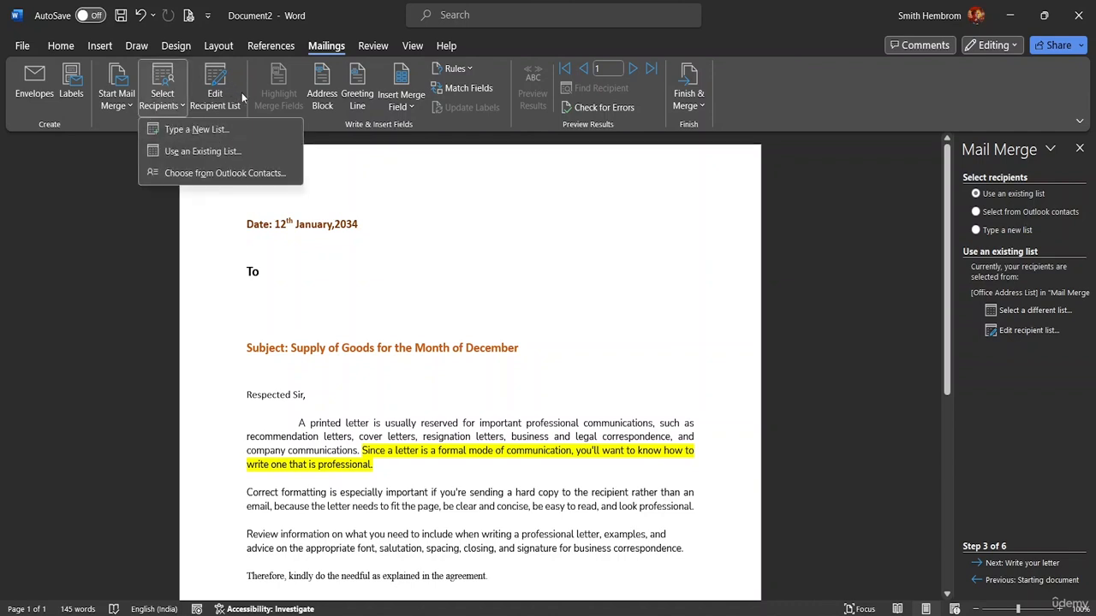
click(216, 94)
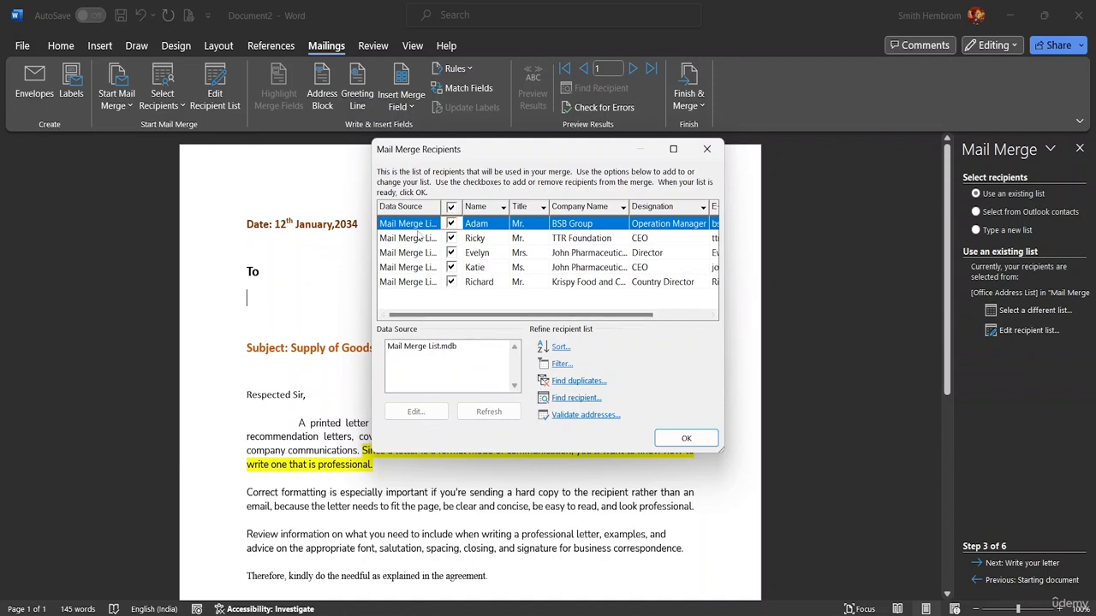
drag(574, 316, 532, 315)
click(581, 239)
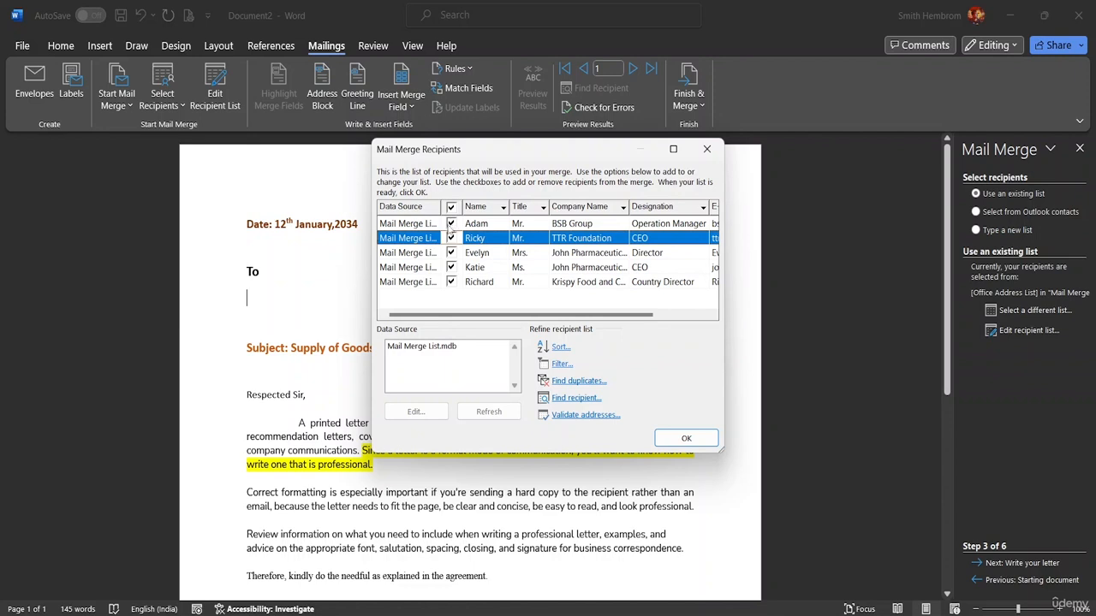
click(450, 226)
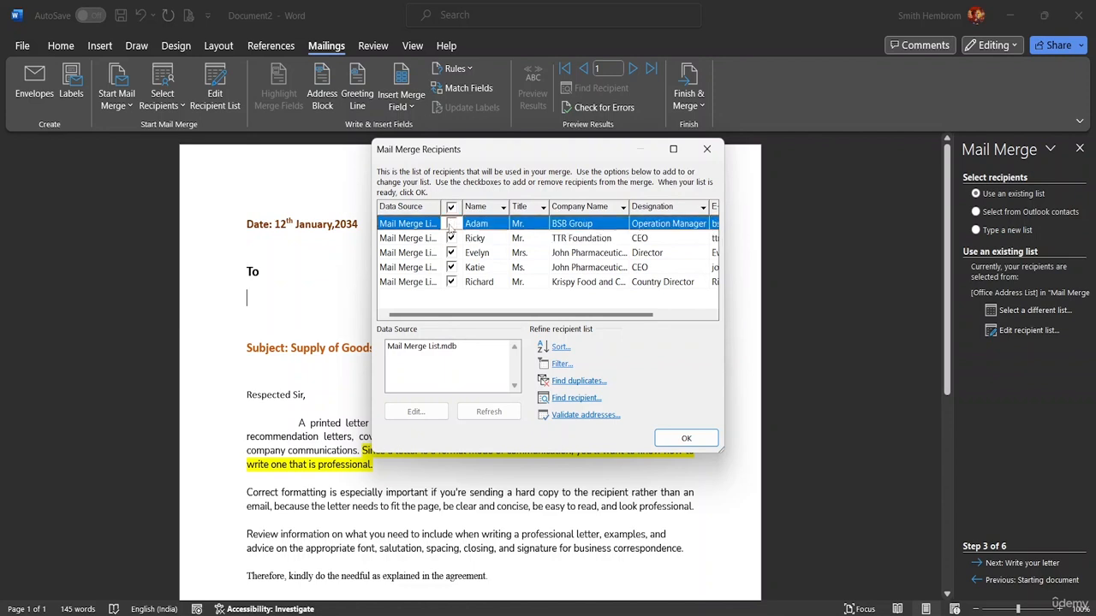
click(451, 225)
click(685, 437)
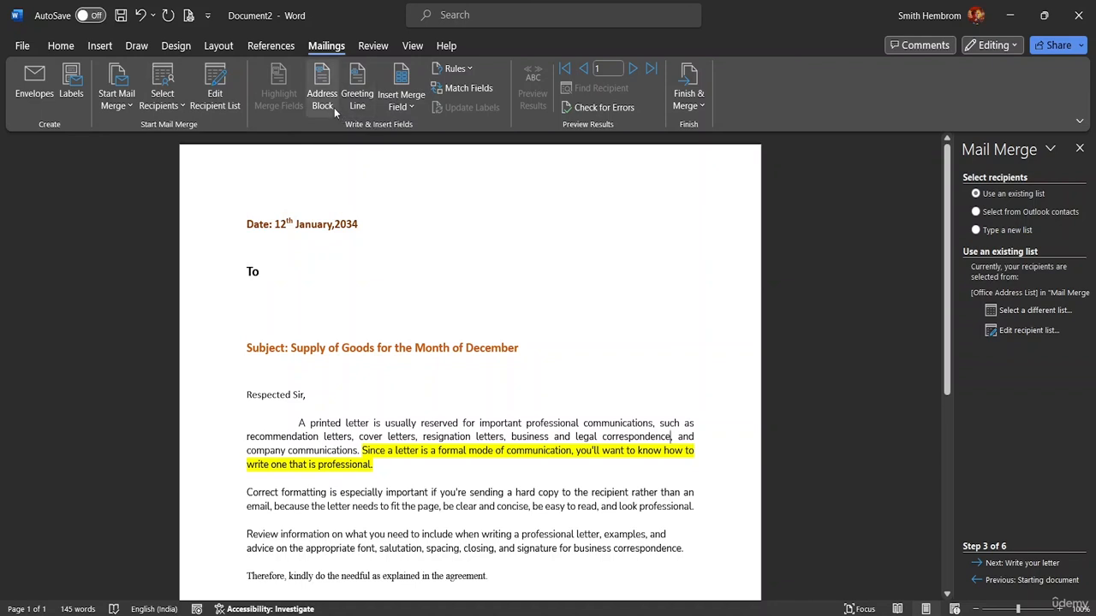
Insert the «Title» and «Name» merge fields on the line below To.
click(409, 107)
click(409, 107)
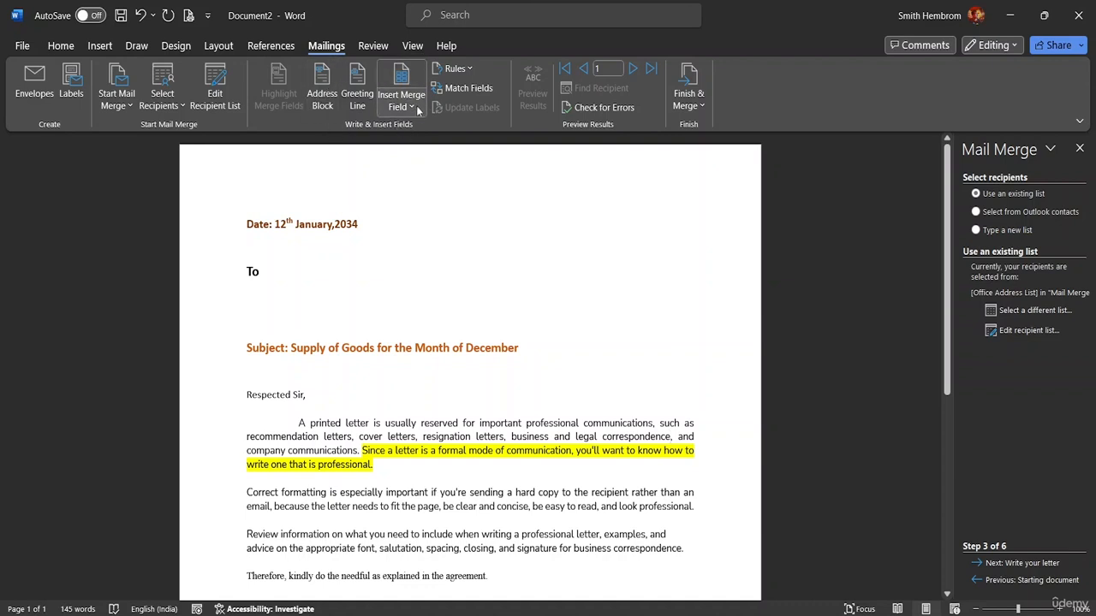
double_click(248, 289)
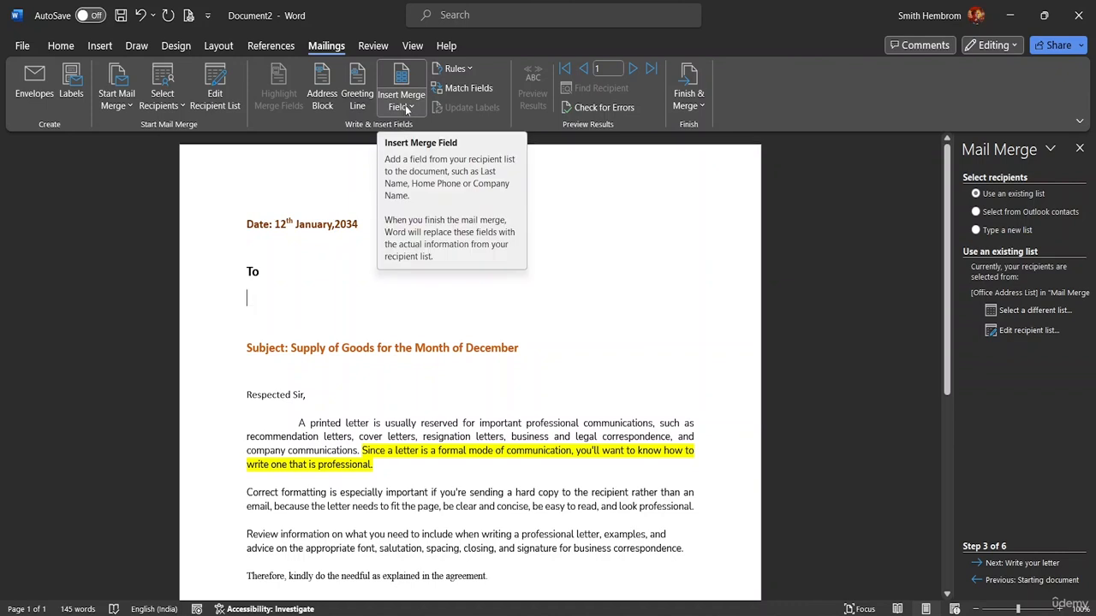
click(407, 108)
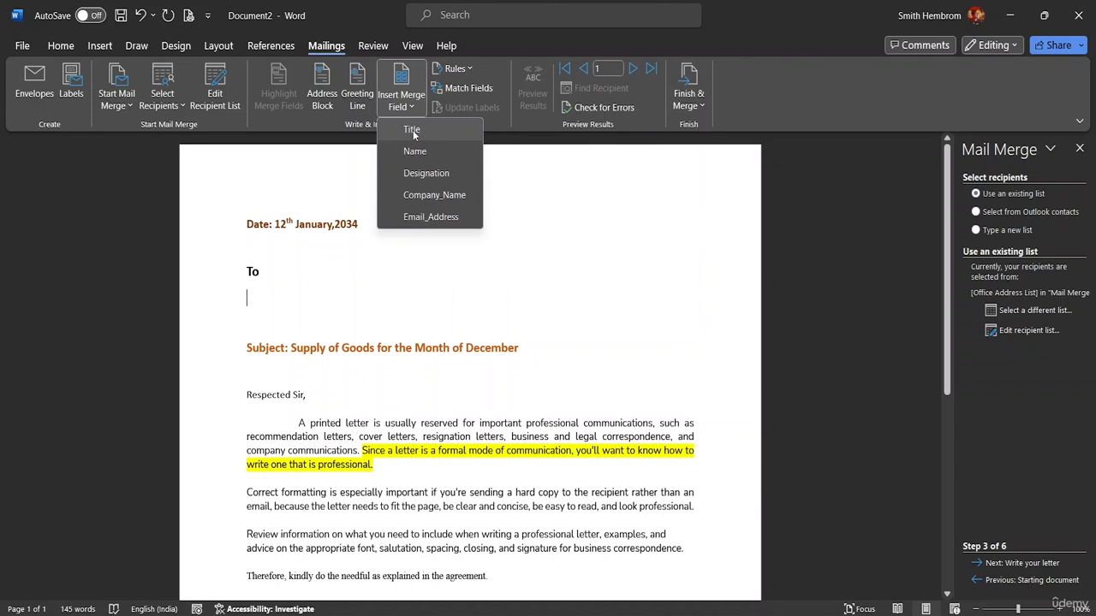
click(413, 130)
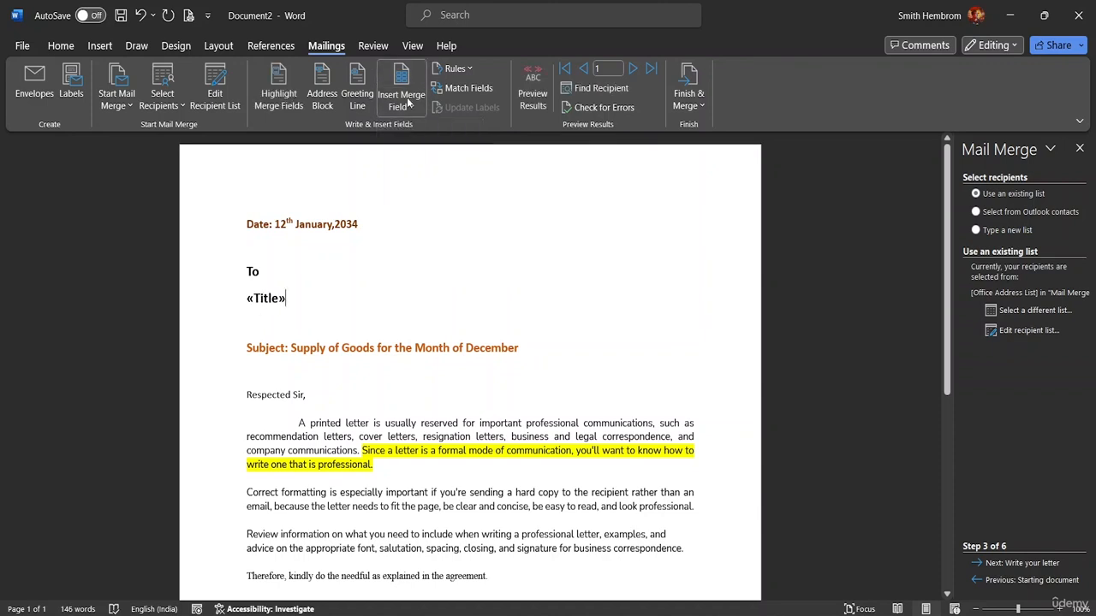
click(401, 107)
click(416, 152)
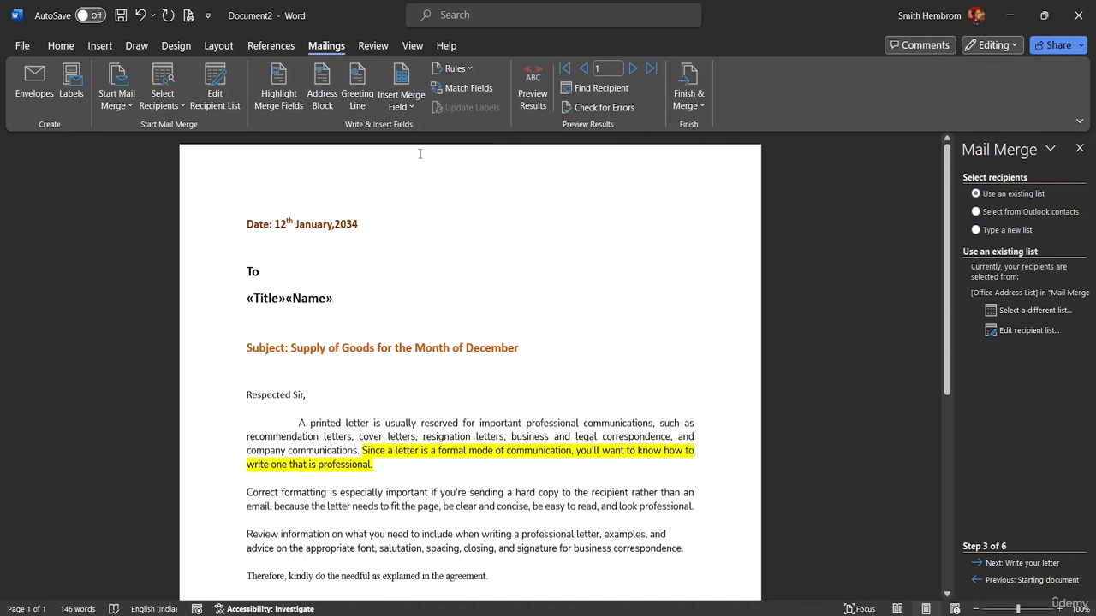
key(Return)
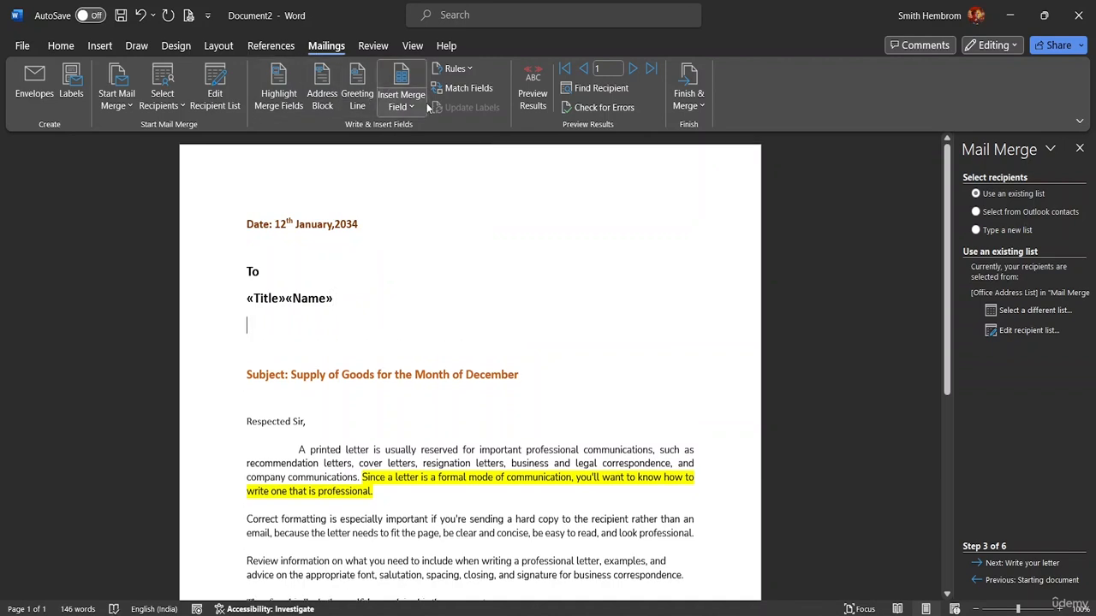
Place the «Designation» merge field on its own line below the name.
click(418, 107)
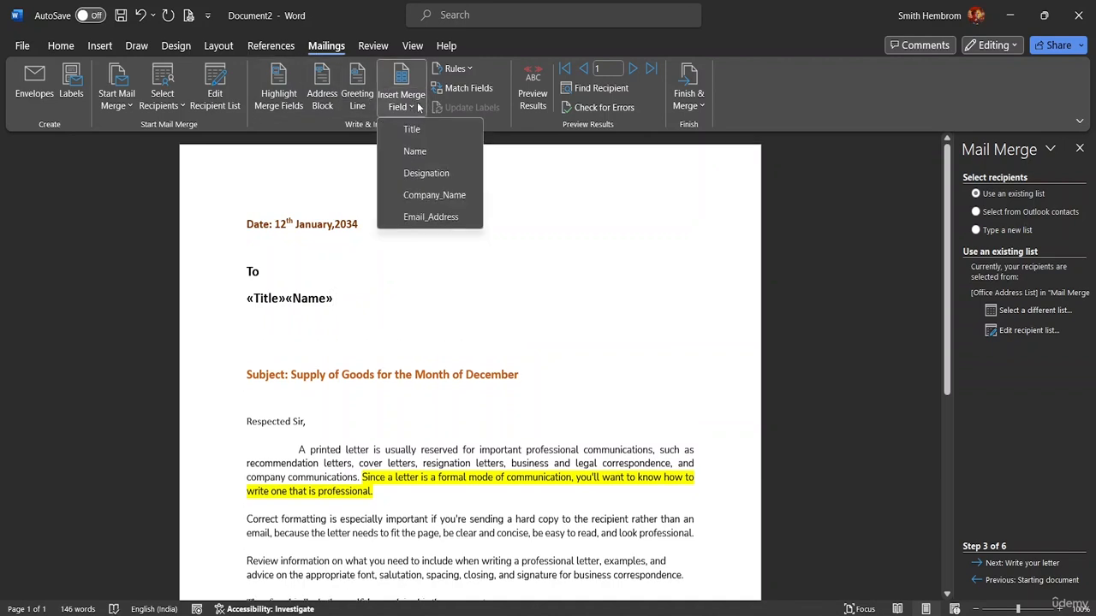
click(426, 173)
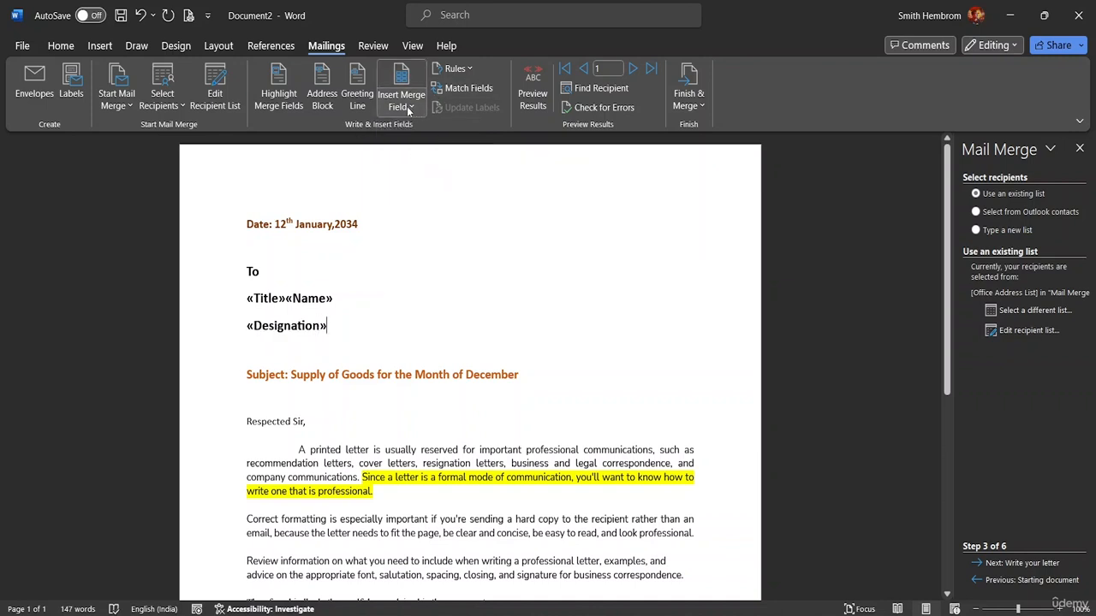
click(327, 326)
key(Return)
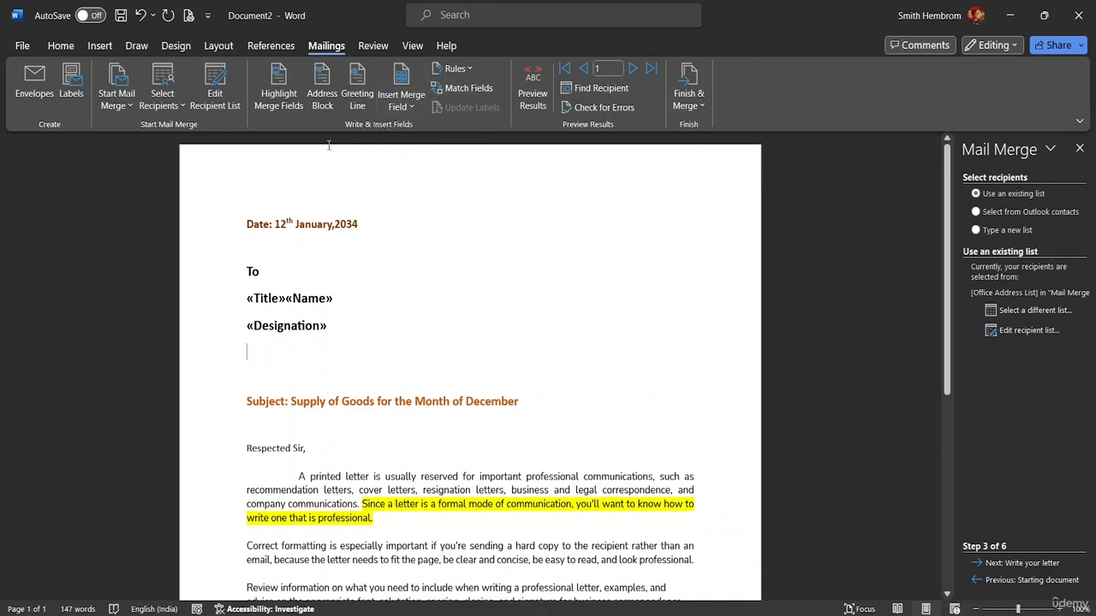
click(403, 108)
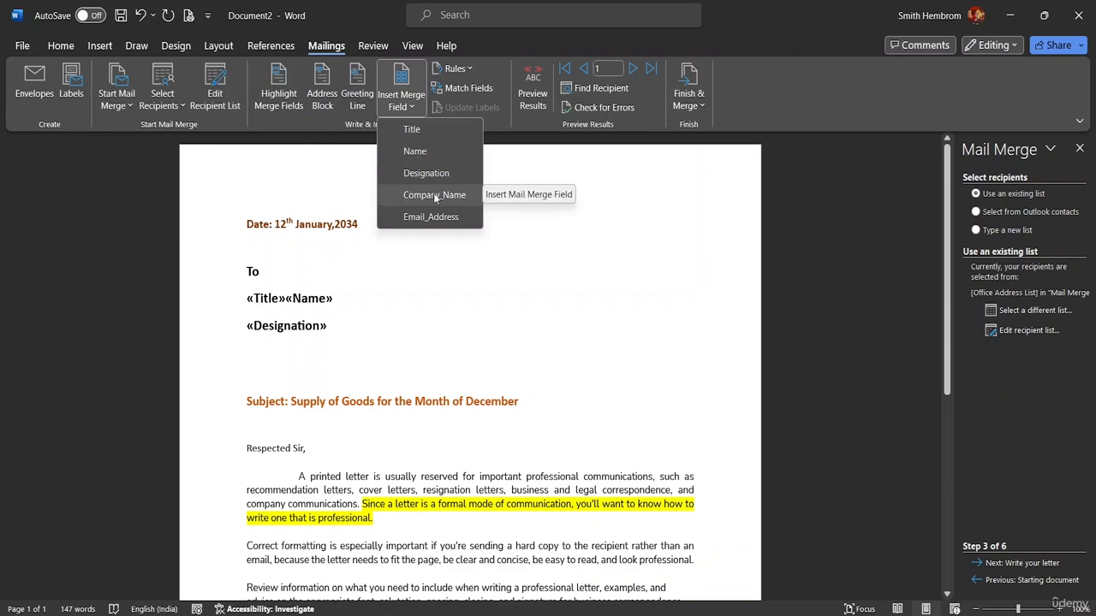
key(Escape)
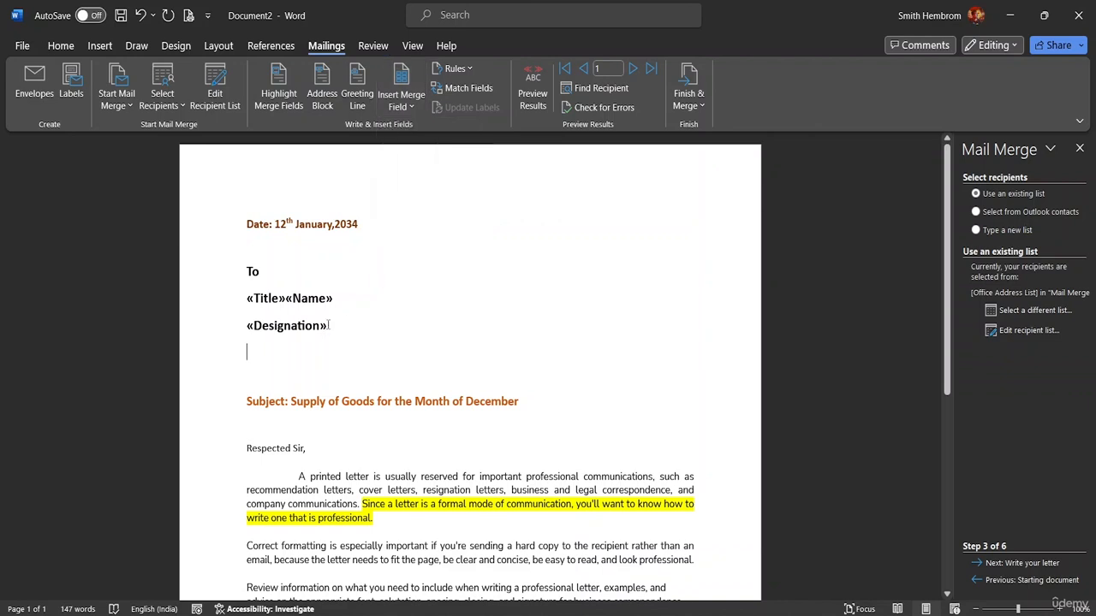
key(BackSpace)
key(BackSpace)
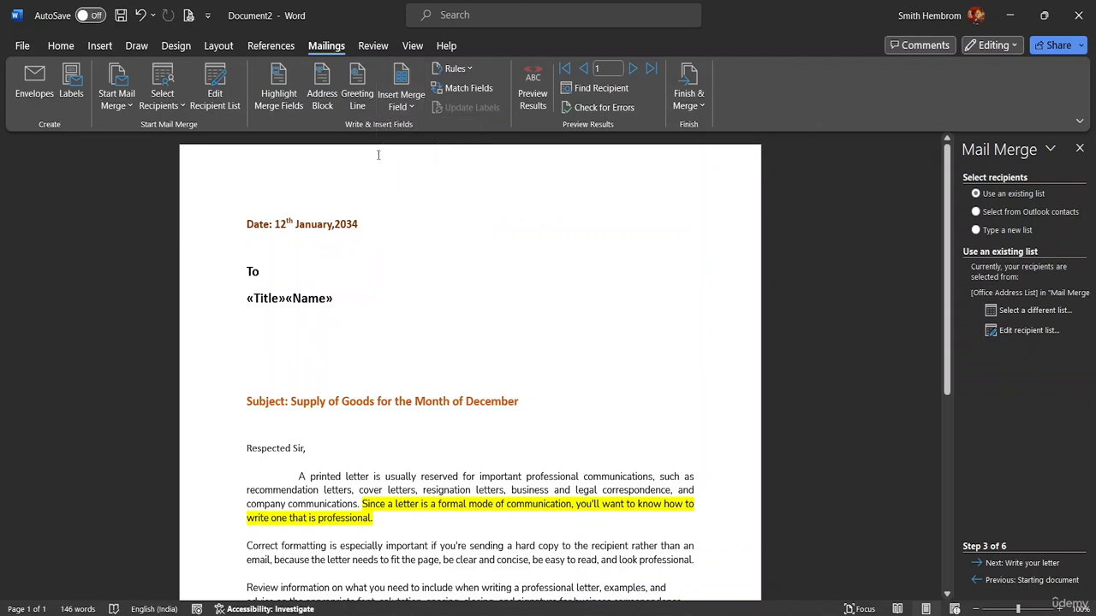
click(408, 108)
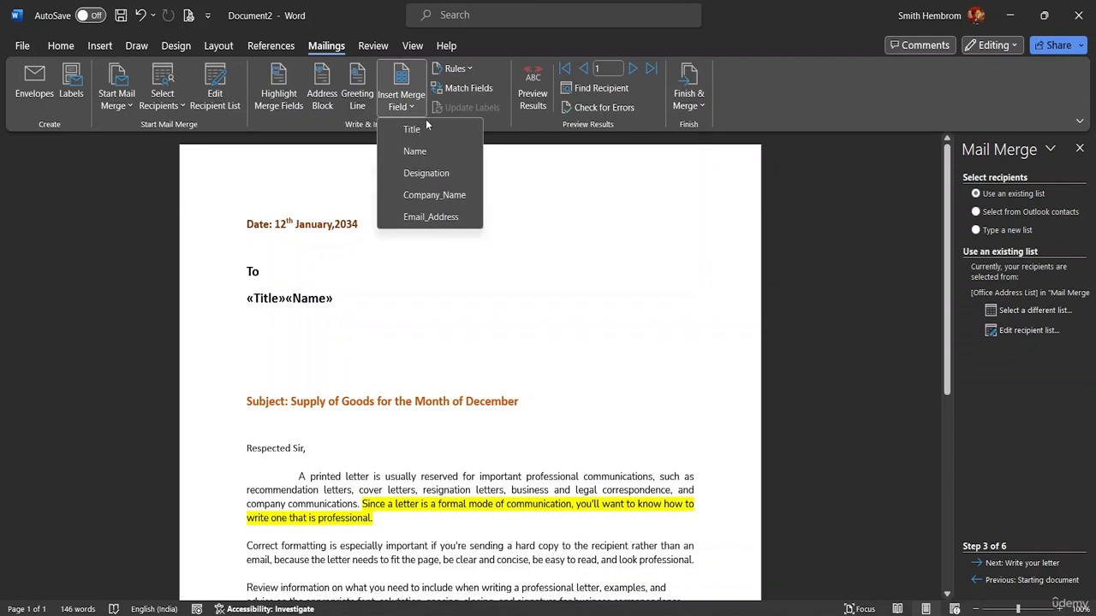
click(430, 173)
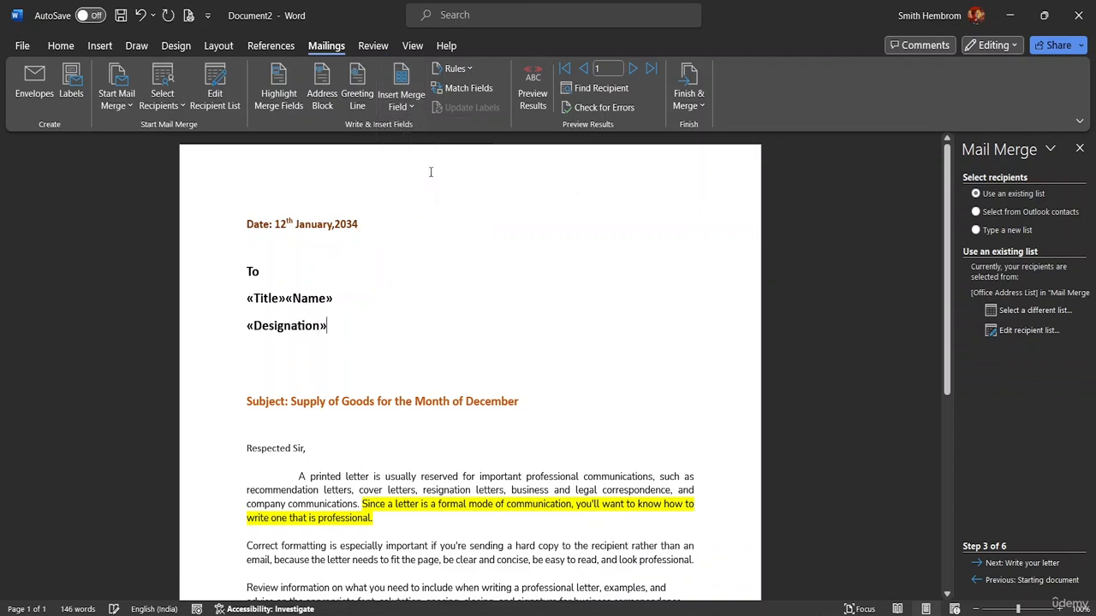
Add «Company_Name» and «Email_Address» merge fields, each on a separate new line.
click(417, 107)
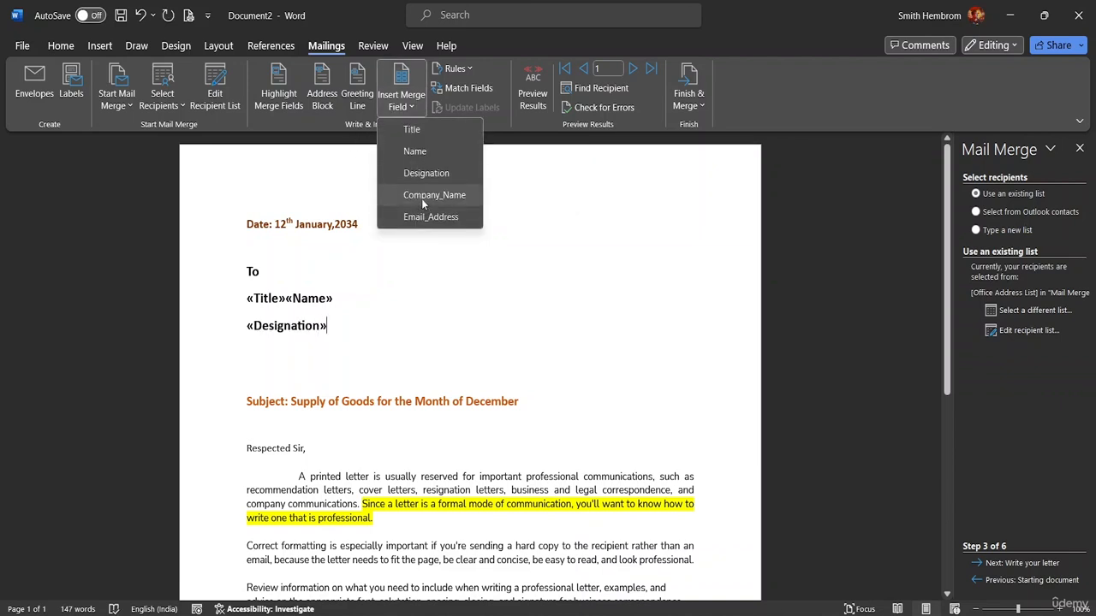
click(421, 197)
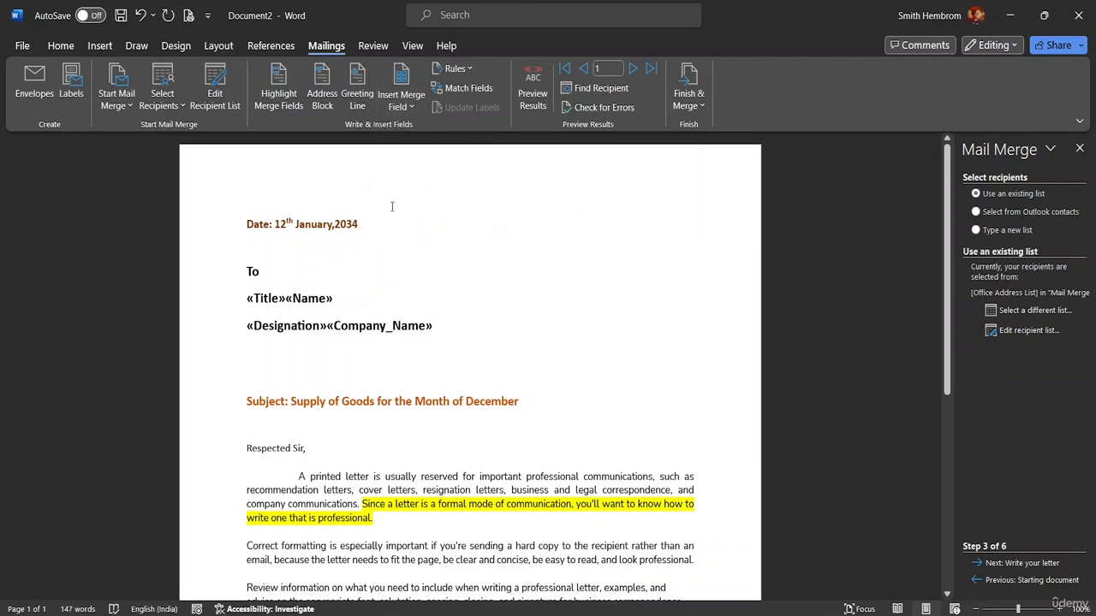
key(BackSpace)
key(BackSpace)
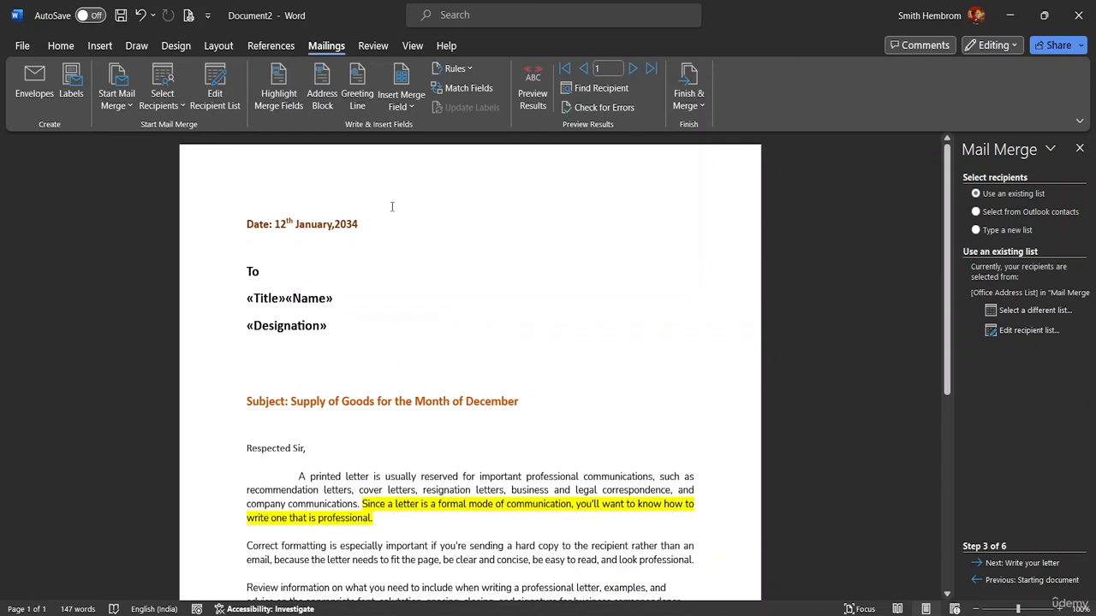
key(Return)
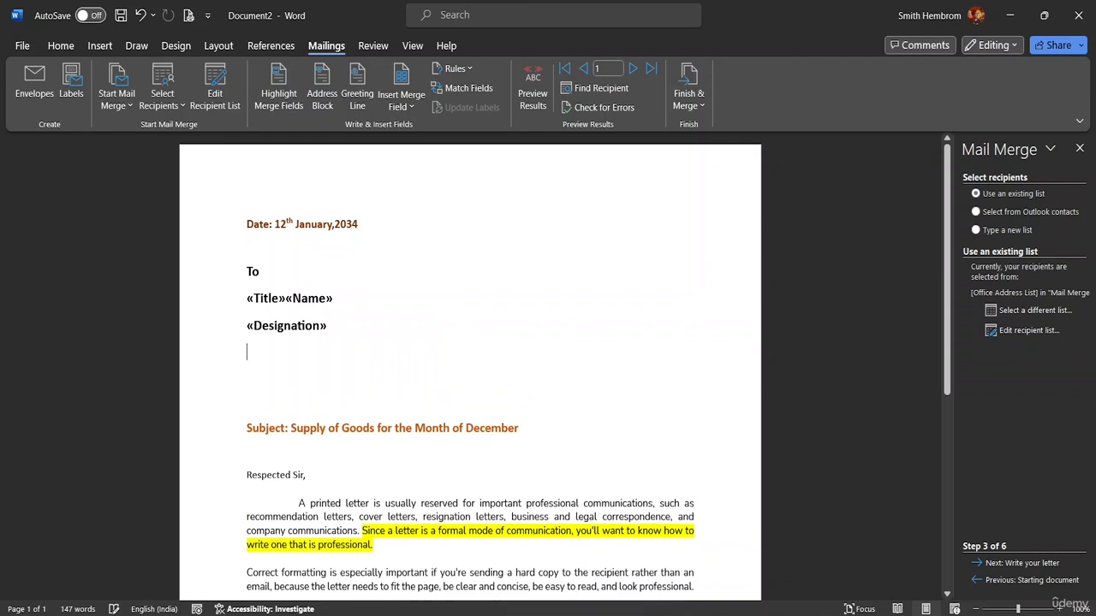
click(401, 100)
click(418, 195)
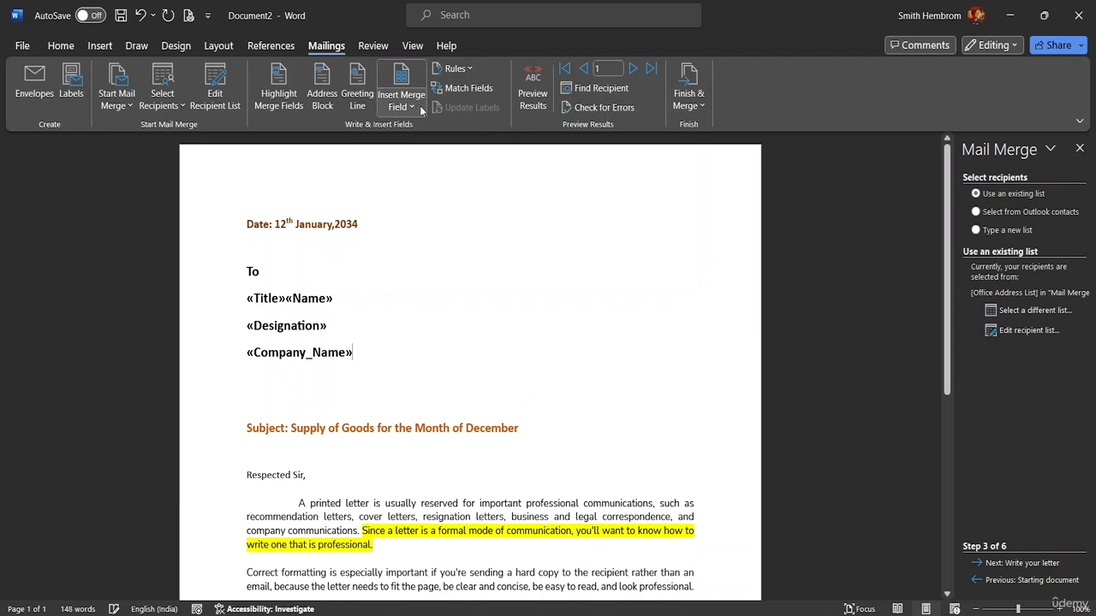
key(Return)
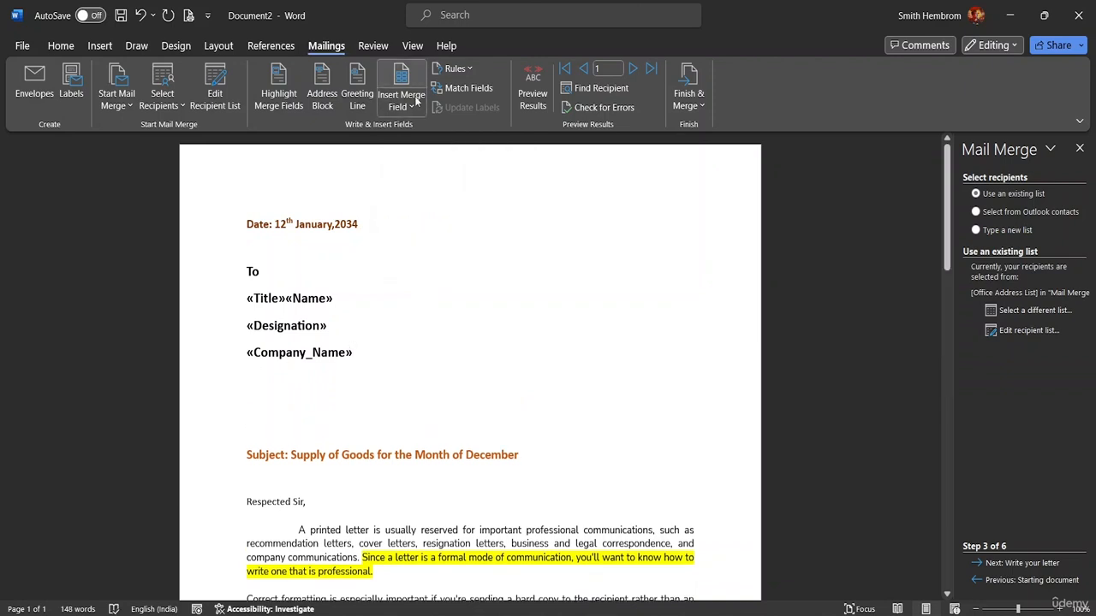
click(411, 103)
click(432, 216)
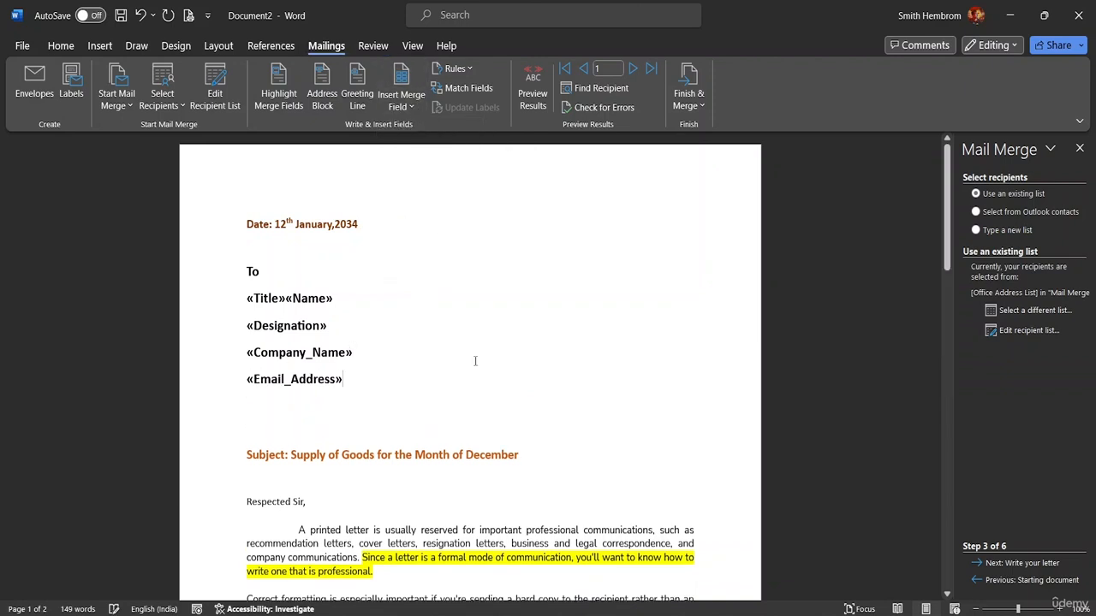
scroll(428, 351, down, 5)
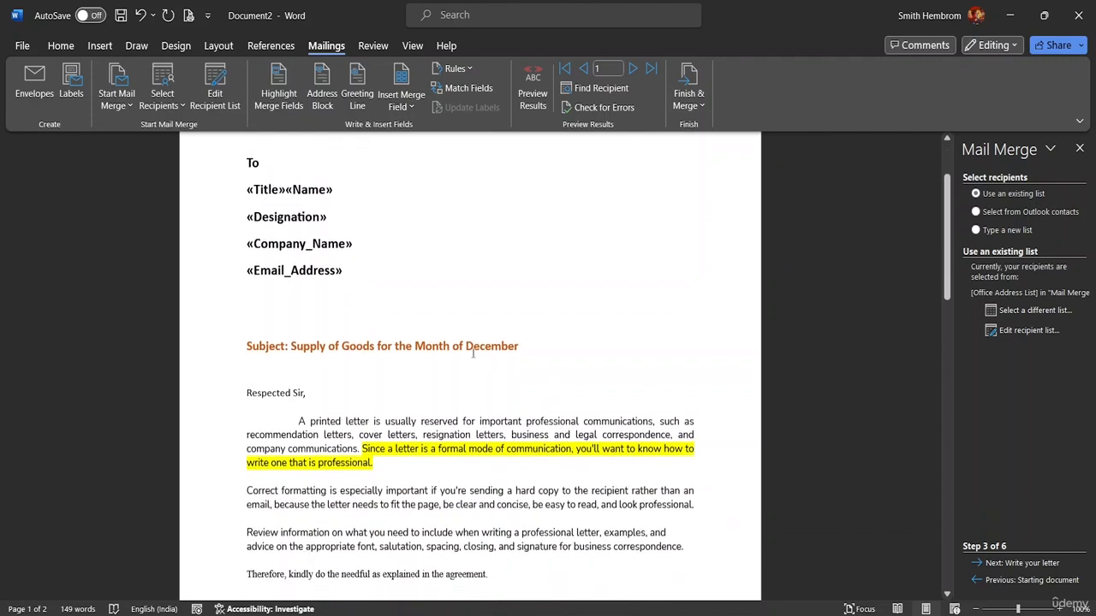
scroll(473, 375, up, 5)
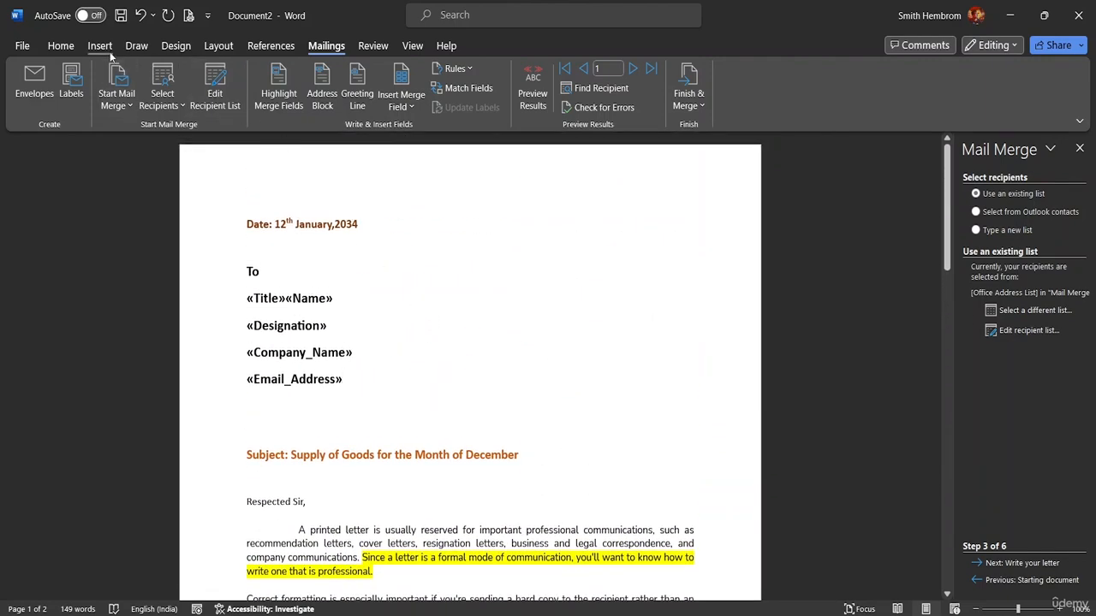
Change the To line through «Email_Address» from 14 to 12 point font.
click(59, 46)
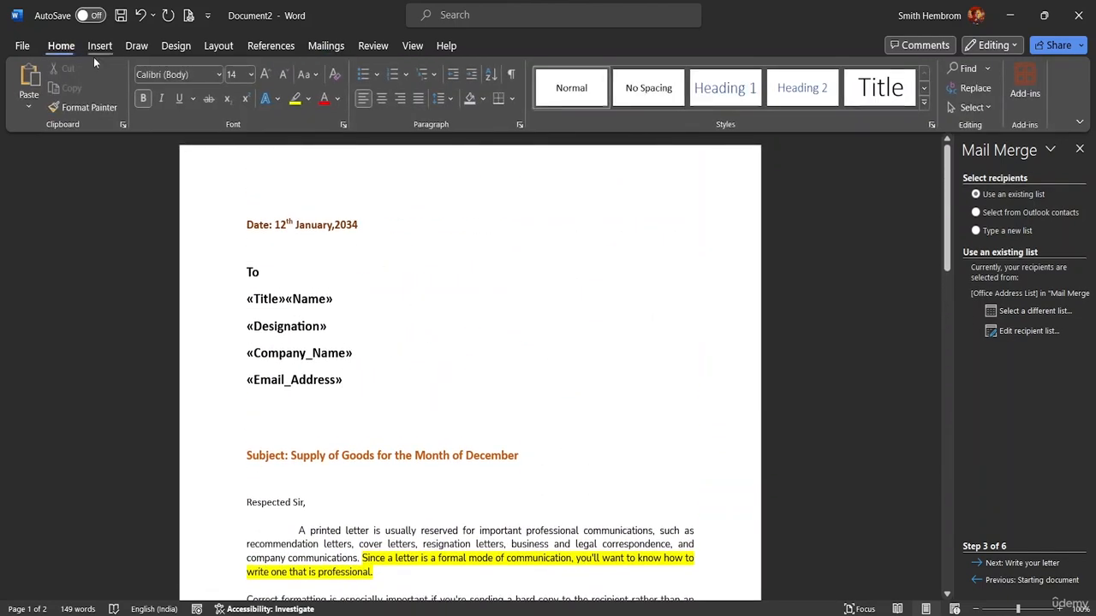
click(251, 74)
click(245, 170)
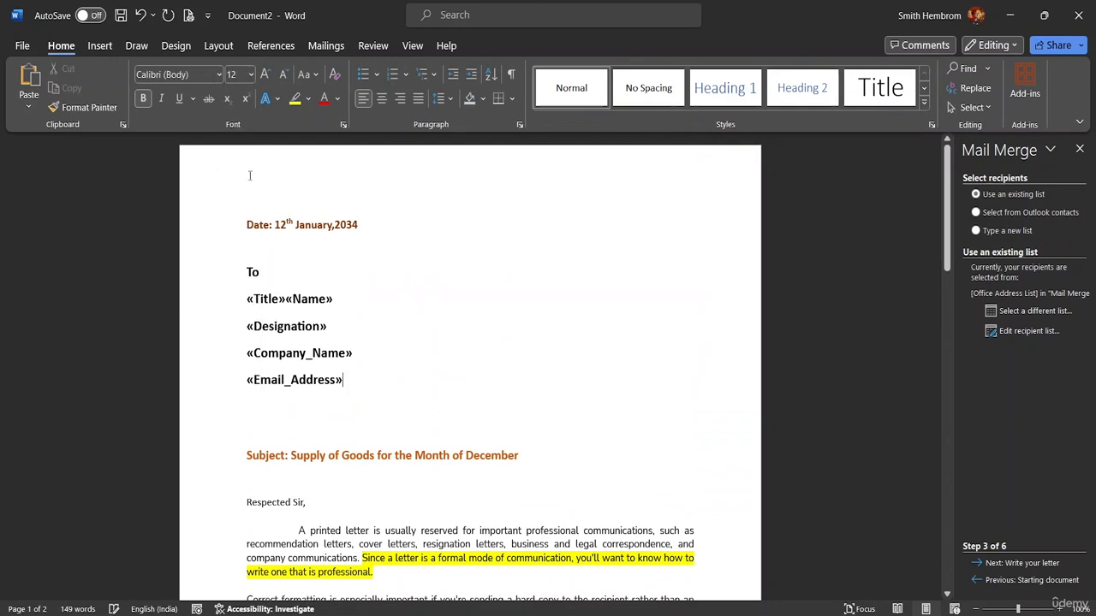
drag(346, 387, 215, 274)
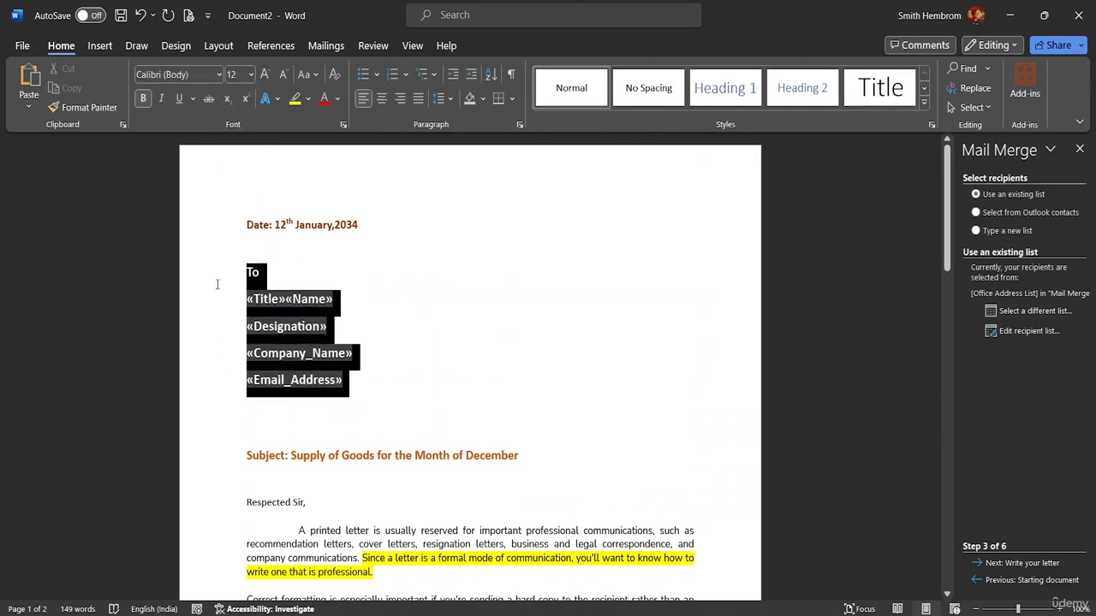
click(325, 237)
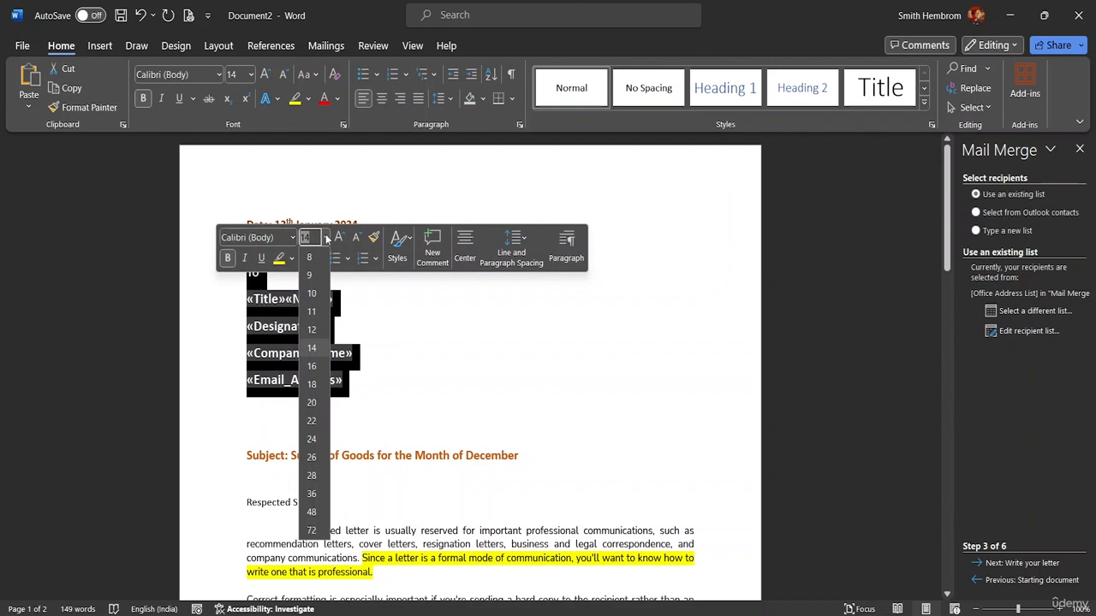
click(313, 334)
click(358, 348)
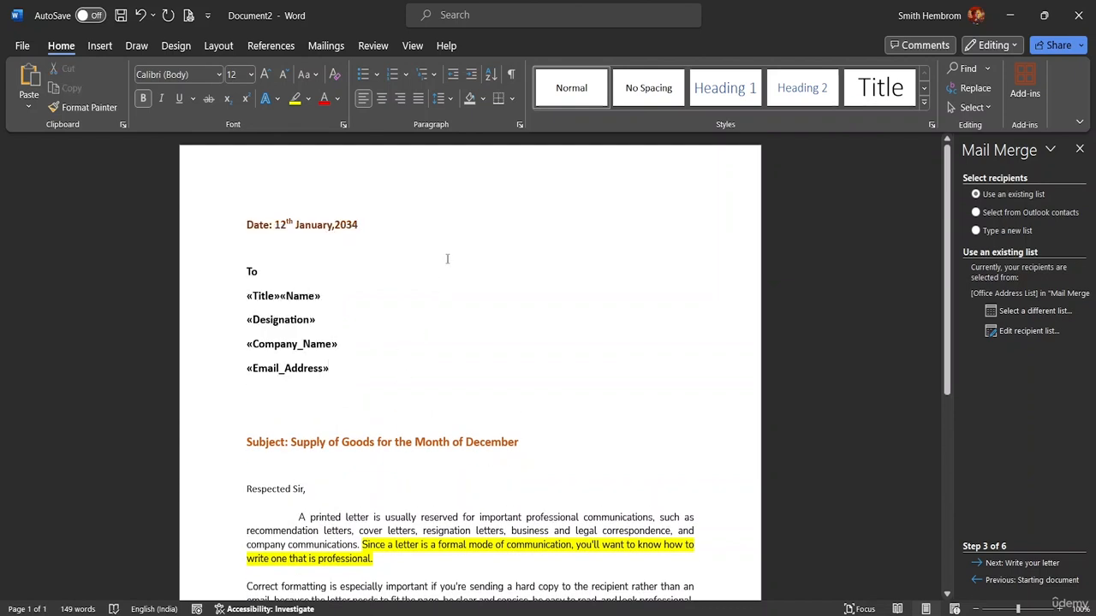
click(327, 46)
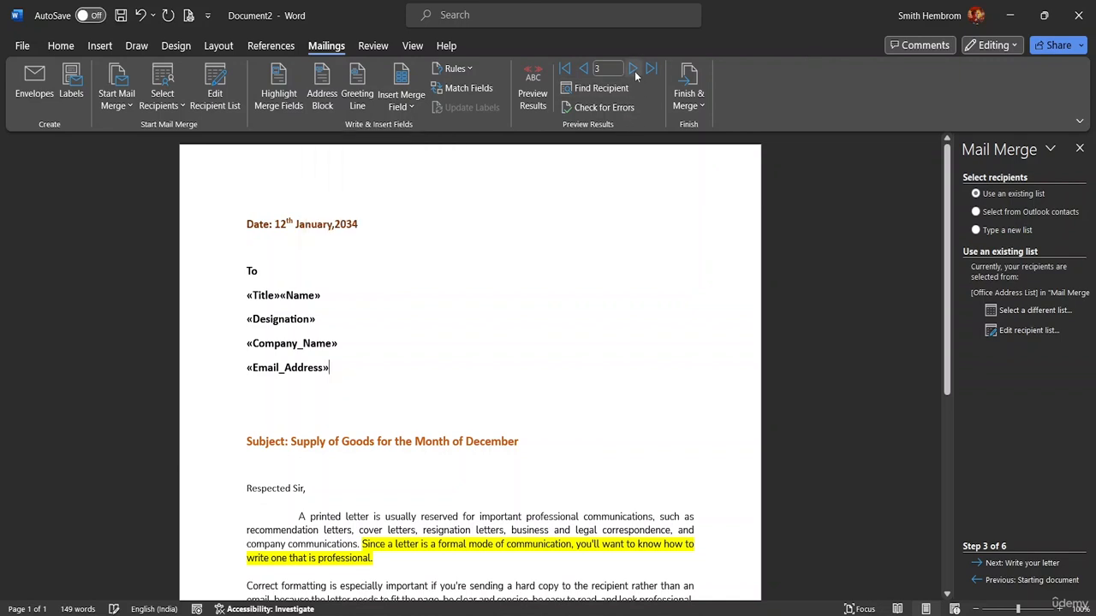
Return to the first recipient record and turn on merged-data preview.
click(634, 71)
click(587, 71)
click(587, 71)
click(587, 71)
click(587, 71)
click(534, 103)
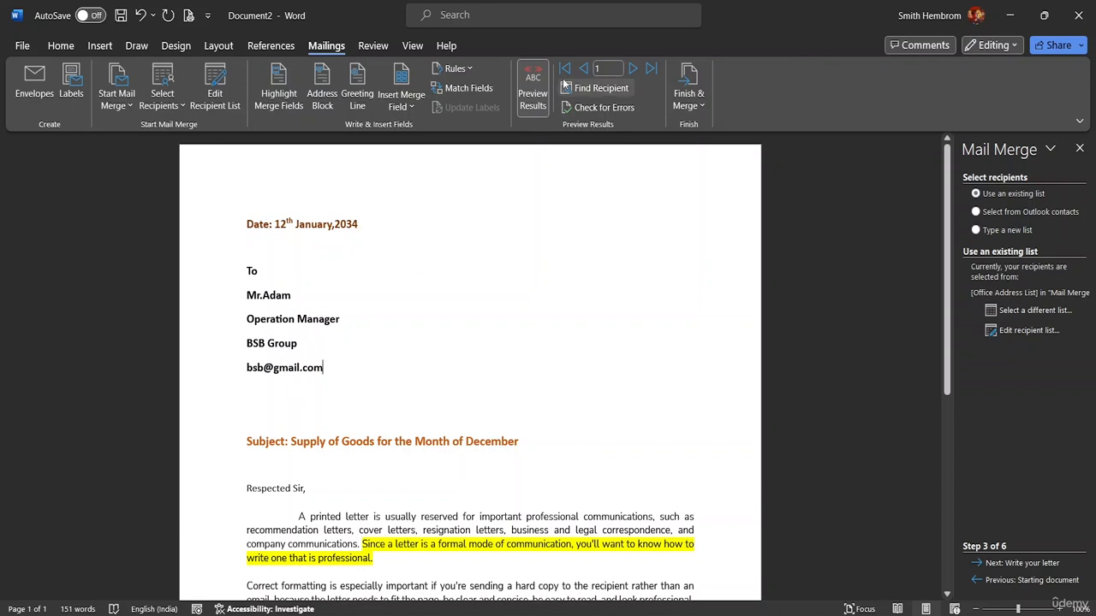
Step through the preview from record 2 to record 5, Krispy Food and Co.
click(632, 68)
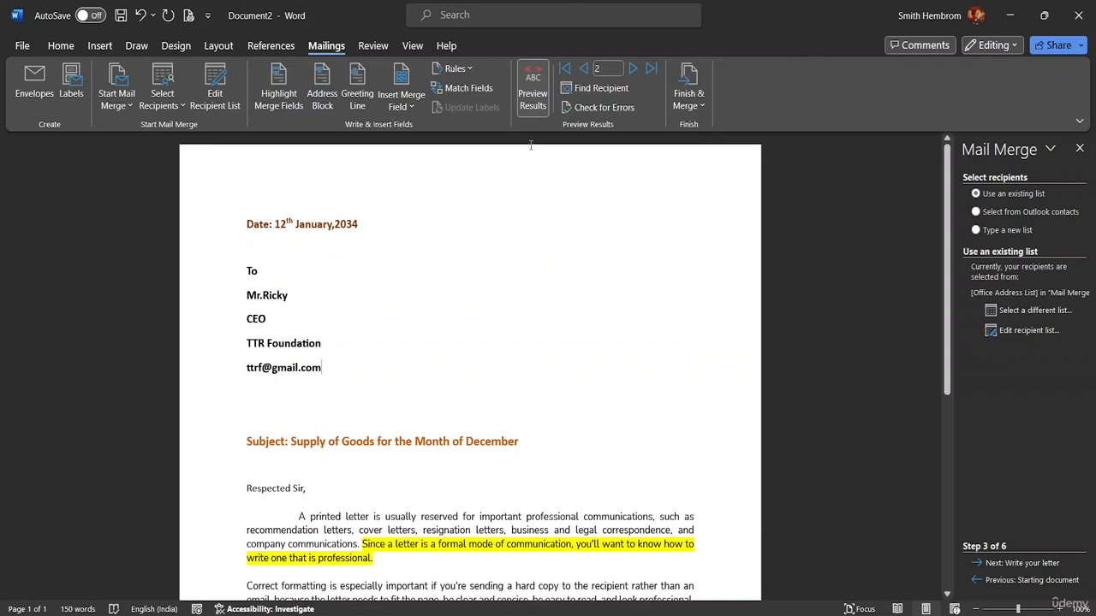
click(632, 69)
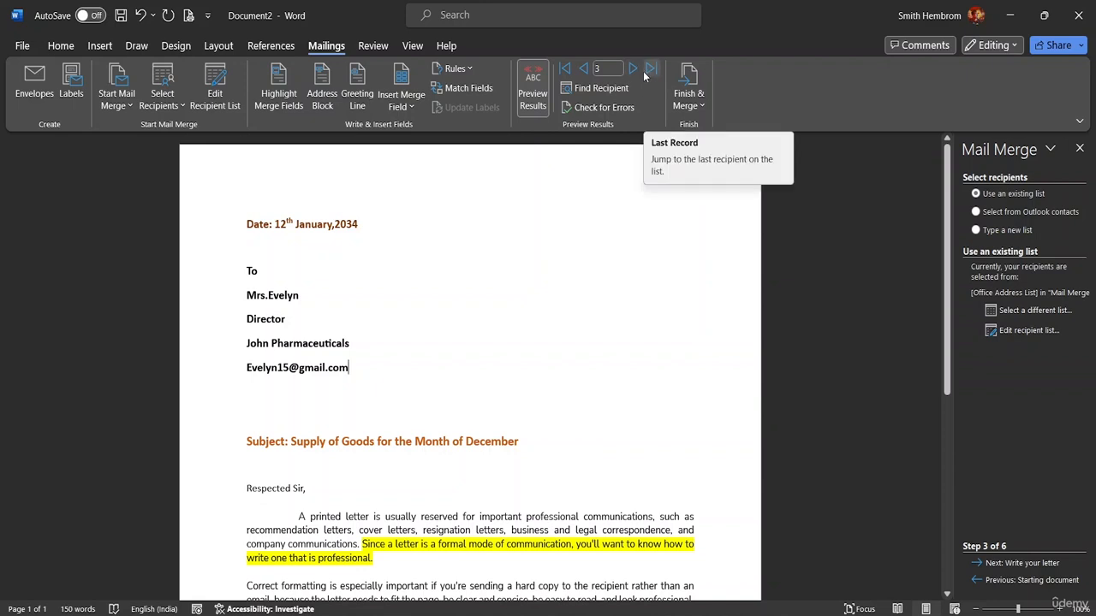
click(635, 70)
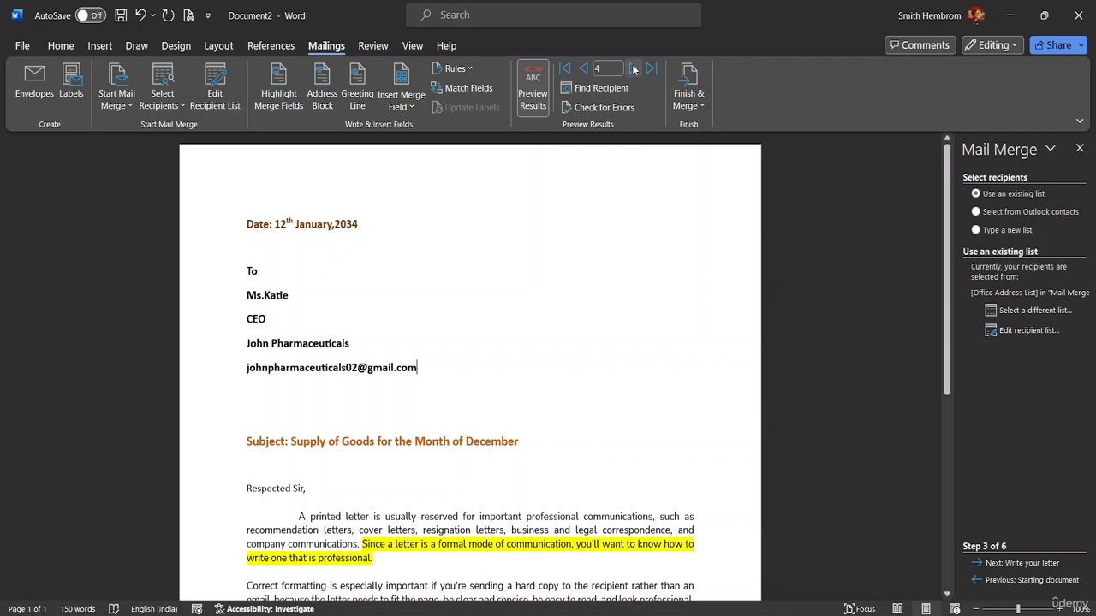
click(635, 70)
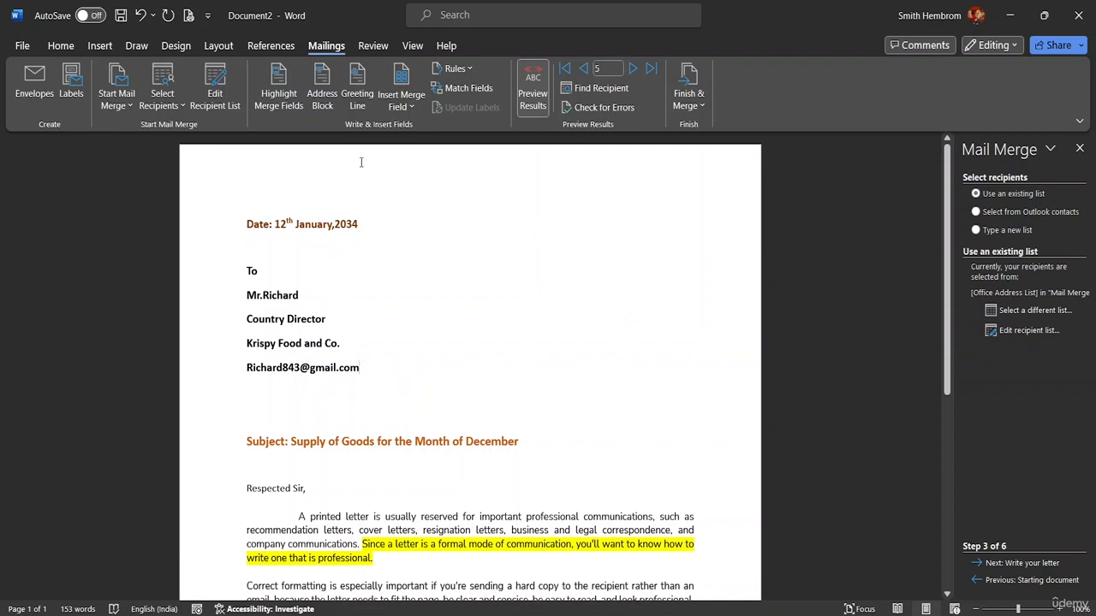
click(531, 79)
click(532, 98)
Jump the preview back to record 1 by entering the record number.
click(604, 69)
key(BackSpace)
text(13)
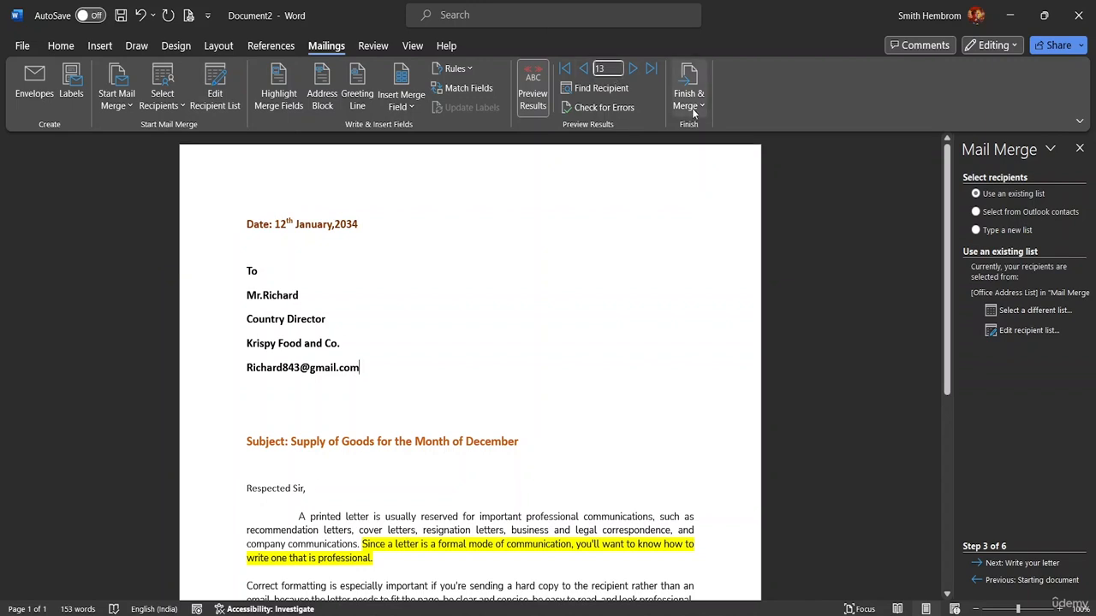
key(BackSpace)
key(Return)
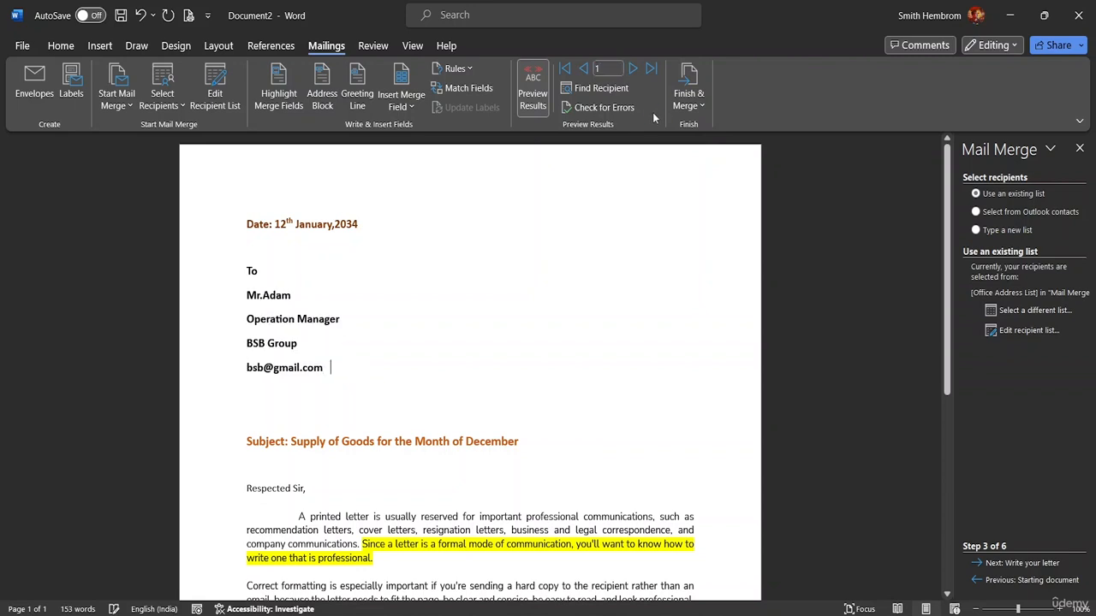
scroll(377, 362, down, 3)
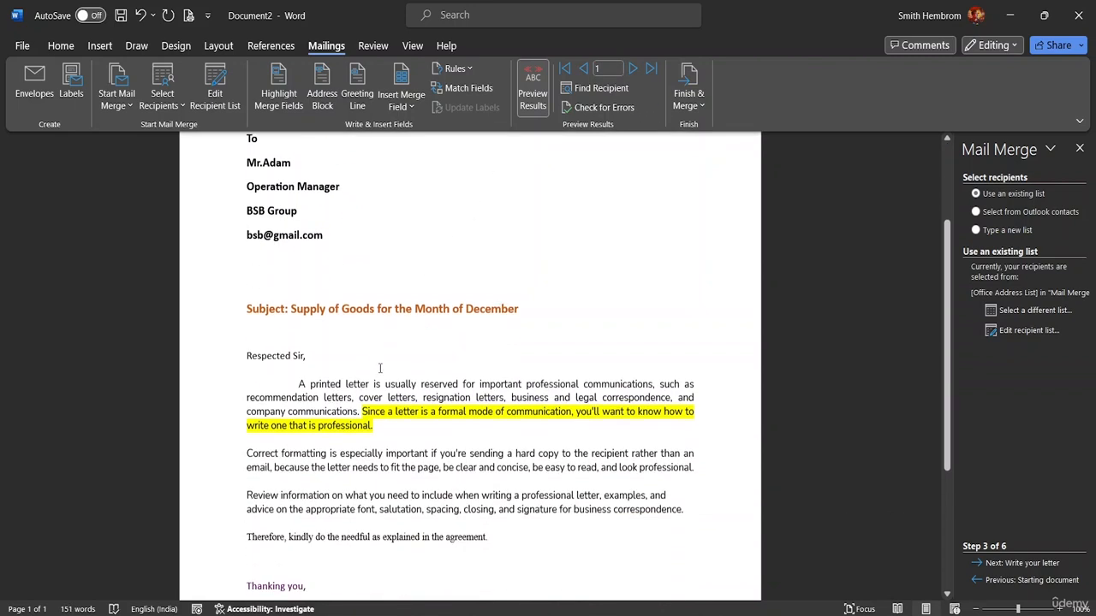
Replace 'Respected Sir' in the salutation with 'Dear'.
click(303, 342)
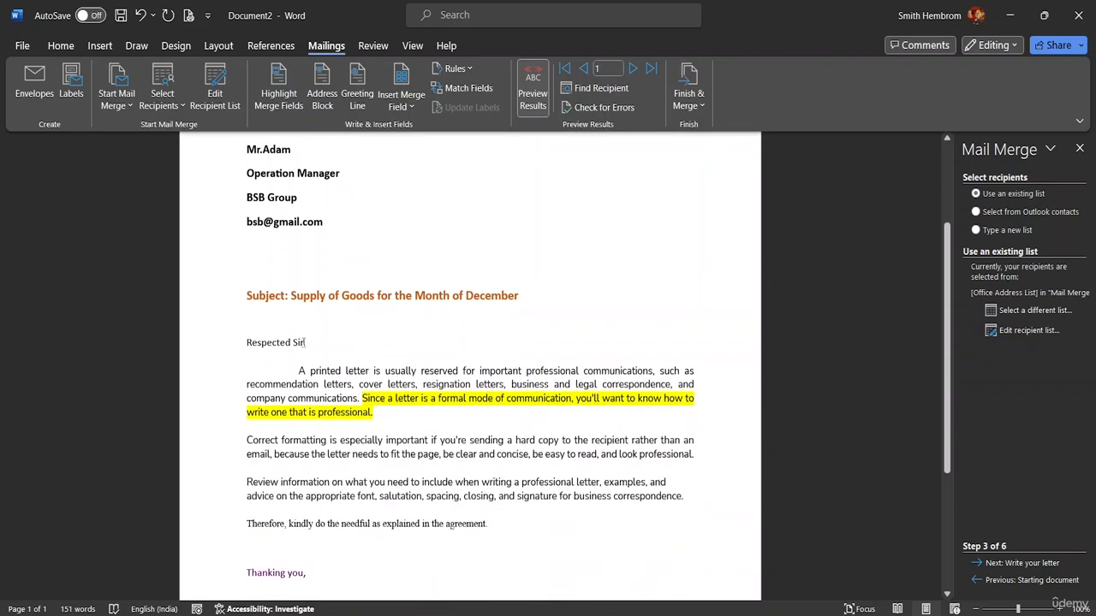
key(BackSpace)
key(BackSpace)
key(Delete)
key(BackSpace)
key(BackSpace)
key(BackSpace)
key(BackSpace)
key(BackSpace)
key(BackSpace)
key(BackSpace)
key(BackSpace)
key(BackSpace)
key(BackSpace)
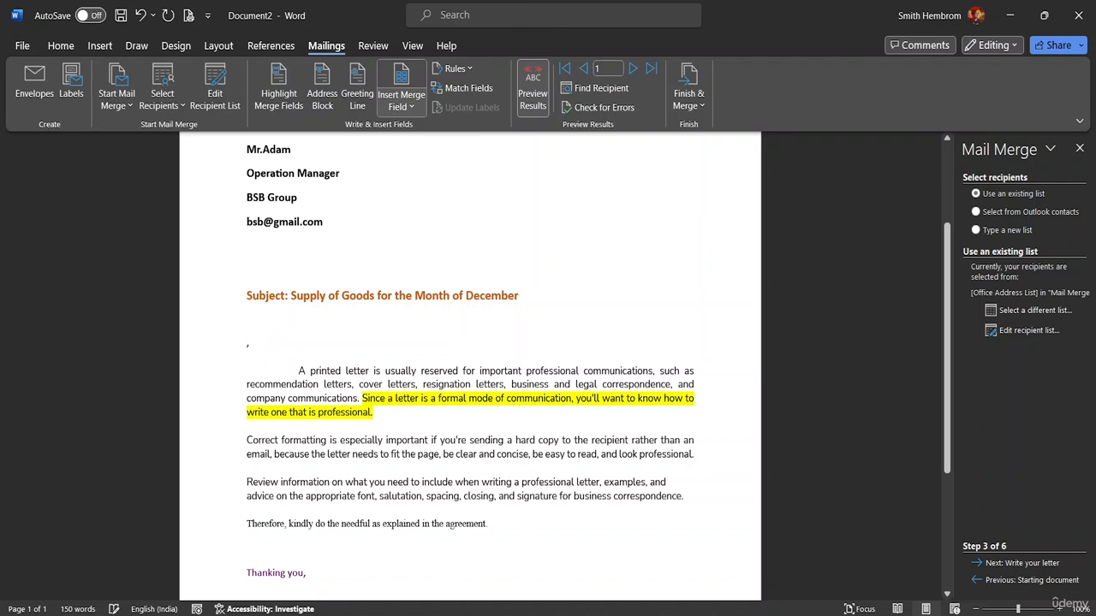
text(Dear)
key(BackSpace)
text(ar)
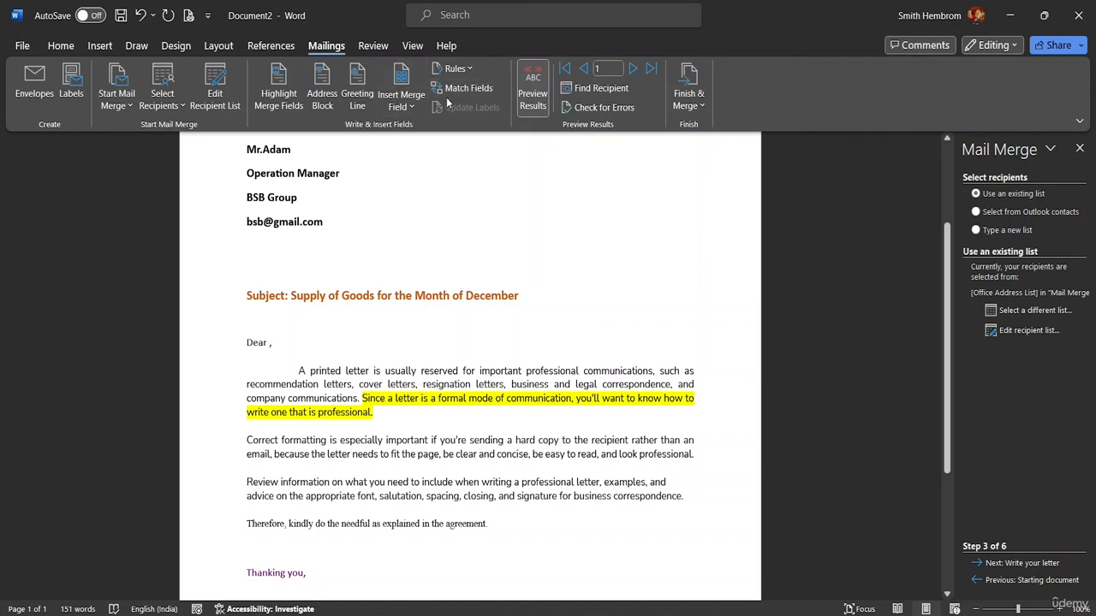
Insert the Name merge field after 'Dear' and toggle Preview Results off and back on.
click(416, 106)
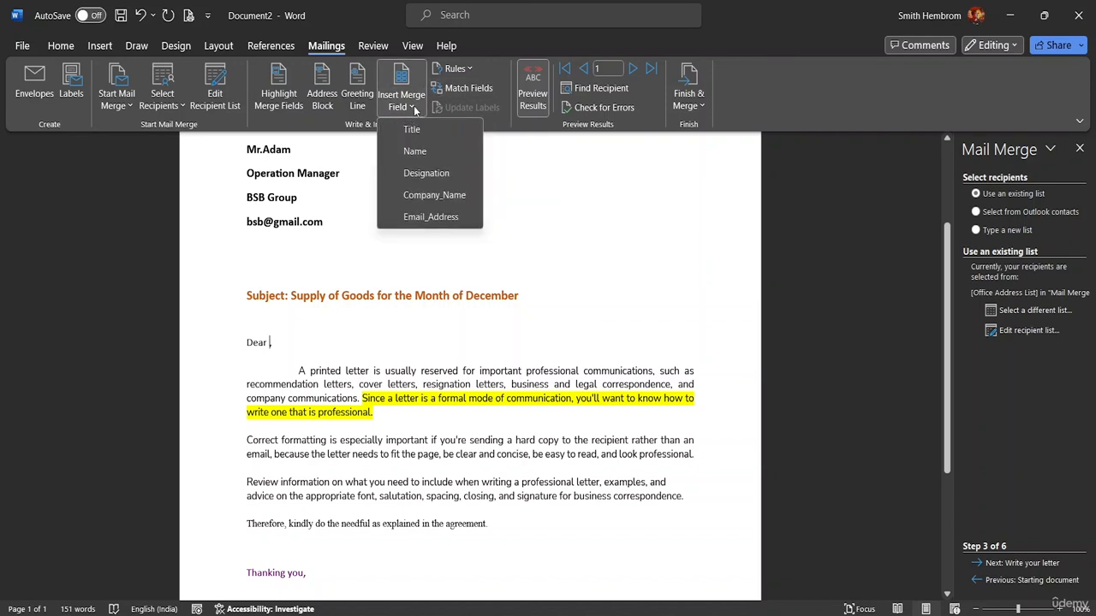
click(419, 152)
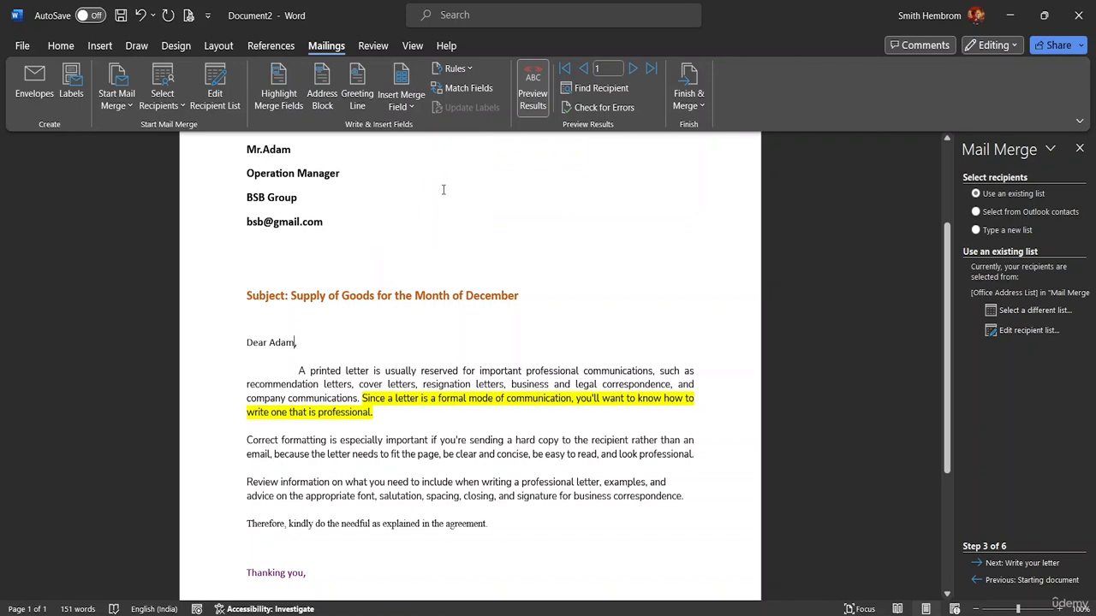
click(532, 94)
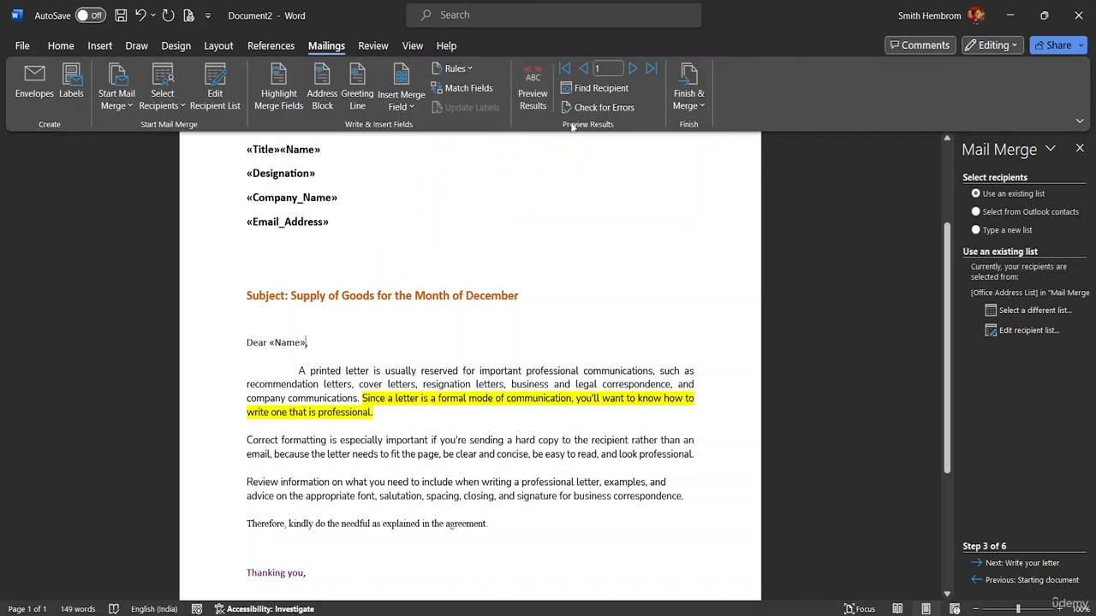
click(534, 98)
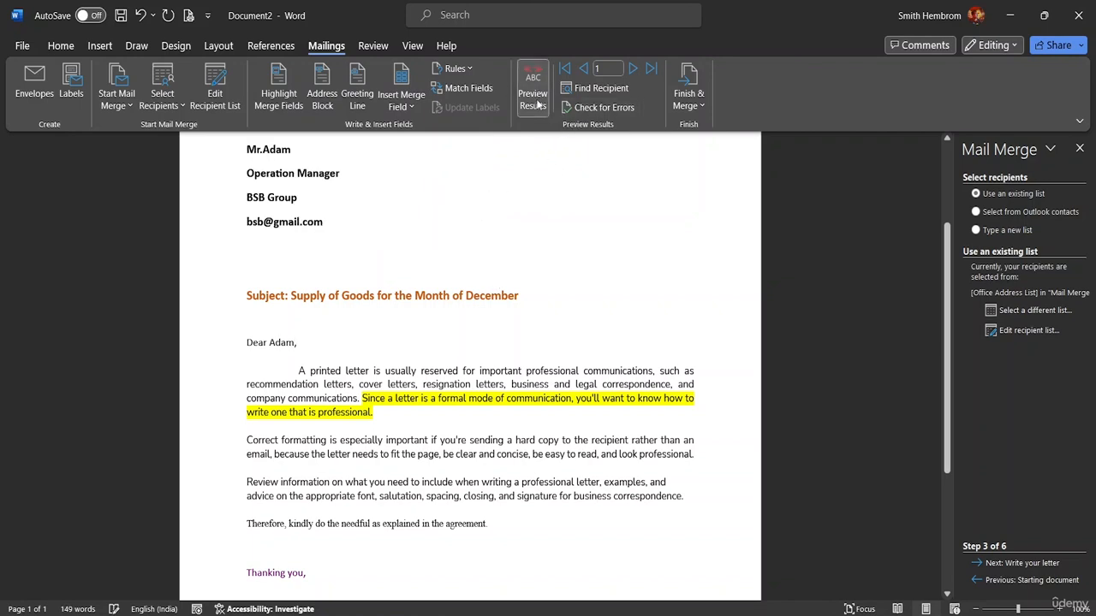
Page through the recipients' previewed letters, then return to the first, 'Dear Adam,'.
click(633, 70)
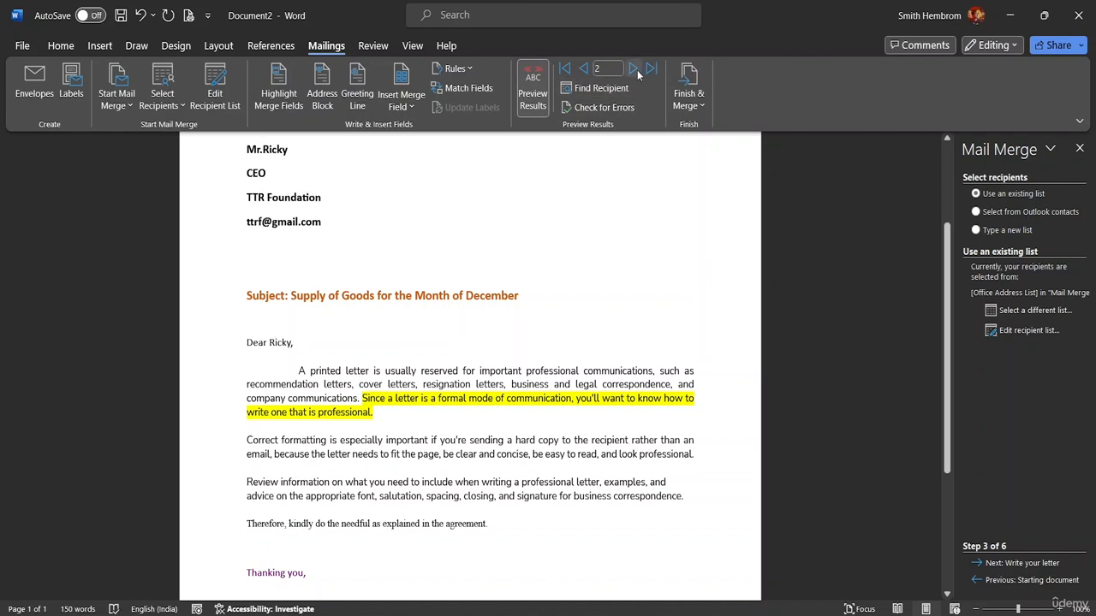
click(634, 71)
click(635, 69)
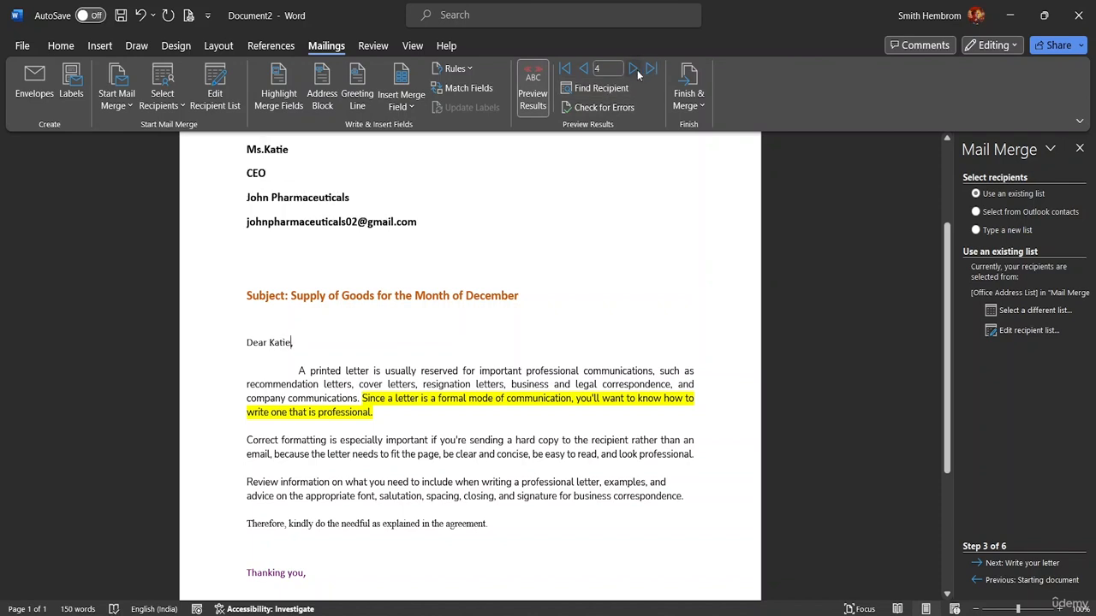
click(581, 70)
click(581, 70)
click(581, 71)
click(582, 70)
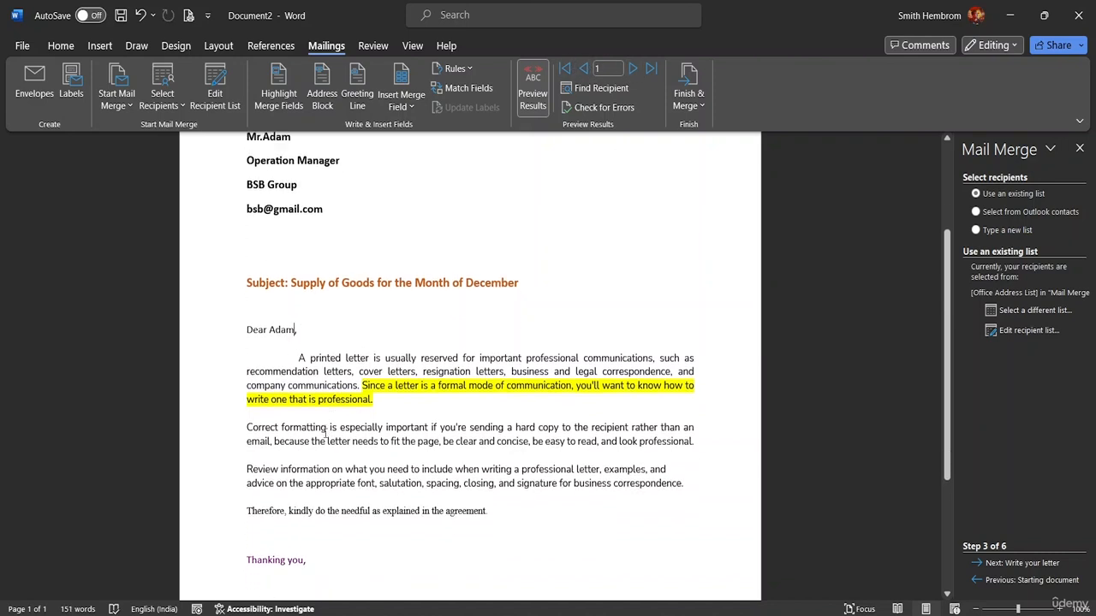
scroll(351, 453, down, 3)
scroll(342, 476, up, 5)
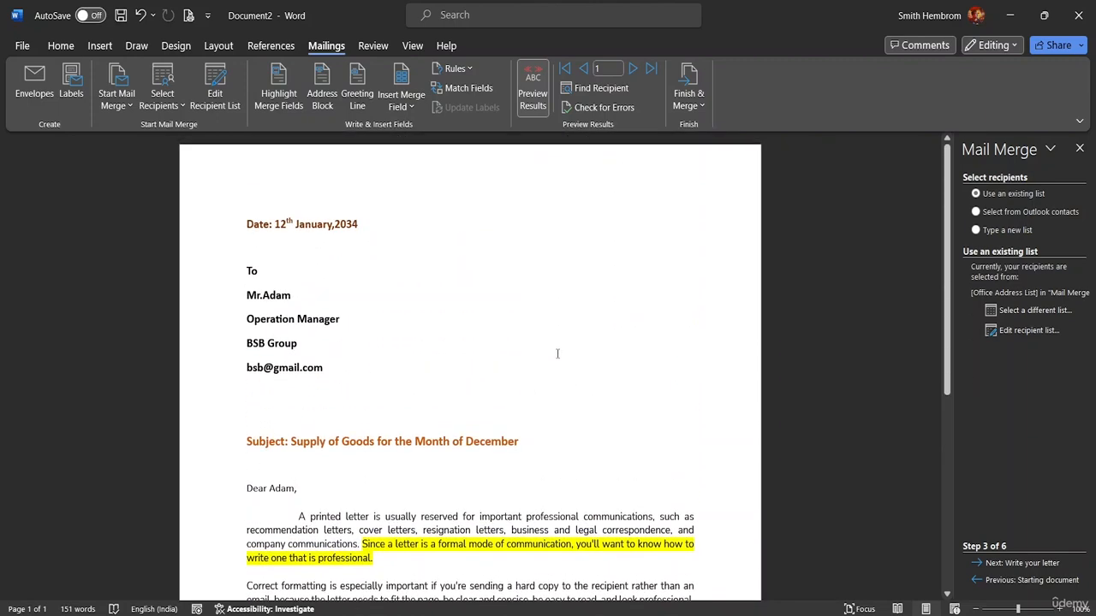
Look at the merge Rules list and Find Recipient, closing both unused.
click(459, 72)
click(467, 72)
click(584, 88)
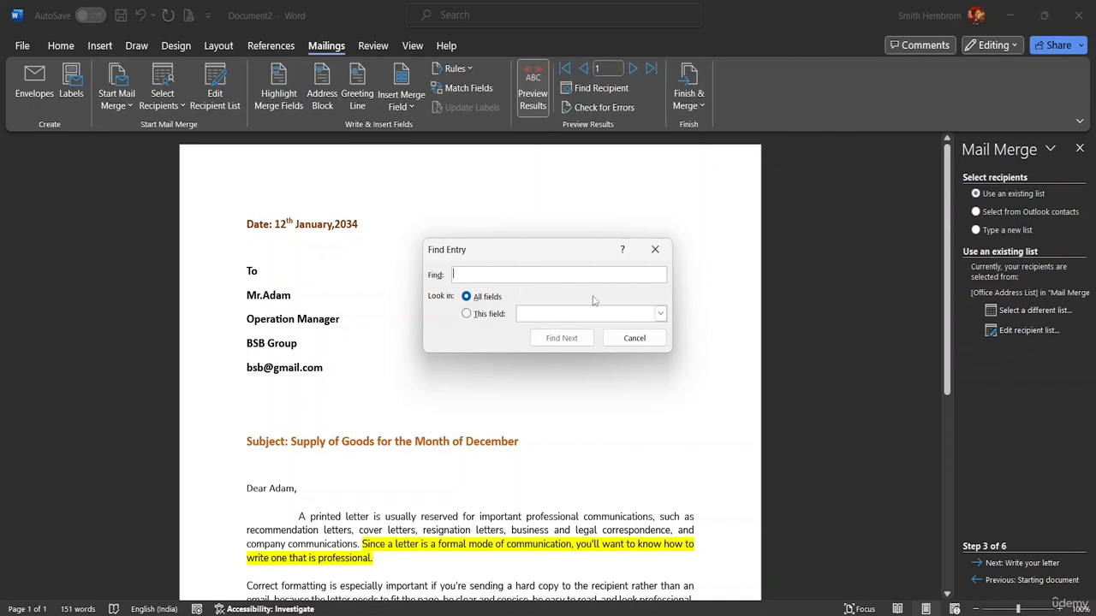
click(654, 247)
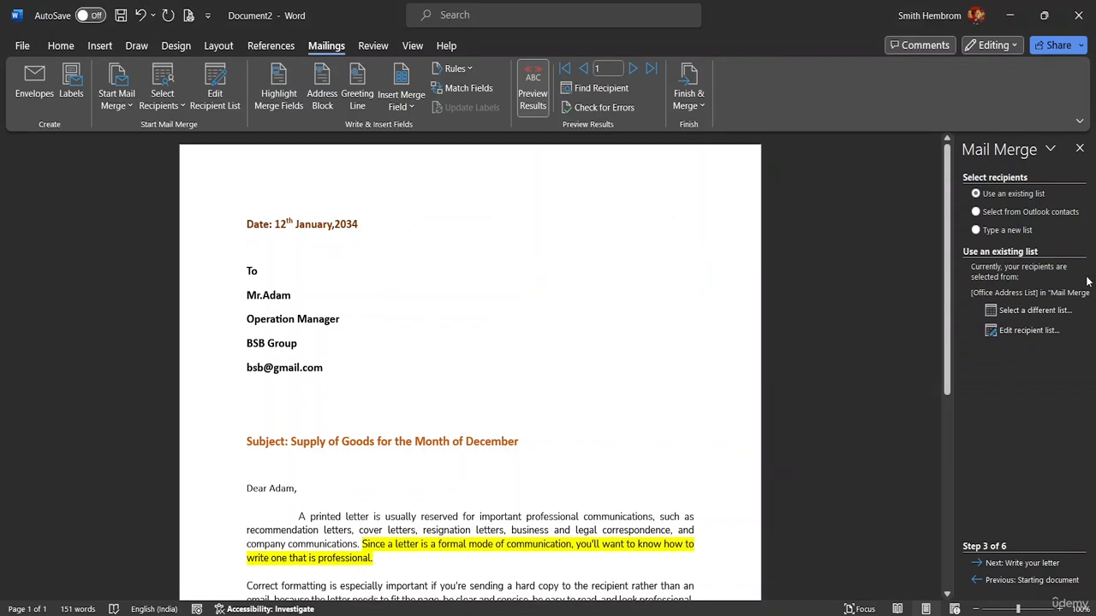
Merge to individual documents, limiting records to a range starting from 2.
click(693, 107)
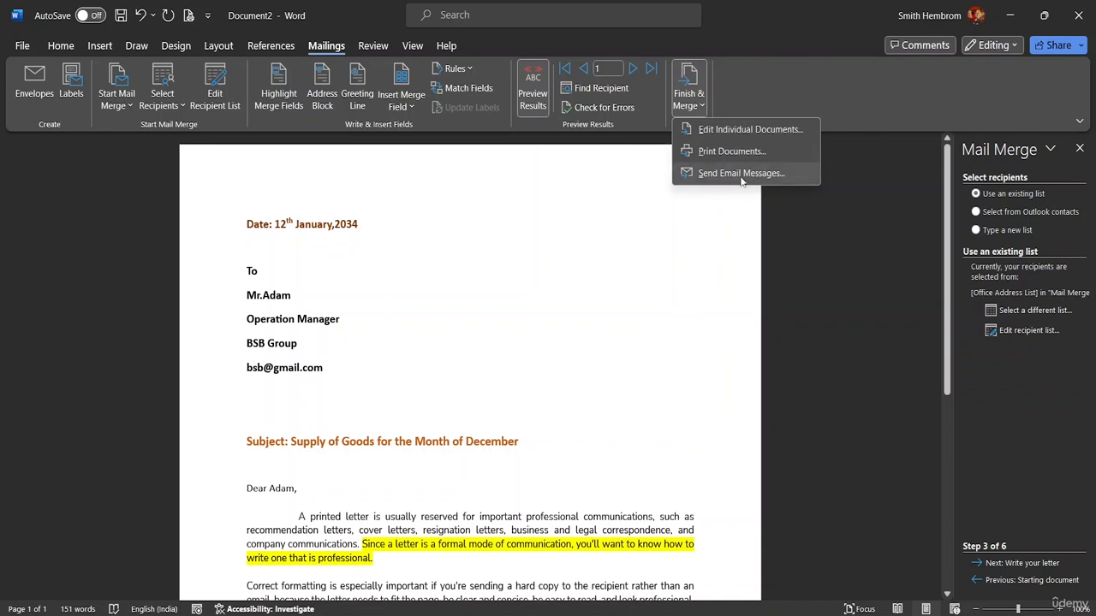
click(756, 129)
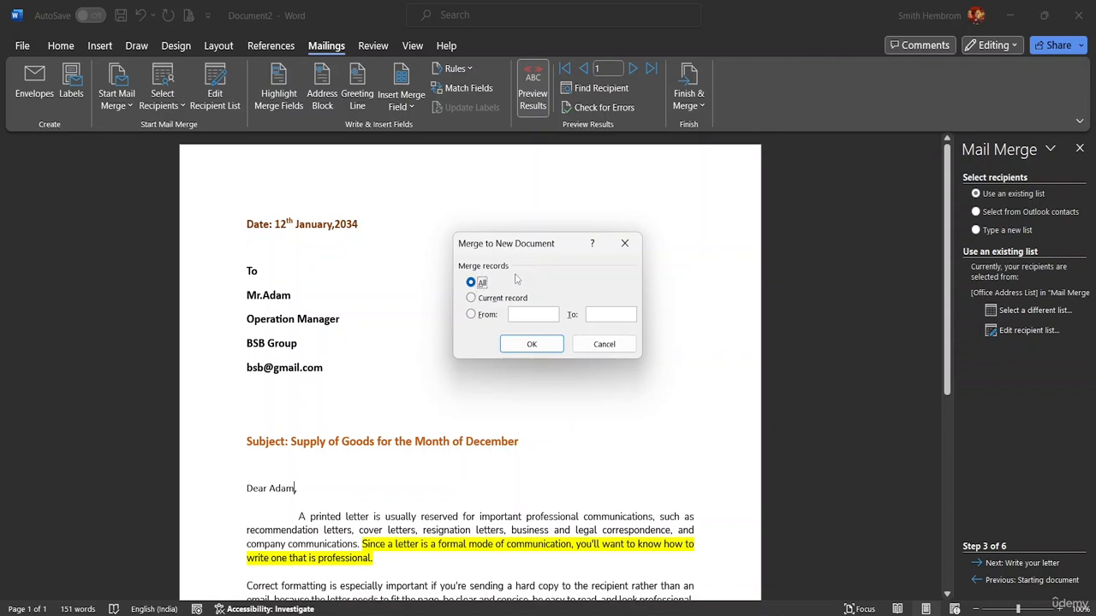
click(472, 315)
text(2)
Merge all records instead, creating Letters1 with one letter per page.
click(478, 286)
click(537, 342)
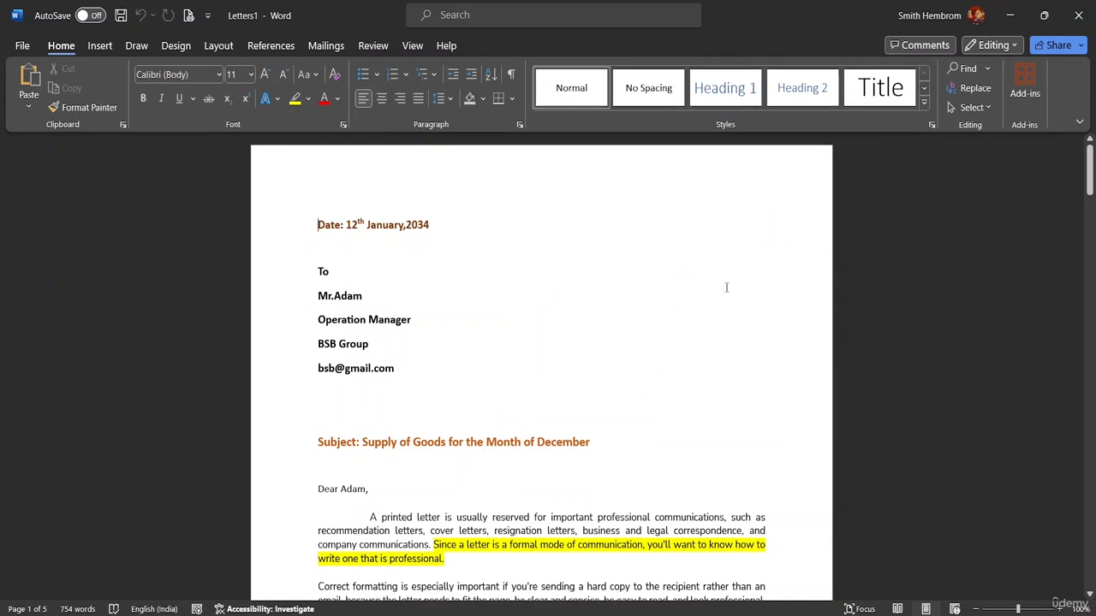
mouse_move(800, 611)
drag(1089, 176, 1089, 150)
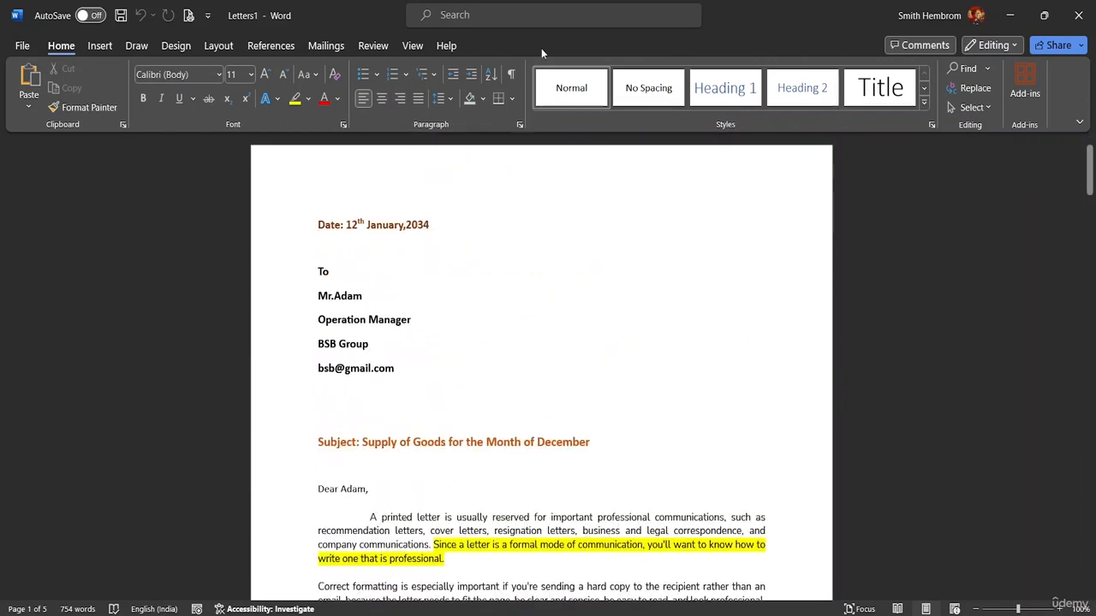
Use Mail Merge List.mdb from the MS Word Advanced Resource File folder as Letters1's recipient list.
click(320, 47)
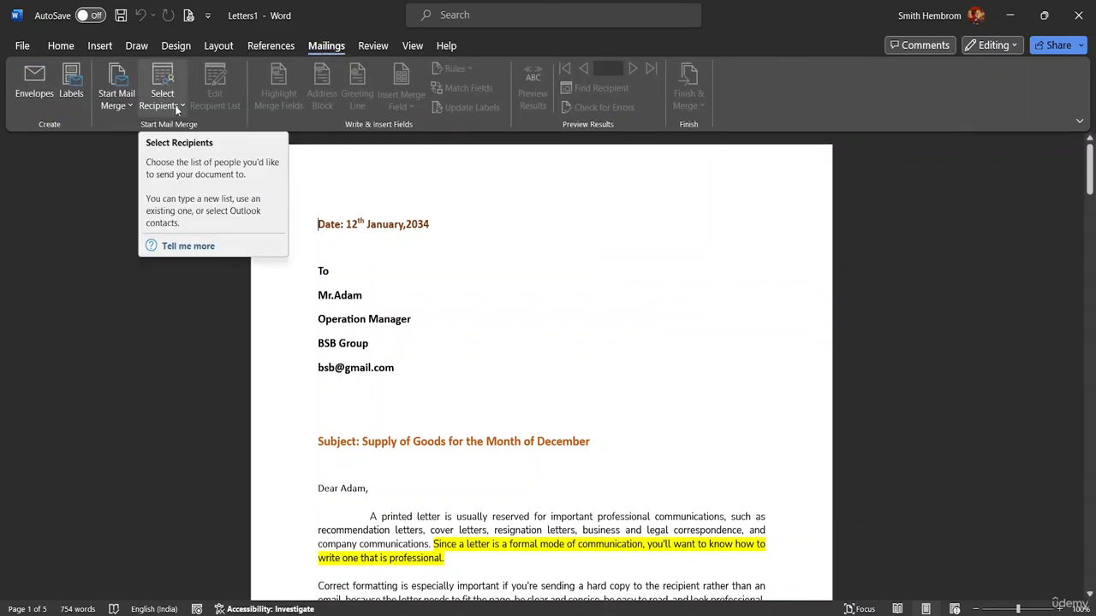
click(180, 107)
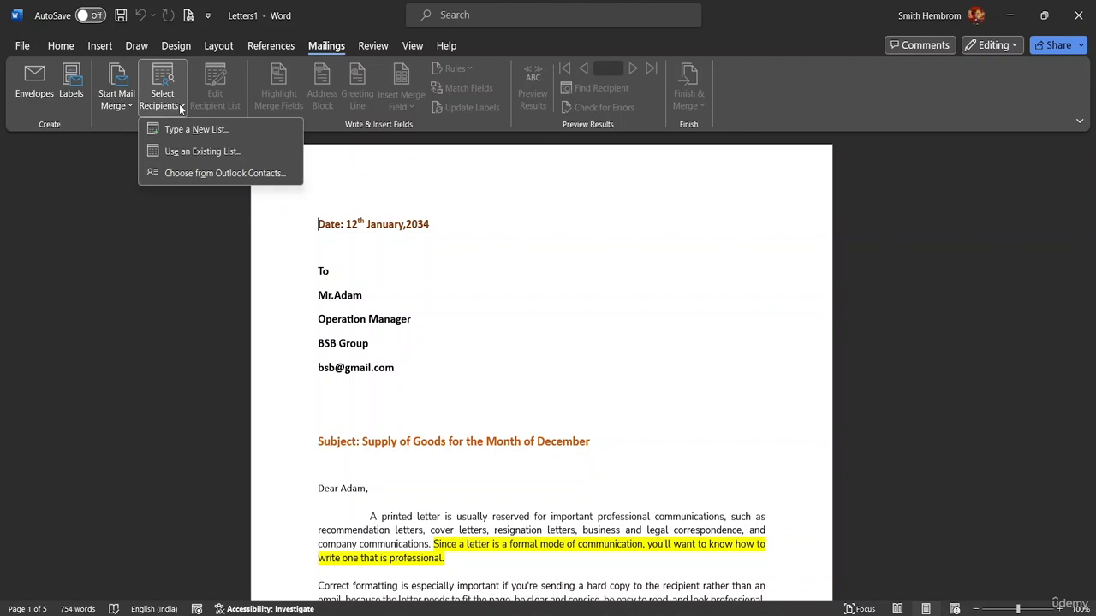
click(224, 154)
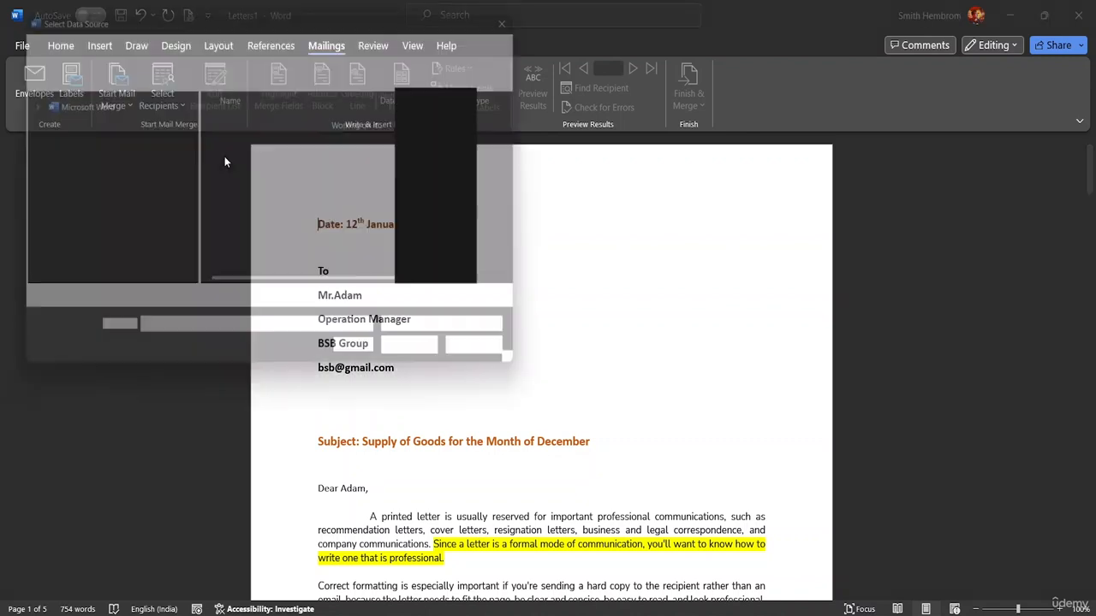
scroll(106, 216, down, 1)
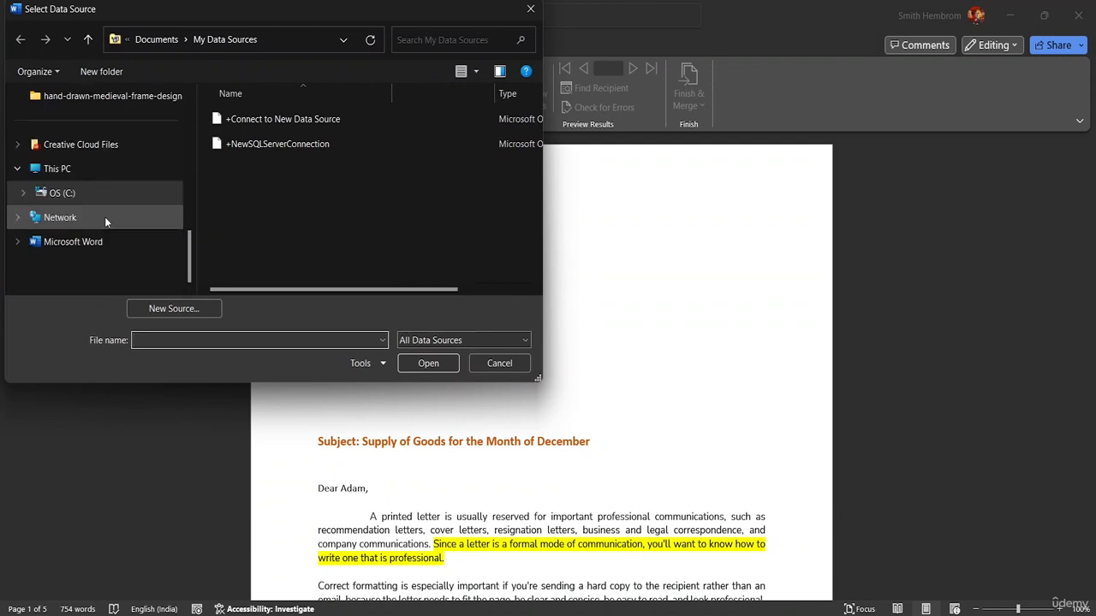
scroll(99, 189, up, 3)
scroll(96, 220, down, 1)
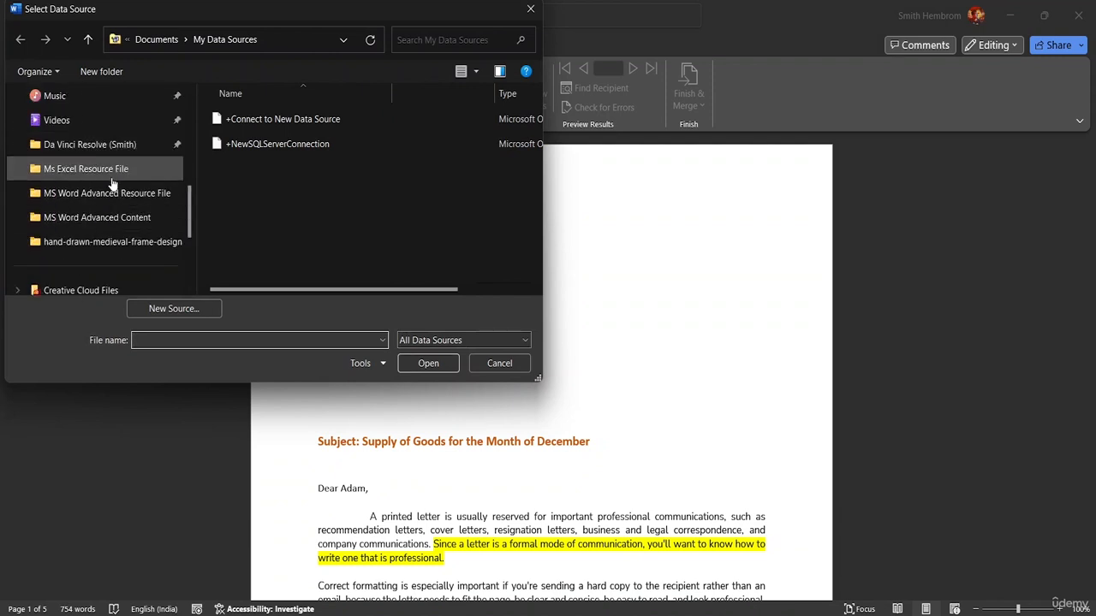
click(116, 195)
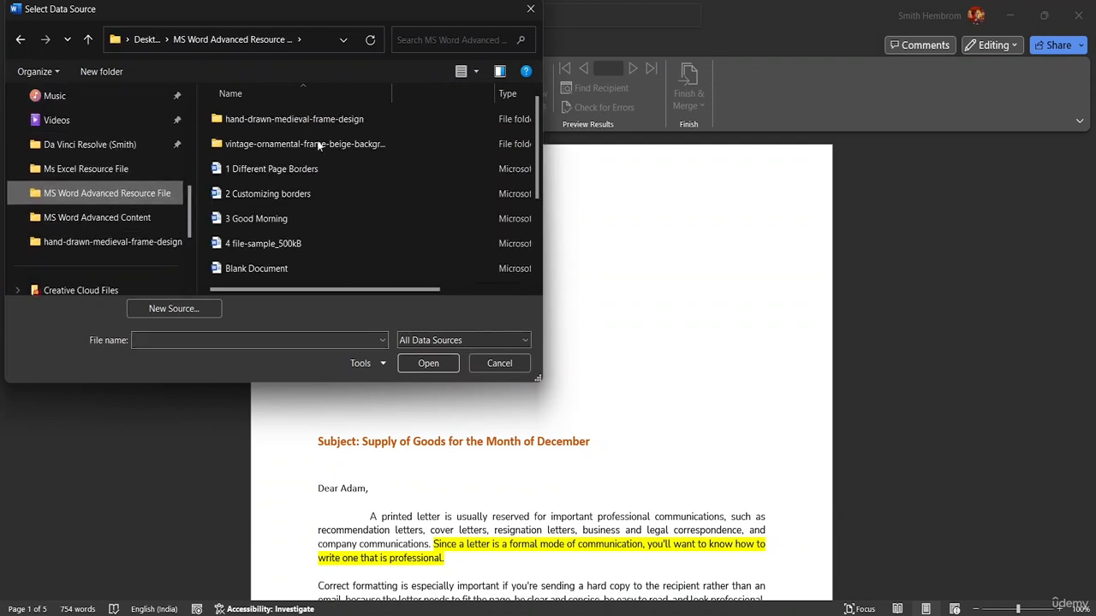
scroll(317, 167, down, 2)
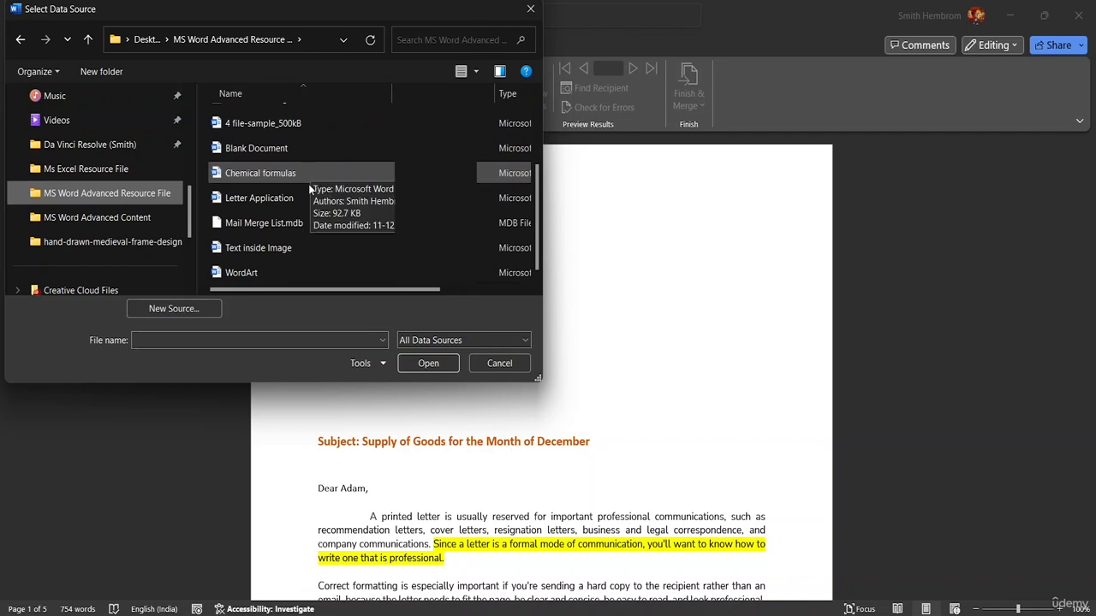
click(309, 224)
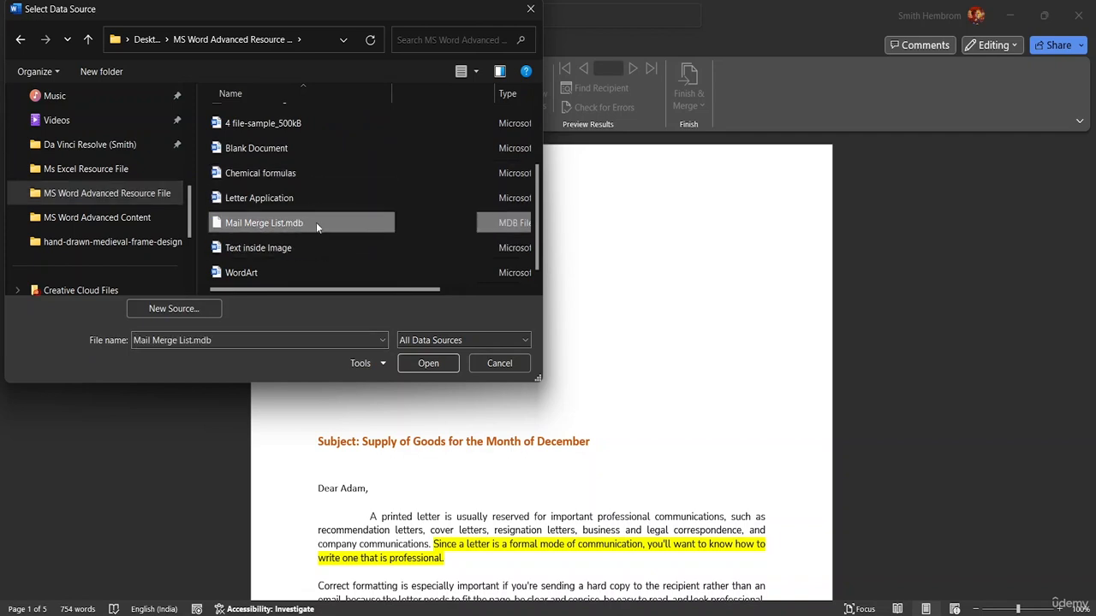
click(452, 363)
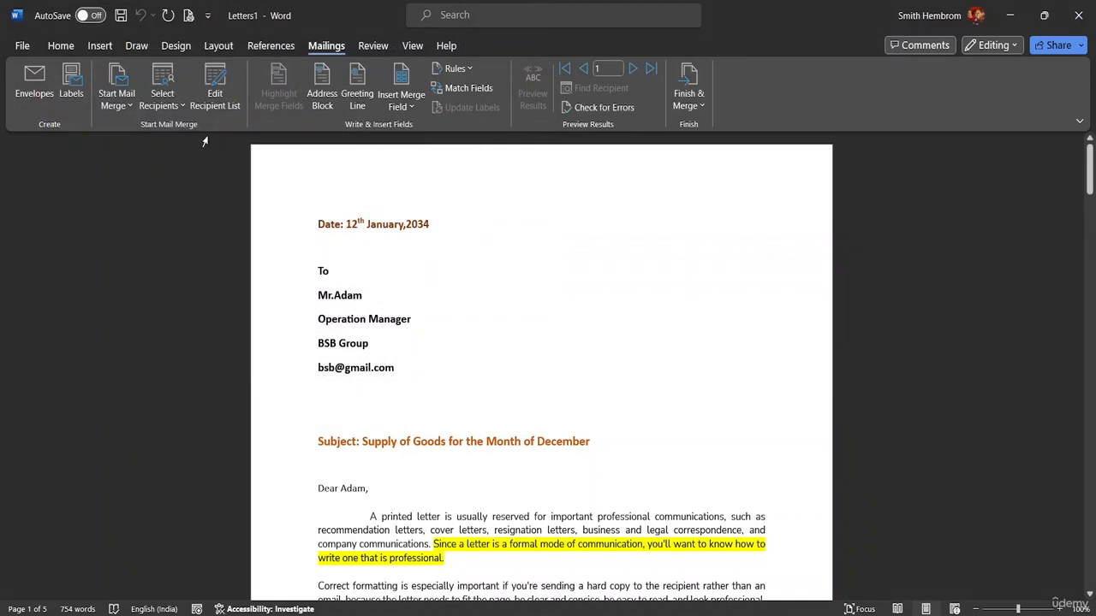
click(174, 110)
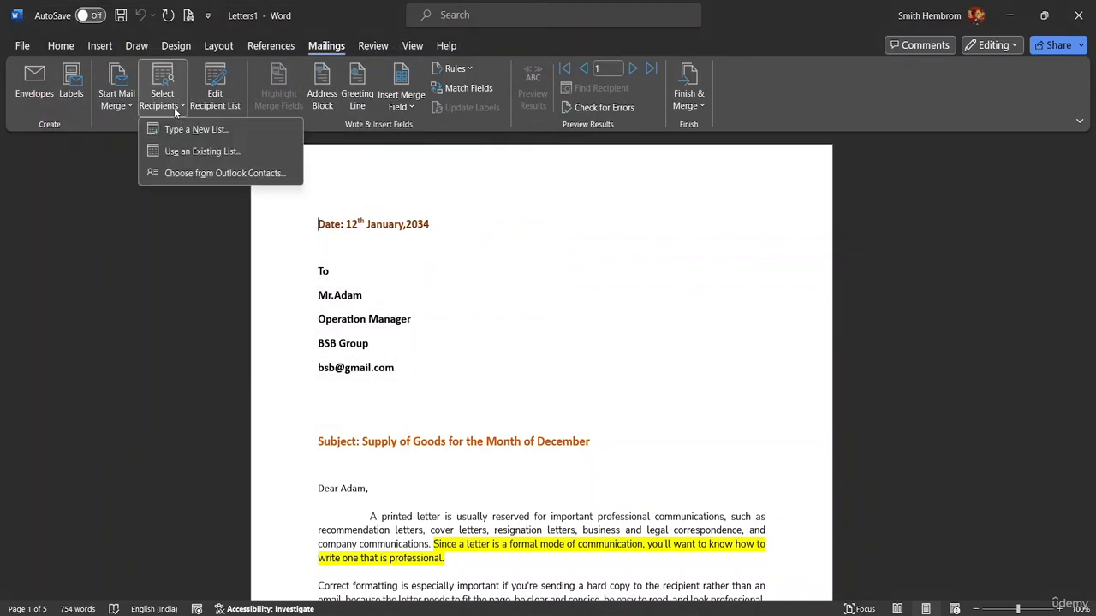
click(218, 112)
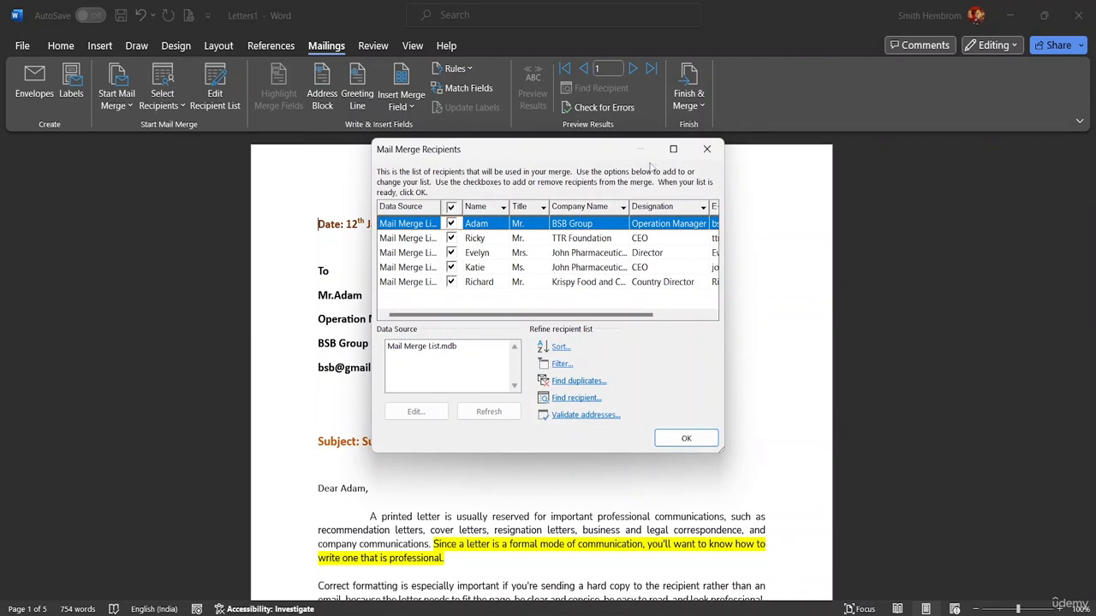
click(705, 151)
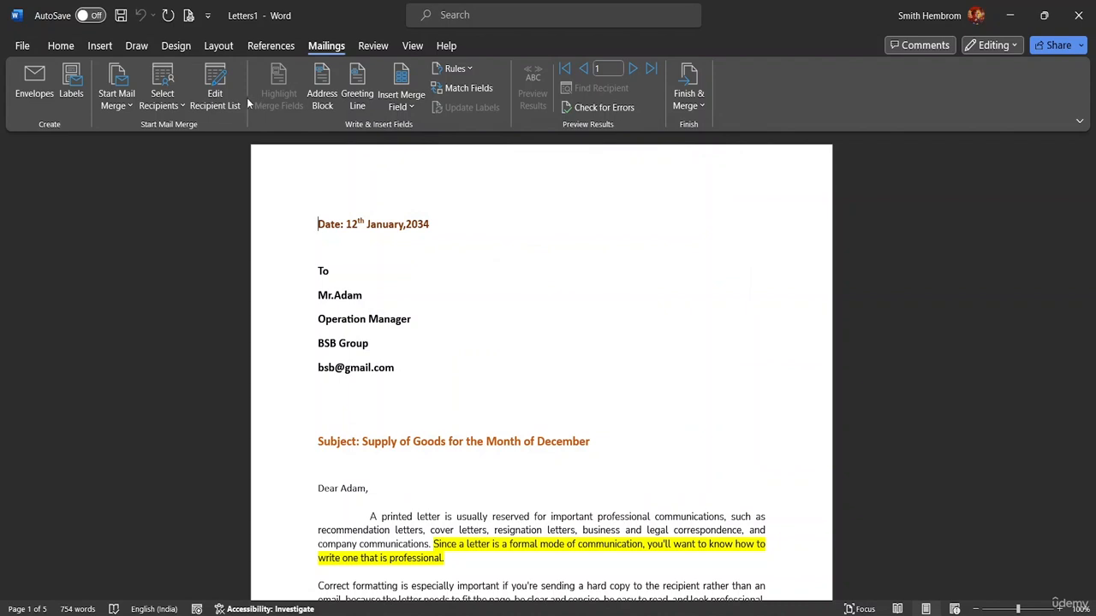
click(229, 103)
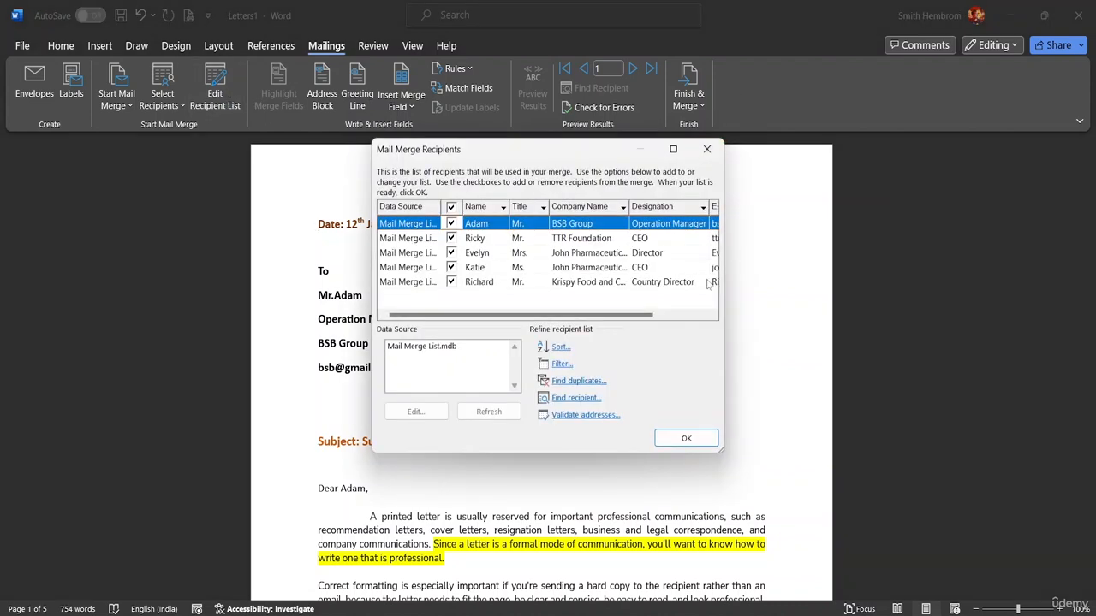
mouse_move(626, 315)
mouse_down()
mouse_move(700, 310)
mouse_move(617, 313)
mouse_up()
click(432, 346)
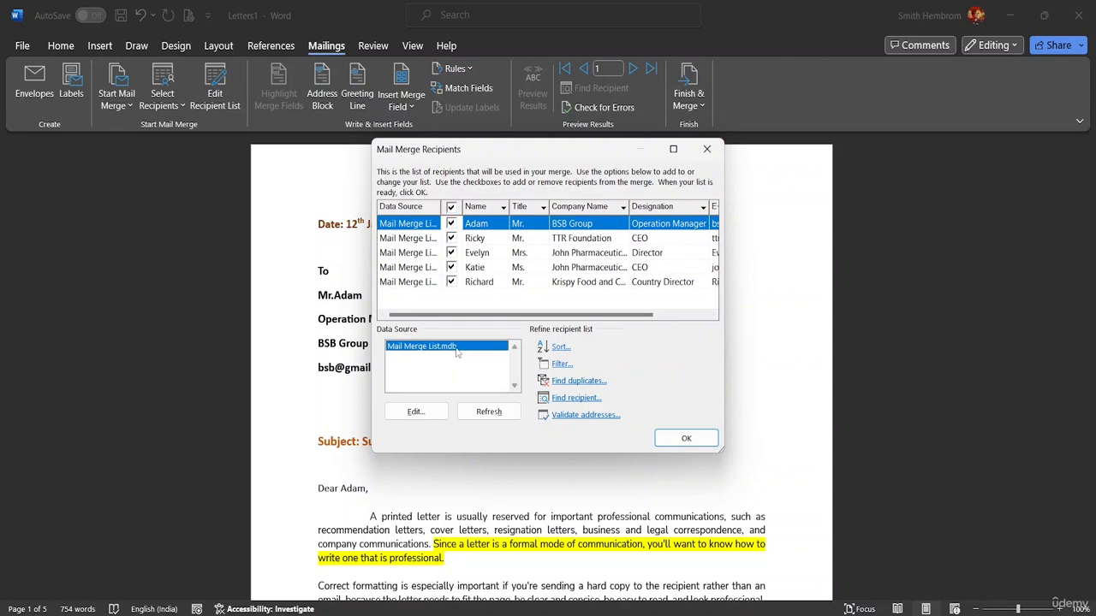
click(416, 412)
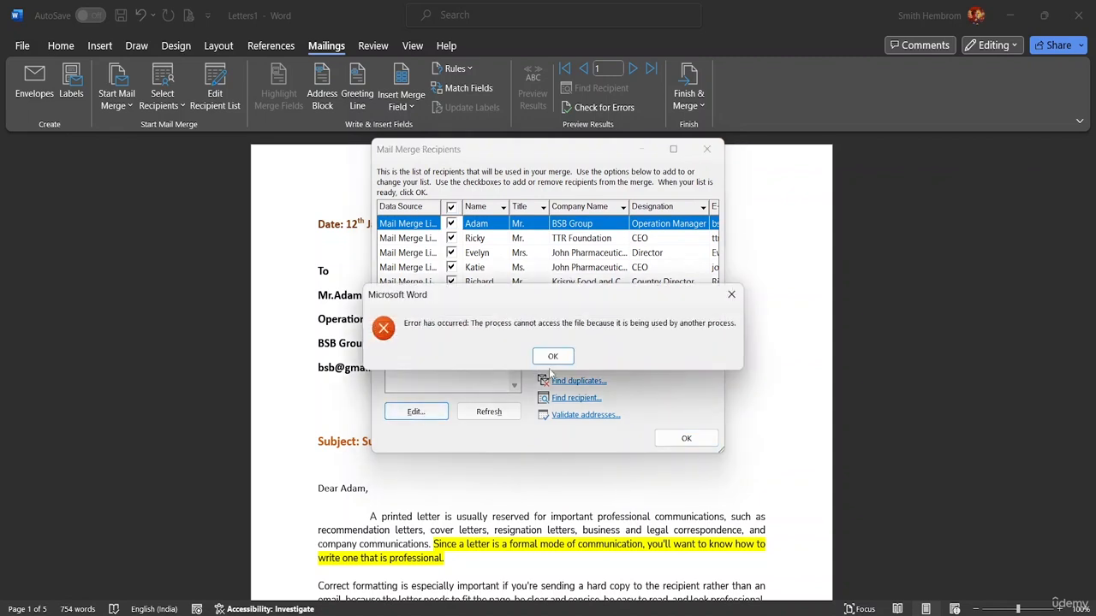
click(551, 363)
double_click(431, 347)
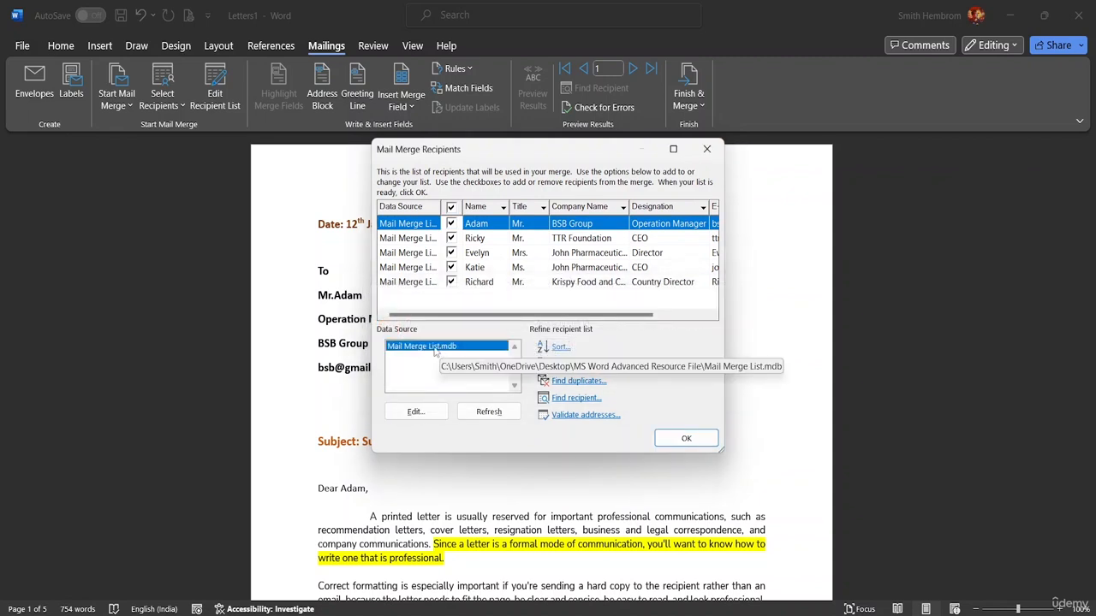
click(552, 362)
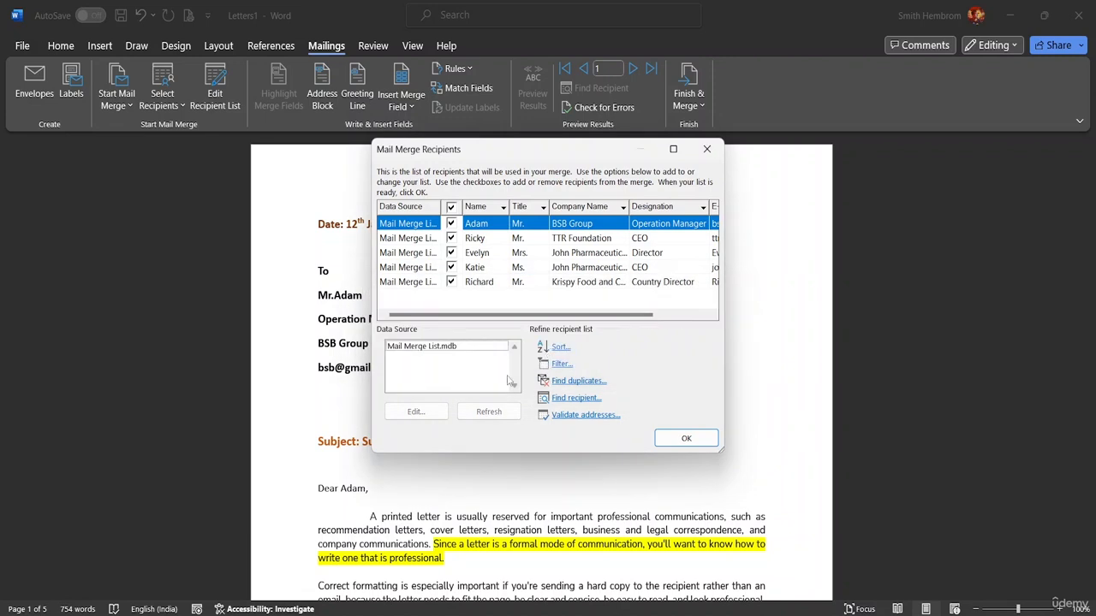
click(469, 347)
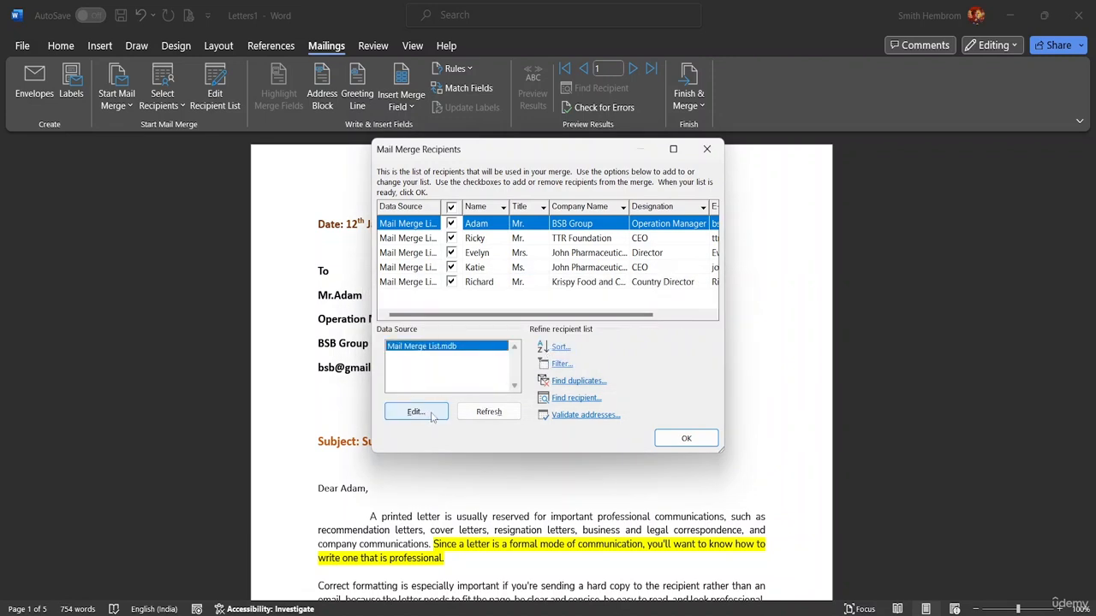
click(432, 414)
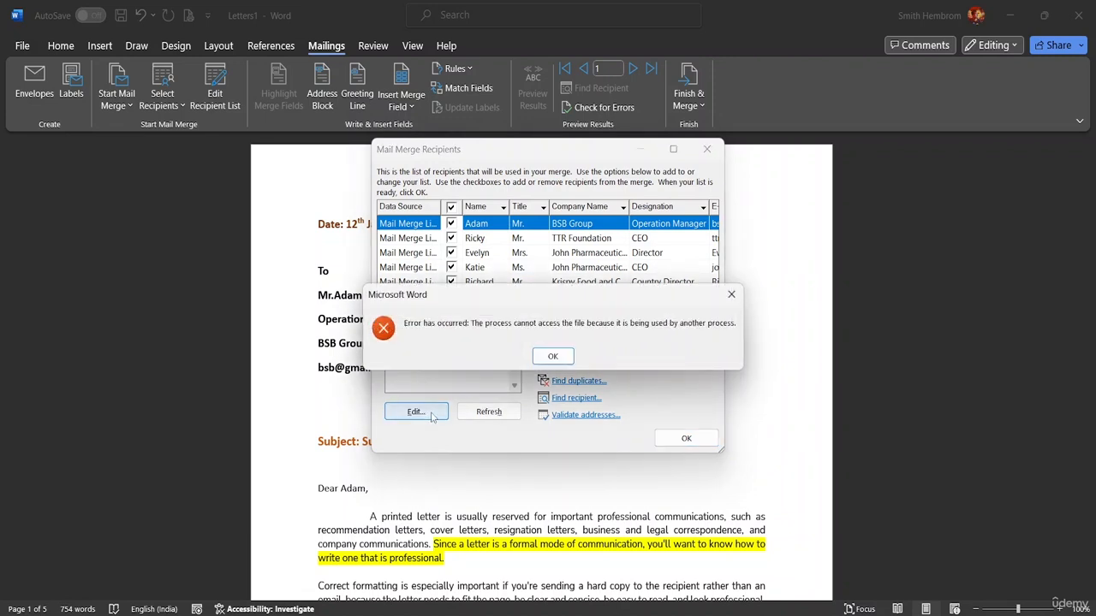
click(552, 356)
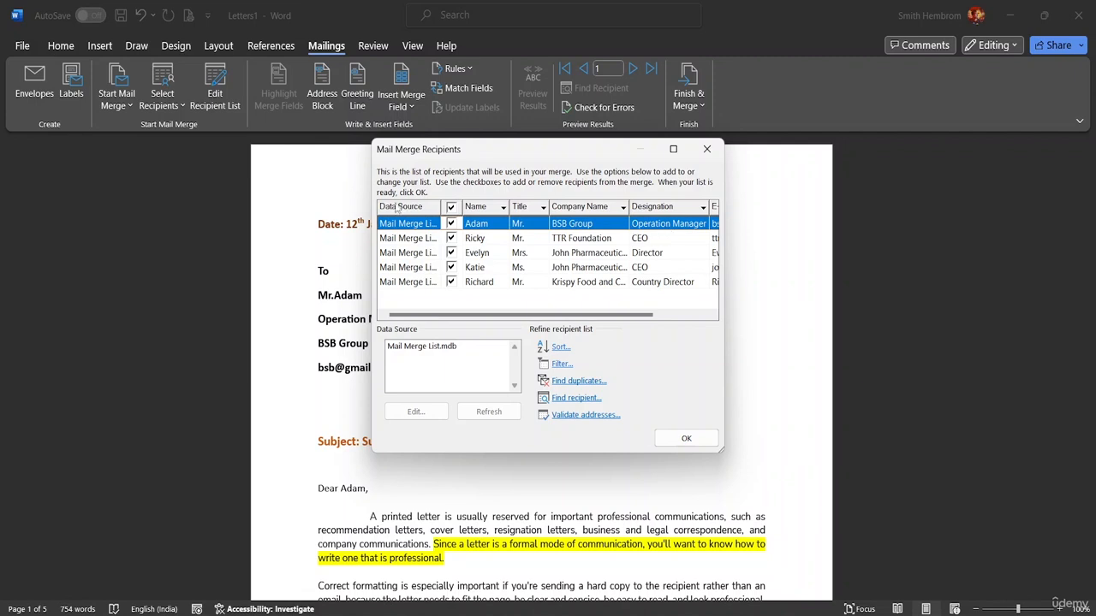
click(624, 208)
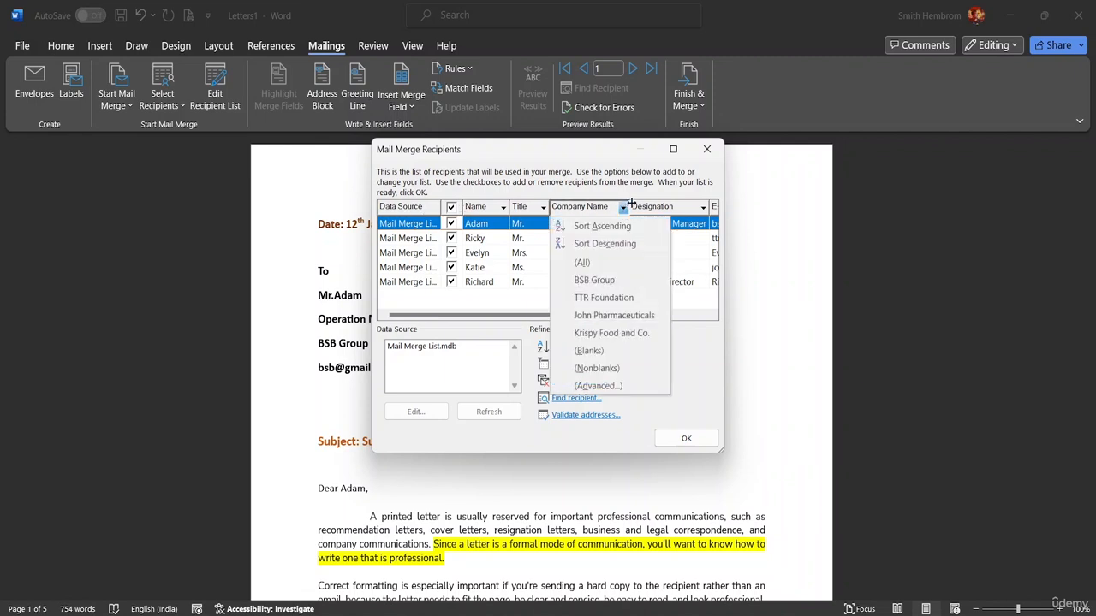
click(632, 202)
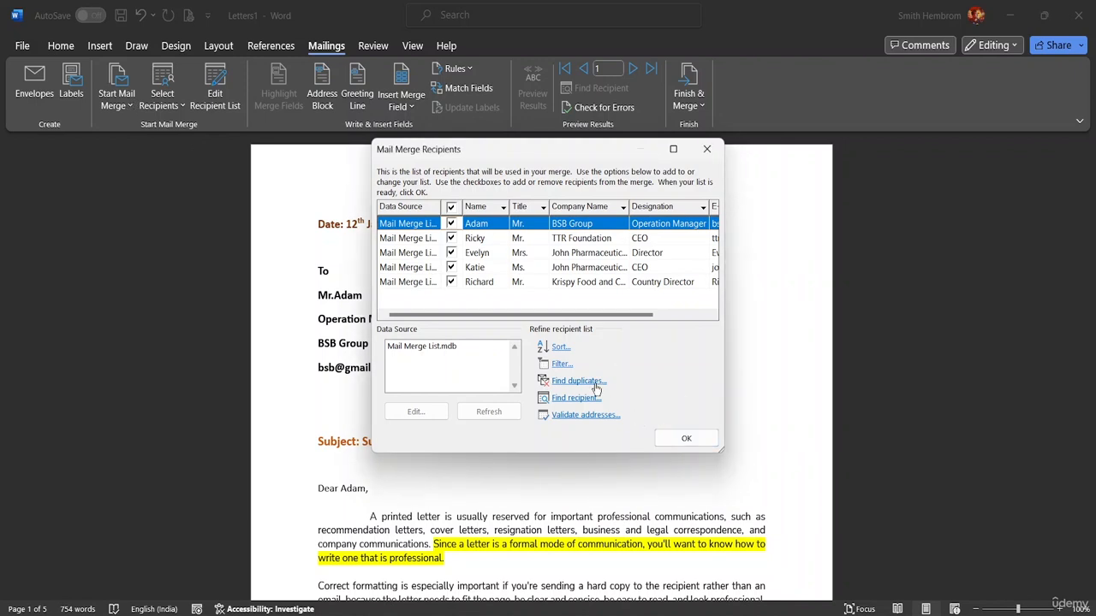
click(560, 366)
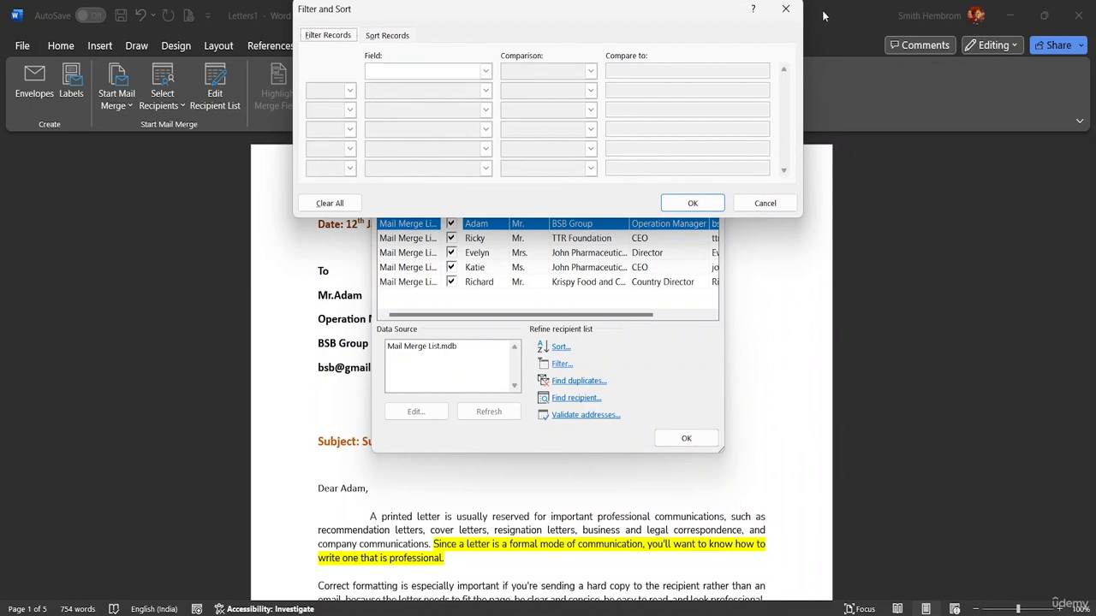
click(785, 9)
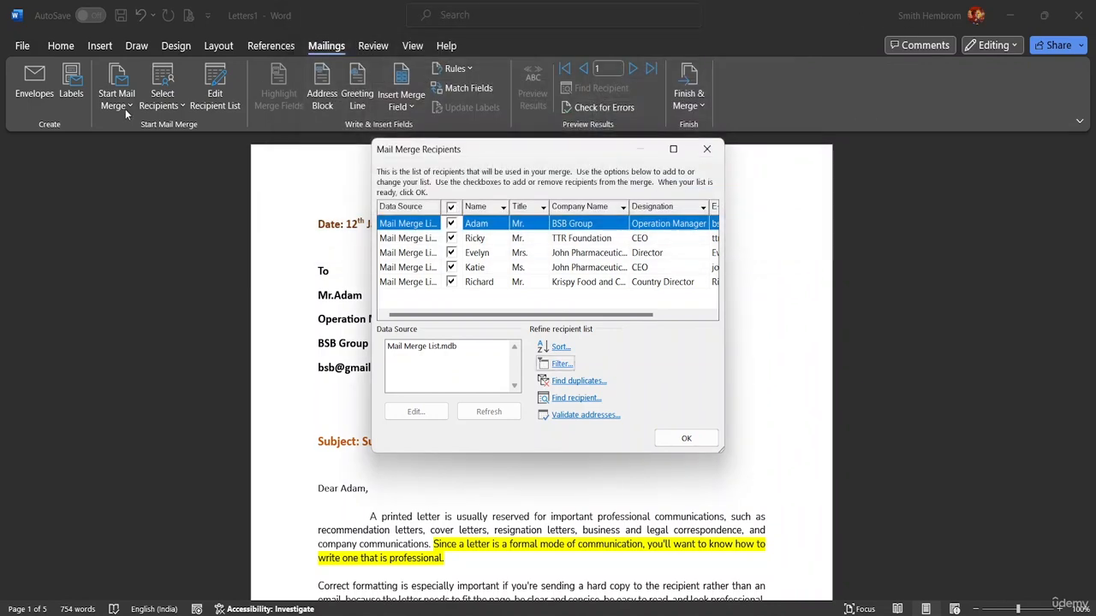
click(686, 438)
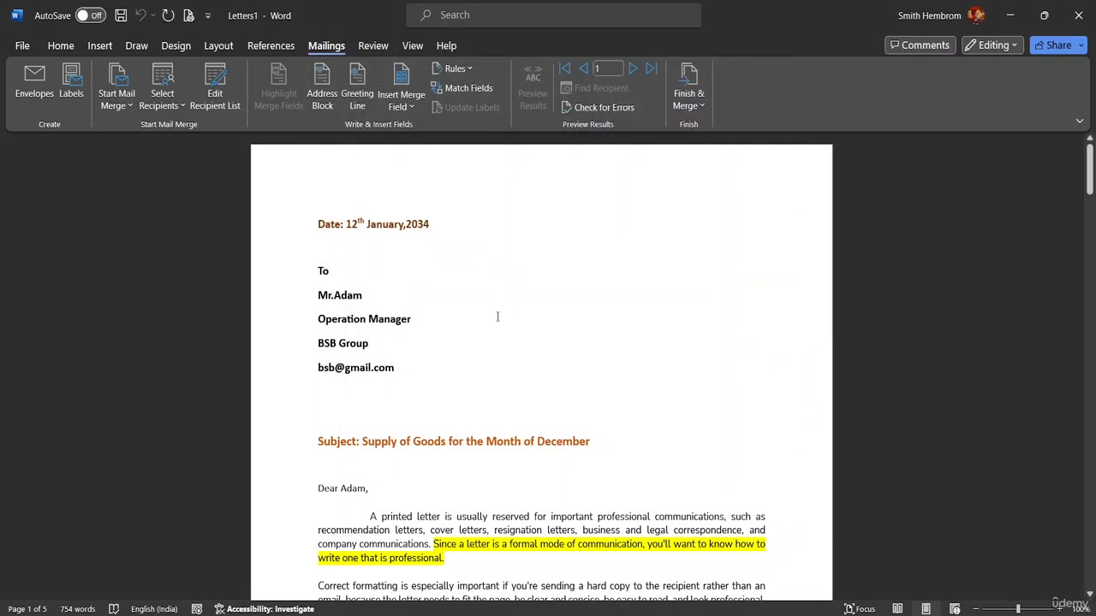
click(126, 99)
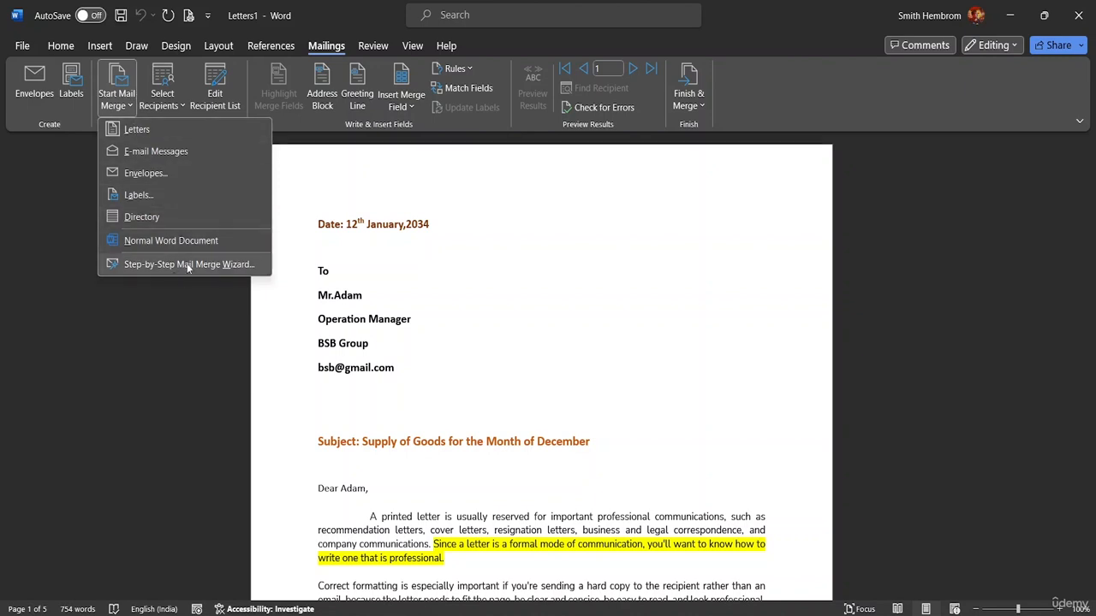
Insert a default «GreetingLine» field at the start of the letter, before the date.
click(351, 145)
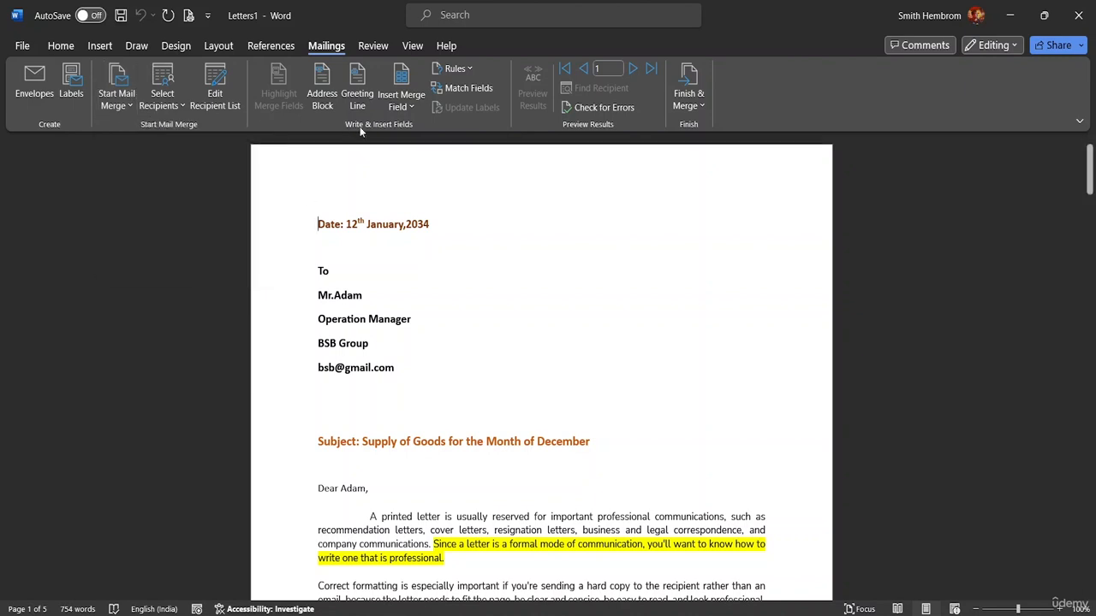
click(359, 104)
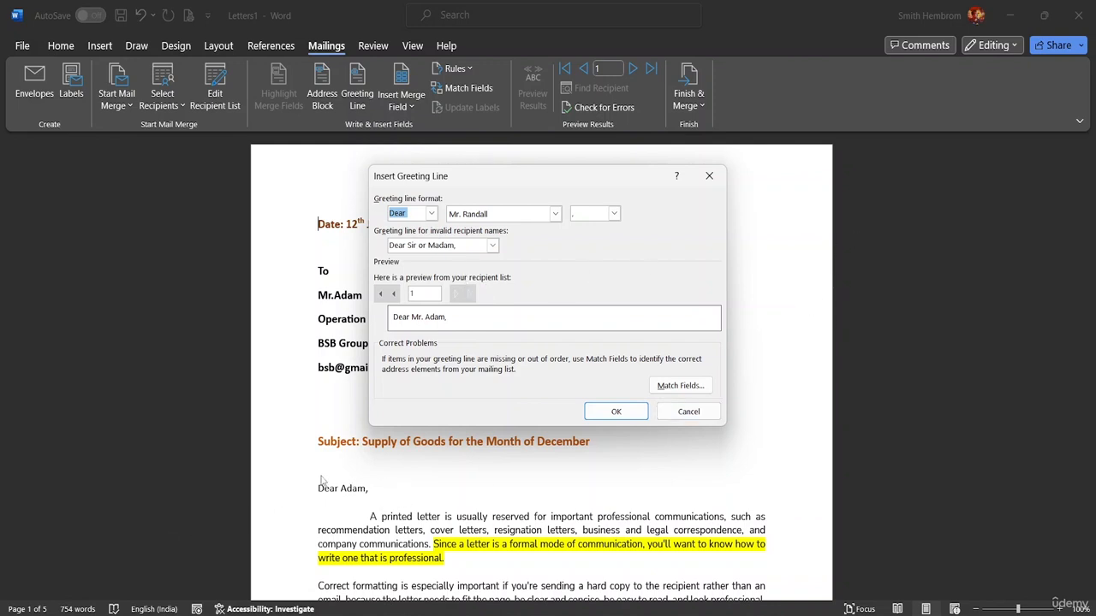
click(623, 414)
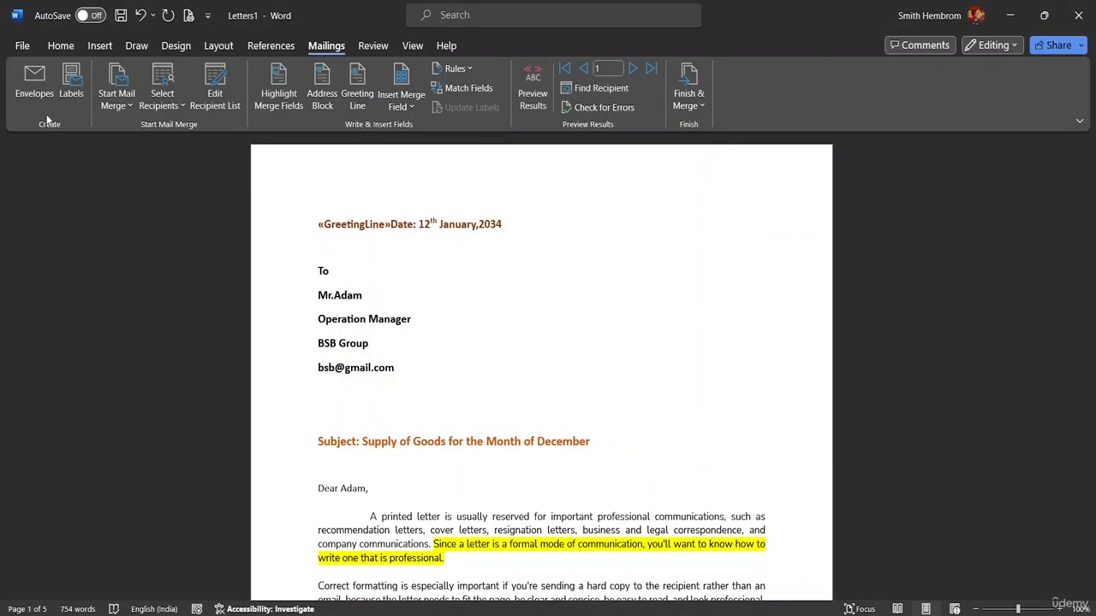
Save the letter as 'Mail Merge Class' in the MS Word Advanced Resource File folder, replacing the suggested GreetingLine name.
click(22, 45)
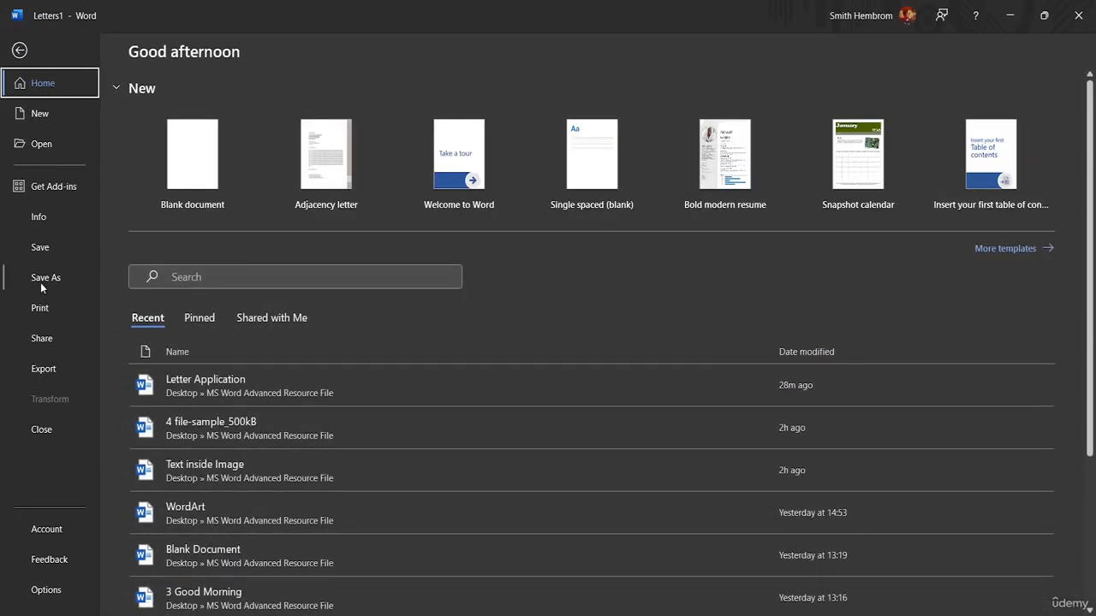
click(40, 281)
click(183, 301)
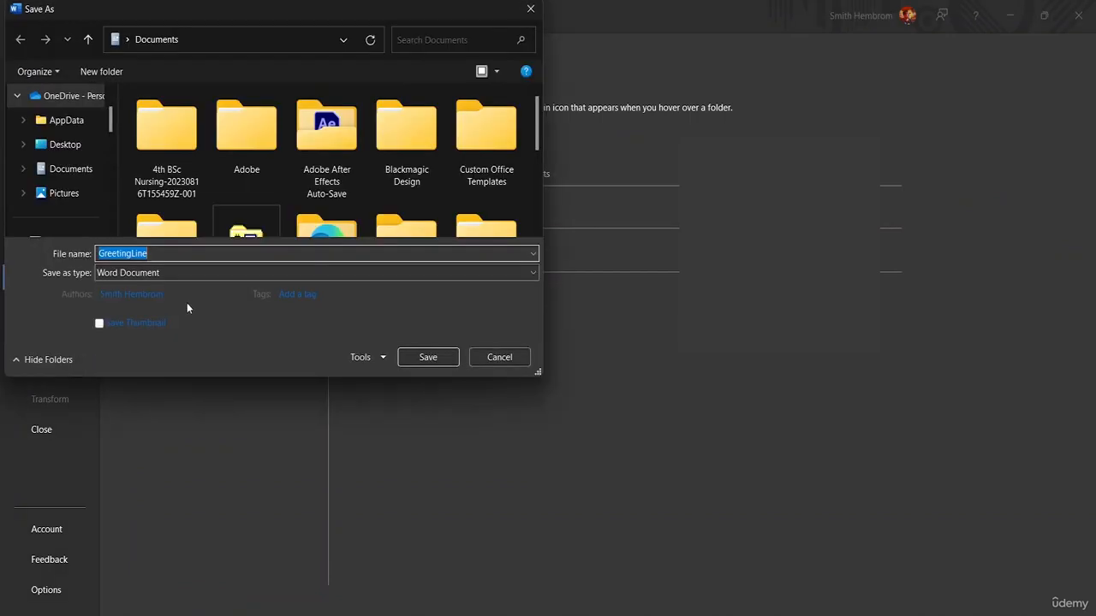
click(175, 257)
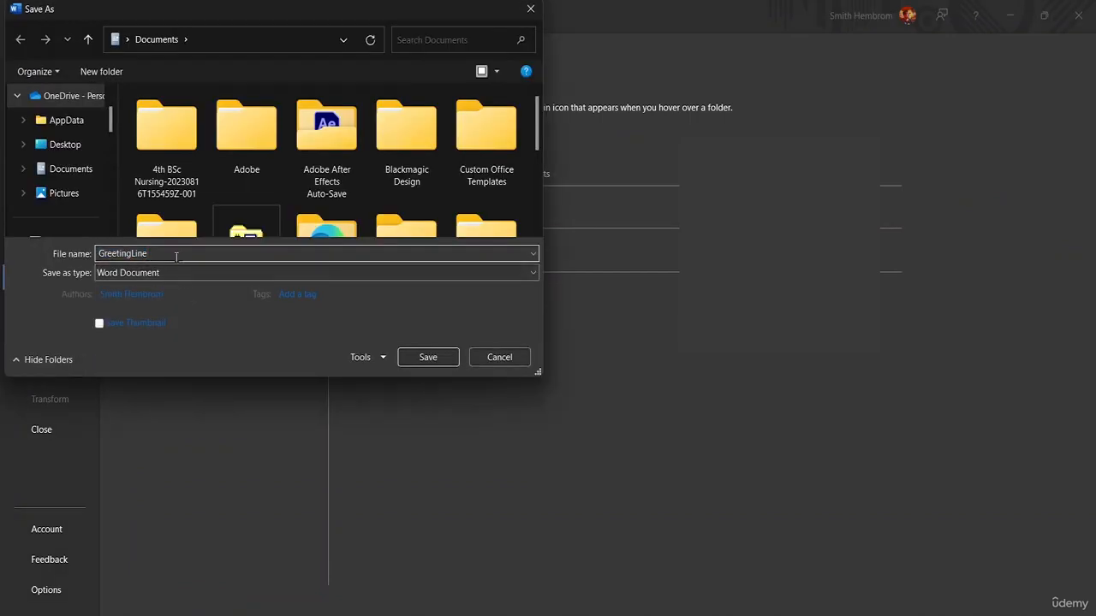
key(BackSpace)
key(BackSpace)
key(BackSpace)
key(BackSpace)
key(BackSpace)
key(BackSpace)
key(BackSpace)
key(BackSpace)
key(BackSpace)
key(BackSpace)
key(BackSpace)
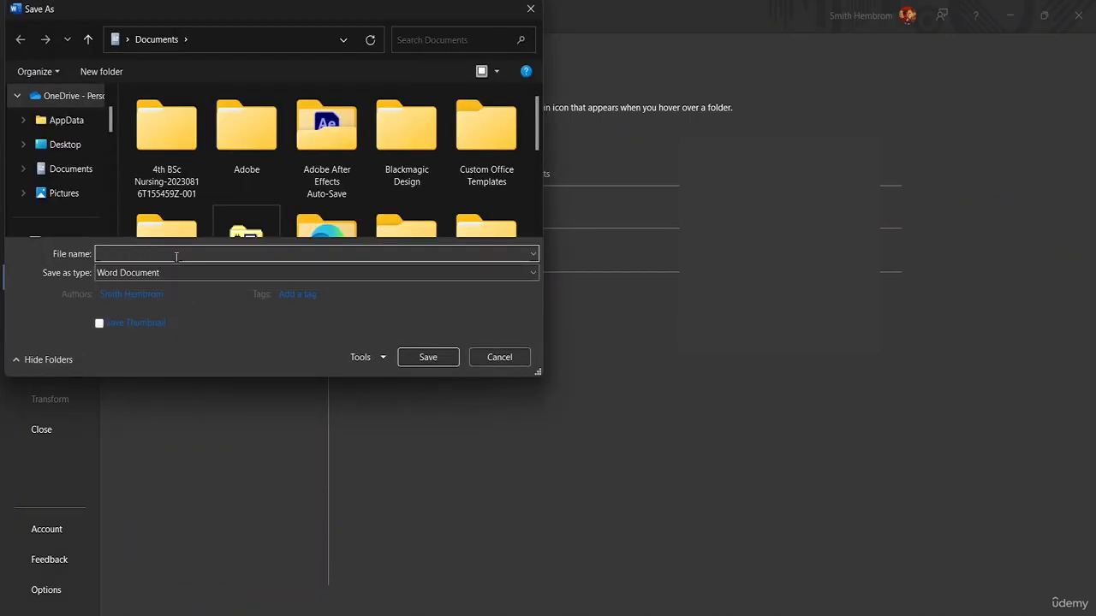
text(Mail Merge)
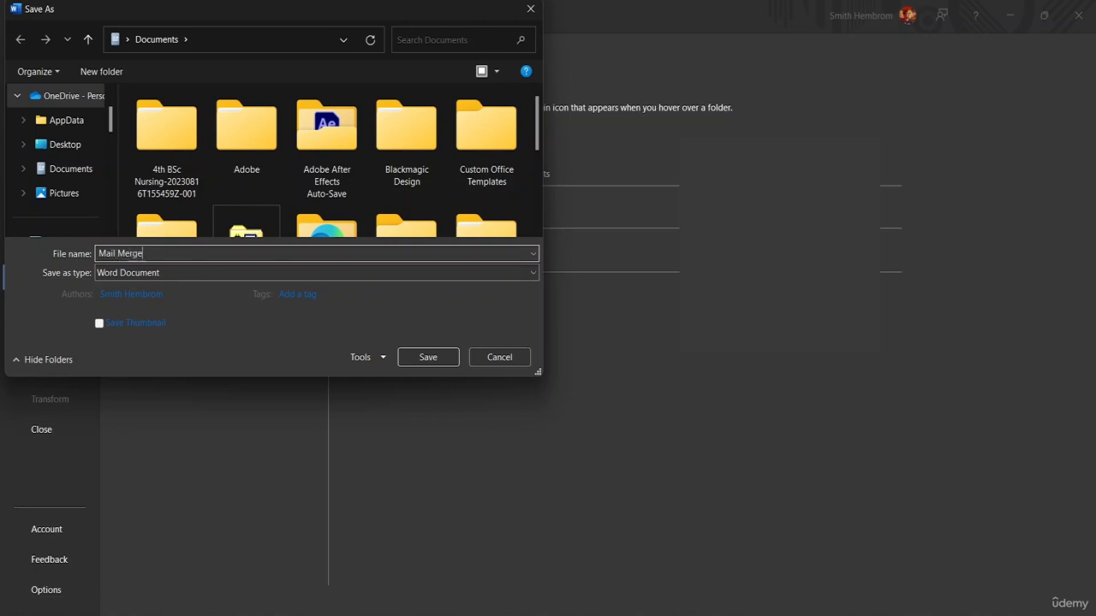
text( Class)
scroll(69, 162, down, 5)
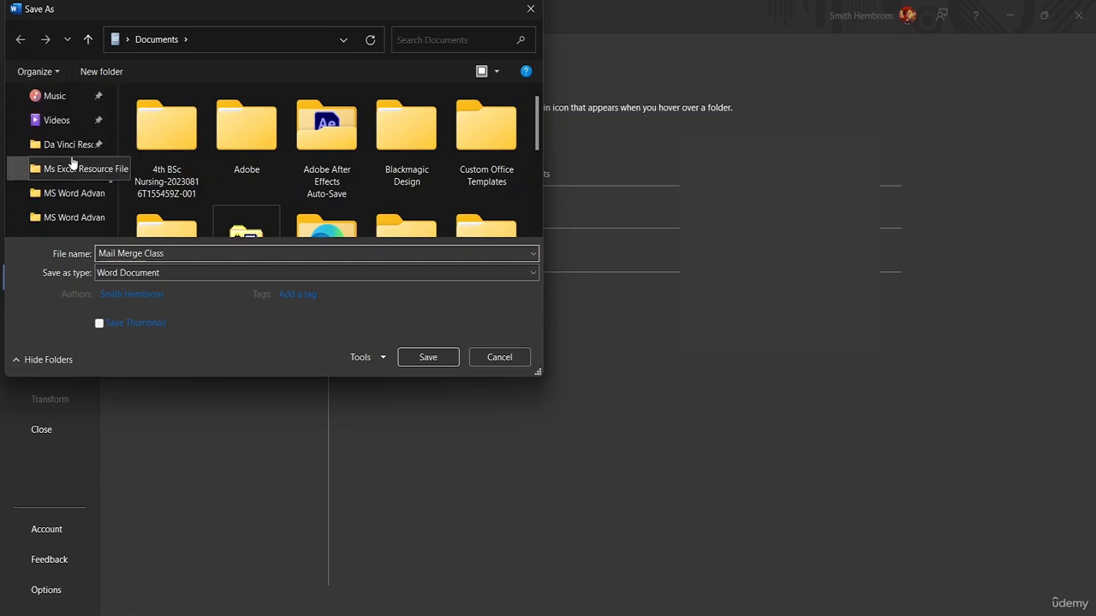
click(61, 196)
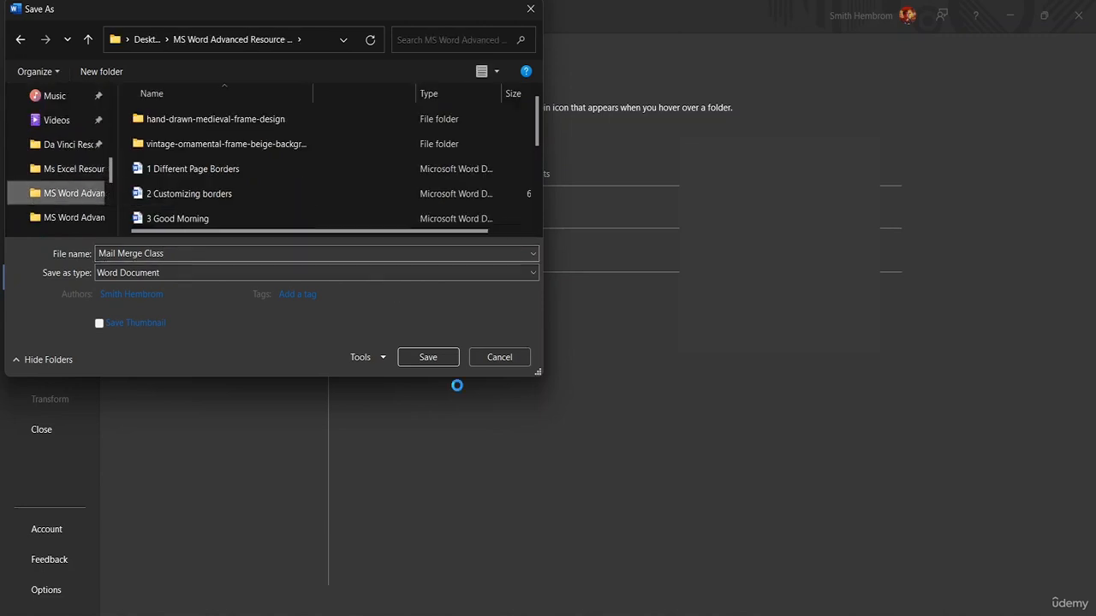
click(428, 357)
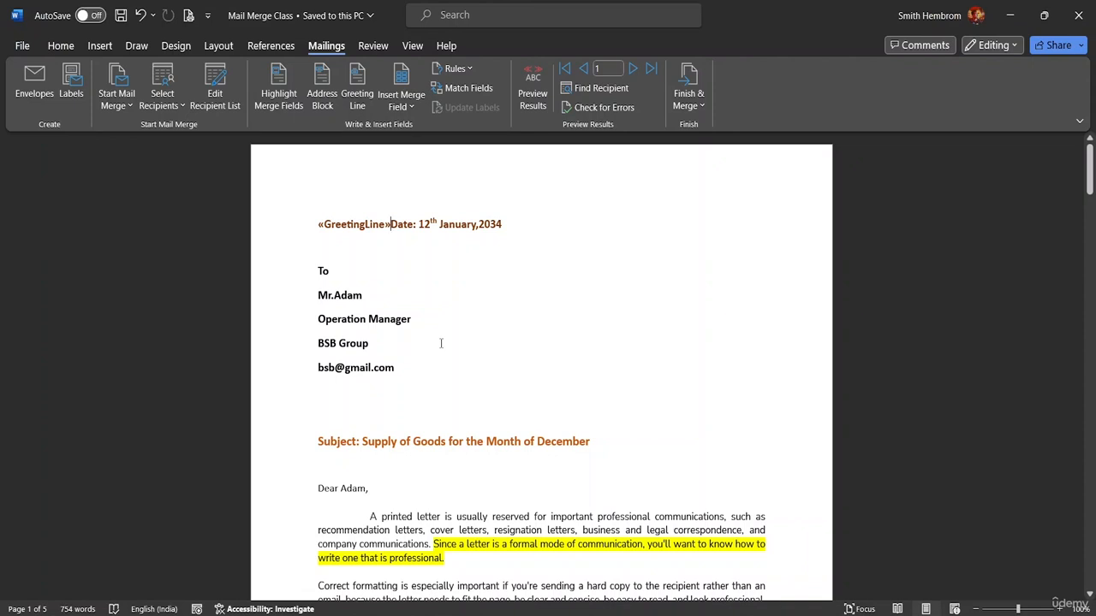
Delete the «GreetingLine» field so the letter opens with the date, then re-save.
key(BackSpace)
key(BackSpace)
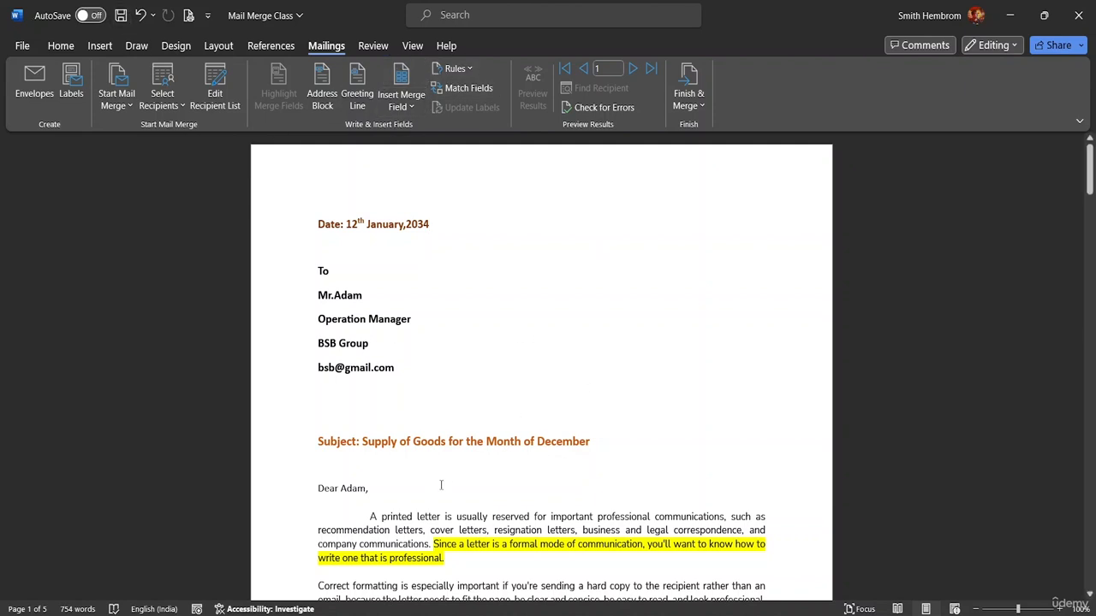
click(120, 16)
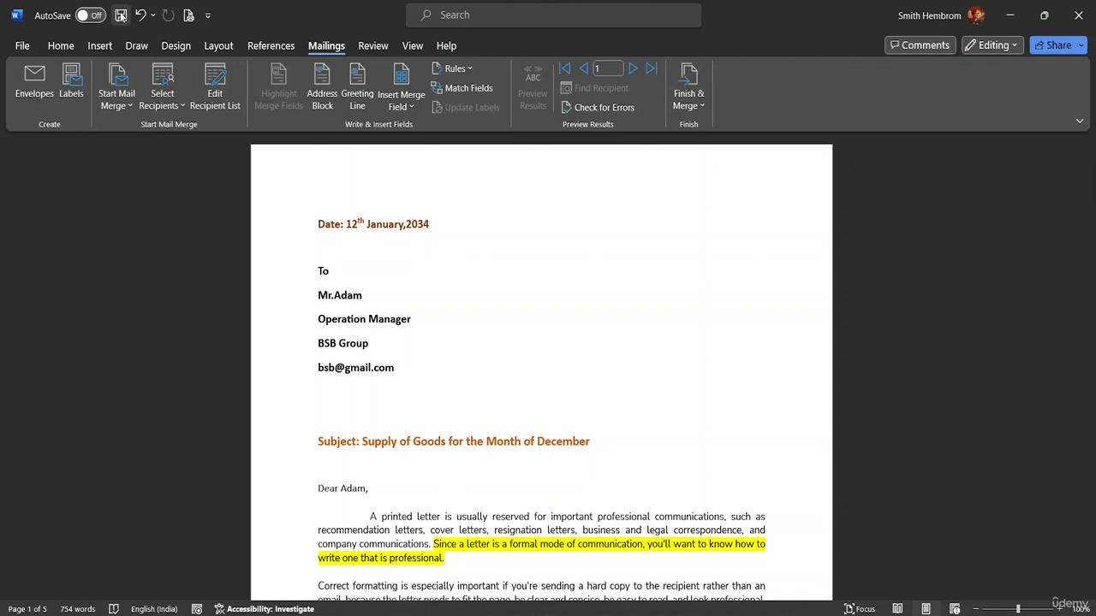